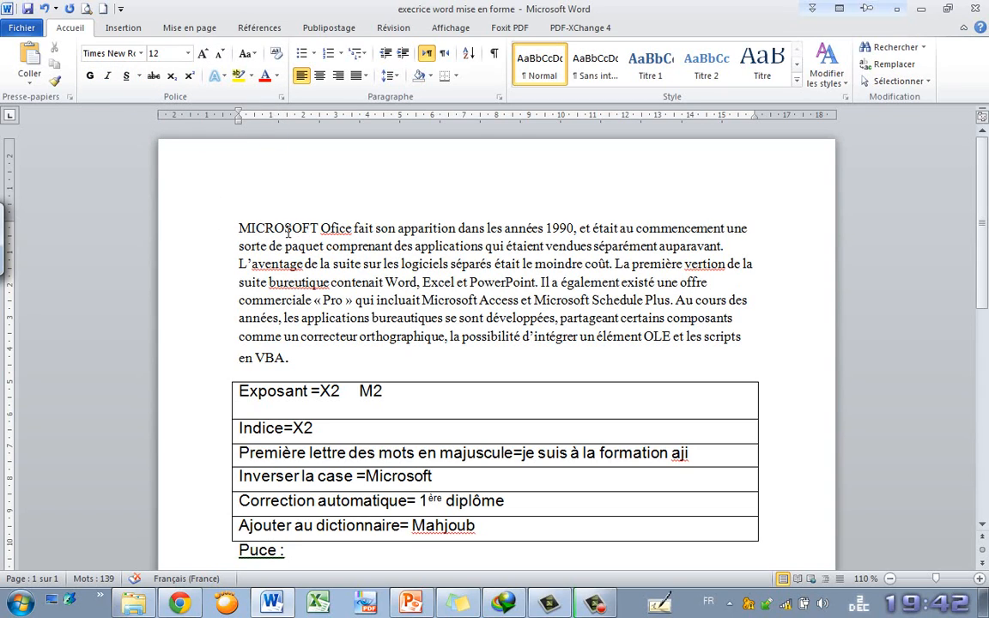
Make the word MICROSOFT at the start of the first paragraph bold
{"action": "left_click", "coordinate": [91, 77]}
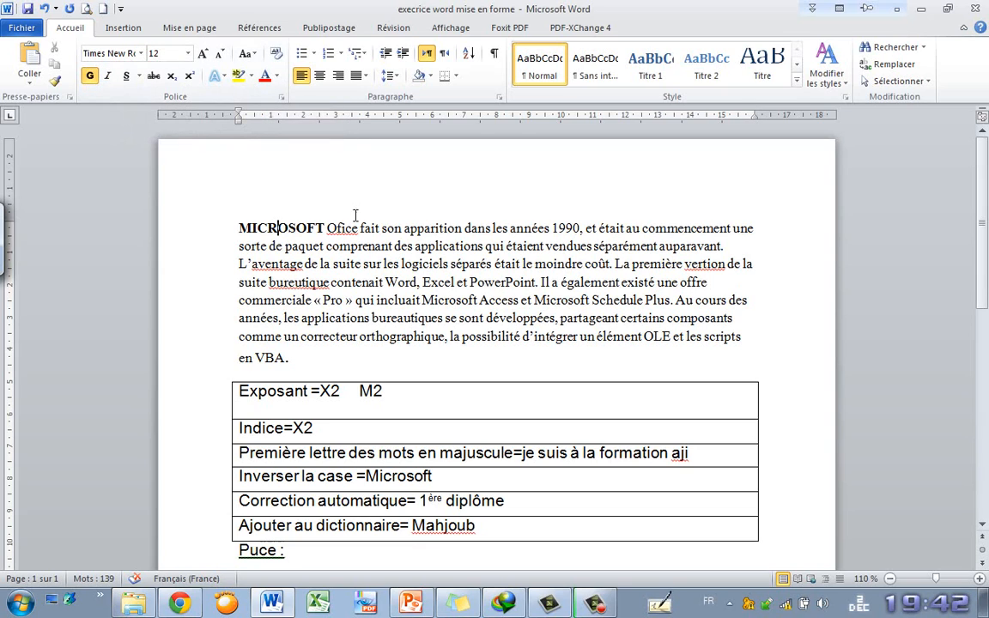
{"action": "left_click", "coordinate": [383, 227]}
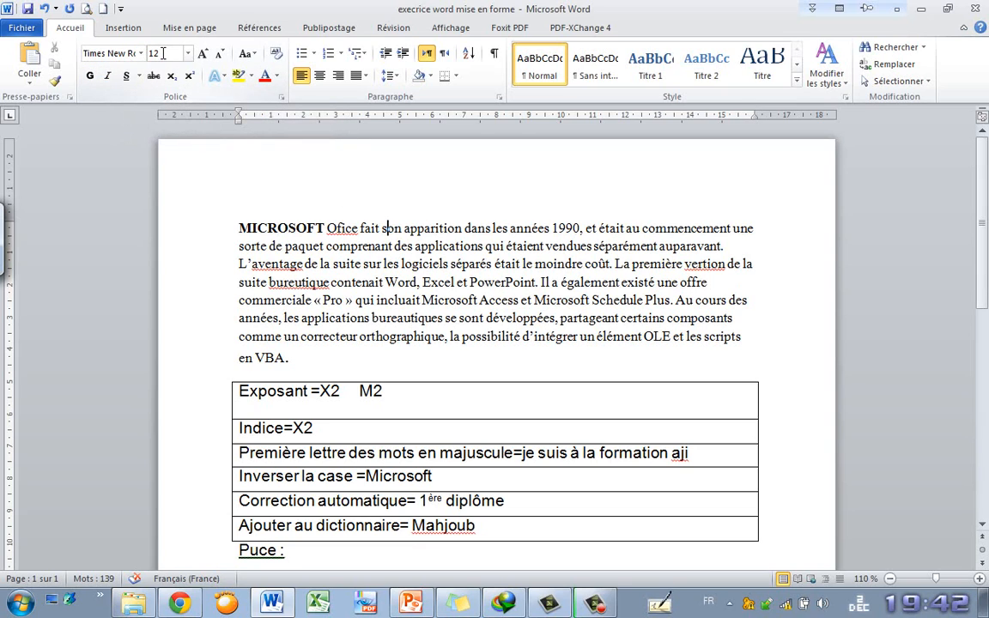
{"action": "left_click", "coordinate": [276, 225]}
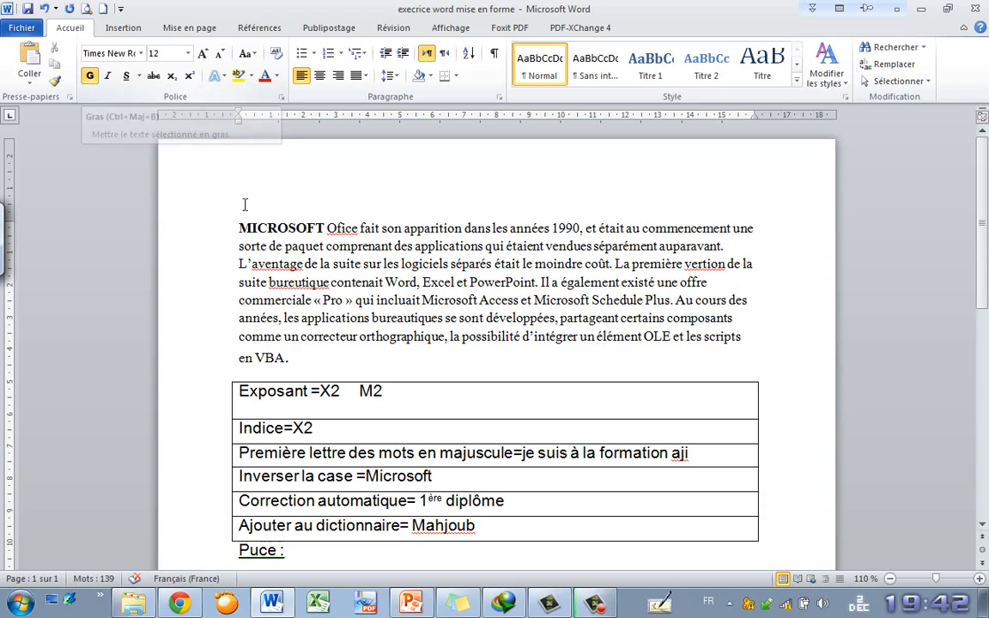
Make the word "comprenant" bold and the word "paquet" italic in the second line of the paragraph
{"action": "left_click", "coordinate": [362, 249]}
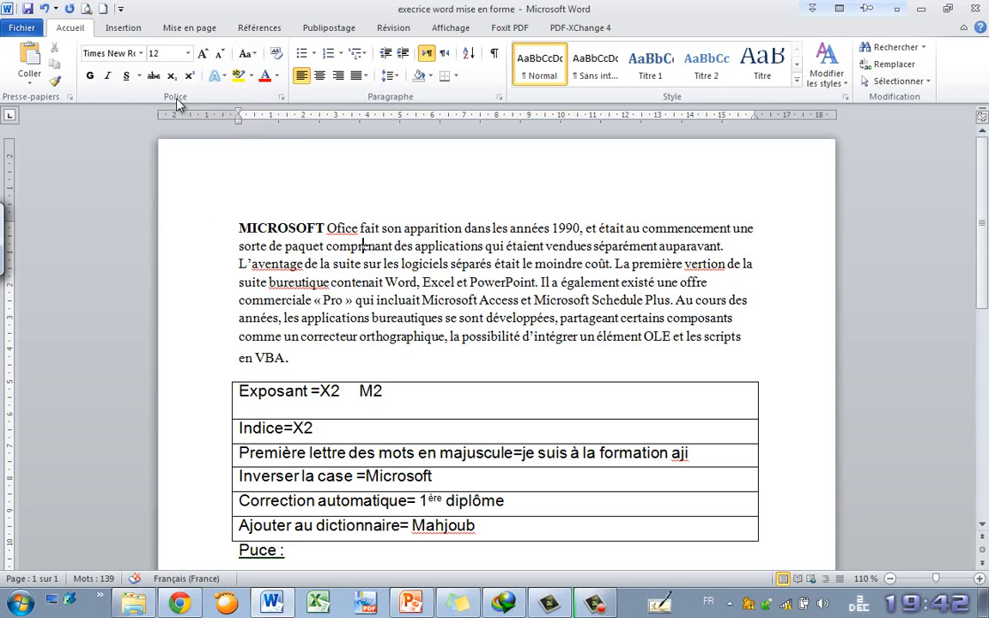
{"action": "left_click", "coordinate": [90, 76]}
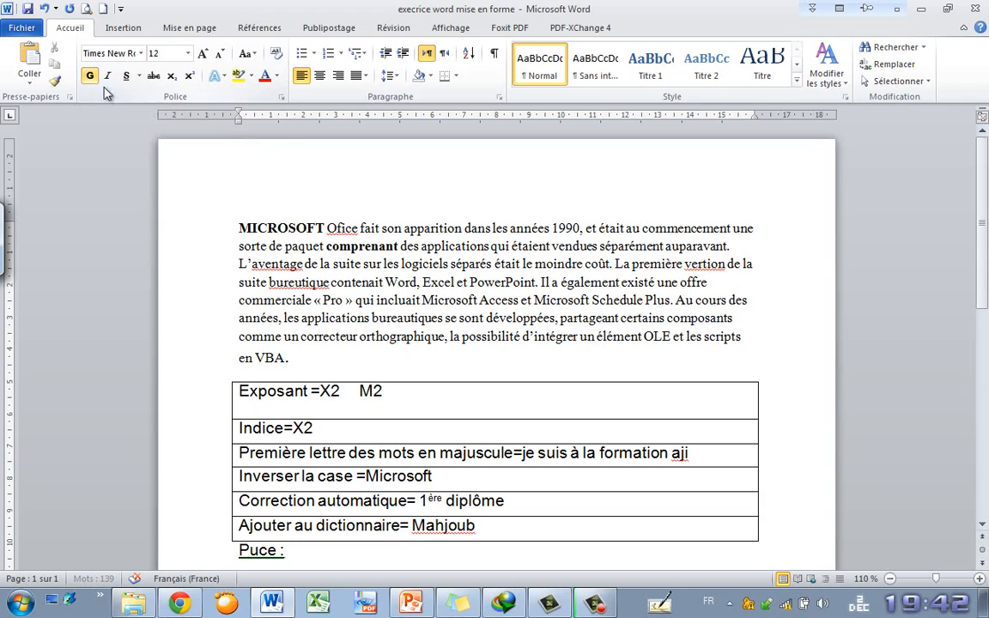
{"action": "left_click", "coordinate": [450, 249]}
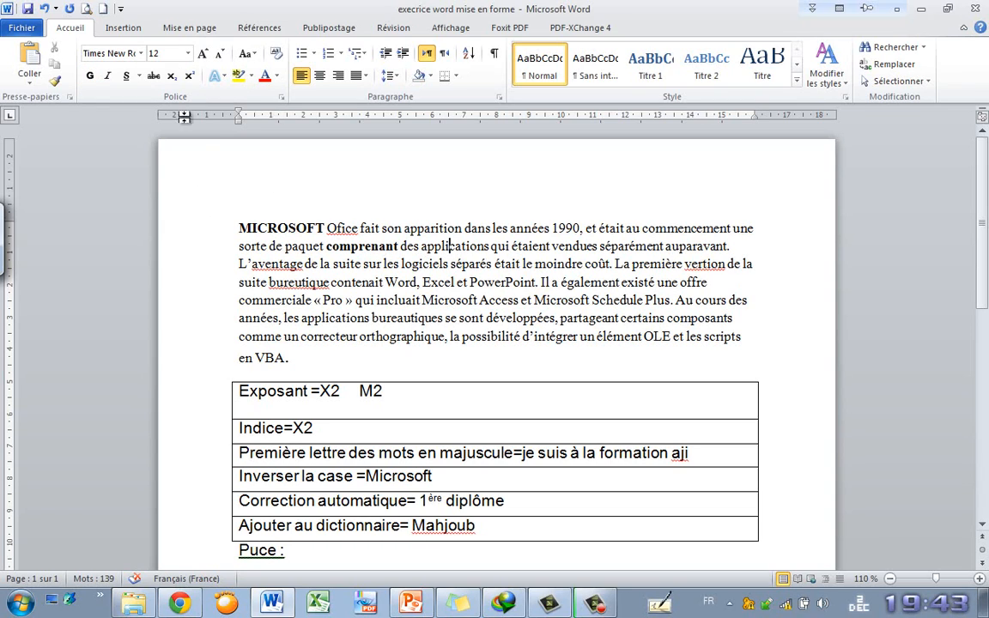
{"action": "double_click", "coordinate": [293, 248]}
{"action": "left_click", "coordinate": [107, 76]}
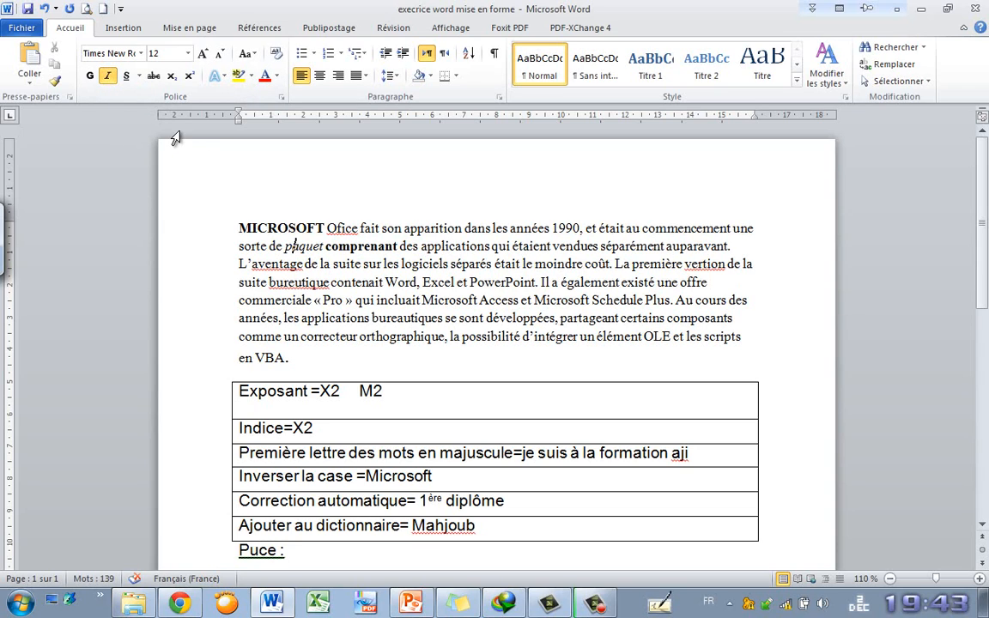
Underline the word "apparition" in the first line with a thick solid line and set the underline colour to yellow
{"action": "left_click", "coordinate": [439, 229]}
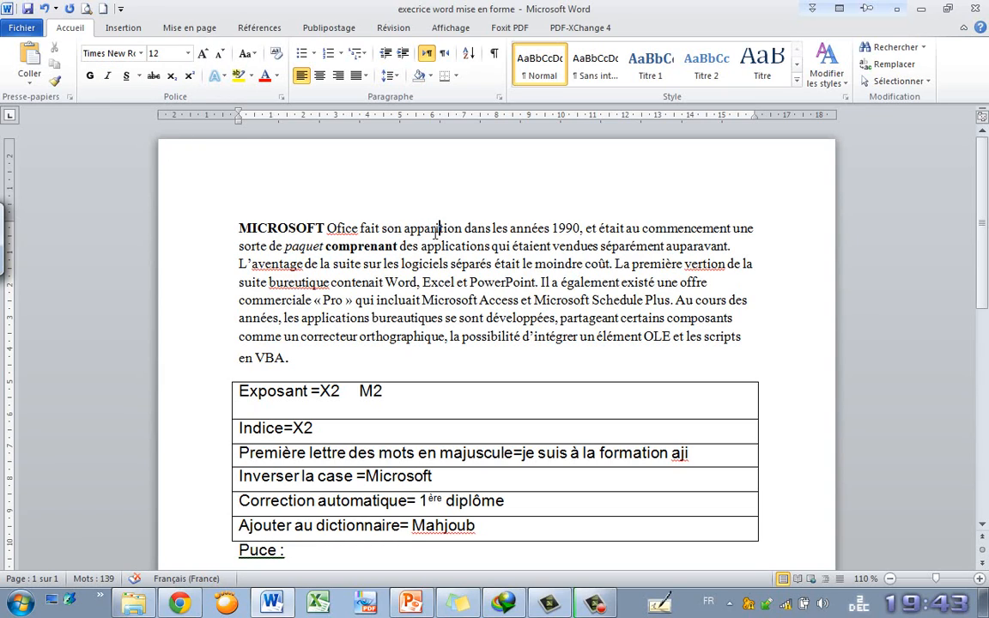
{"action": "left_click", "coordinate": [127, 77]}
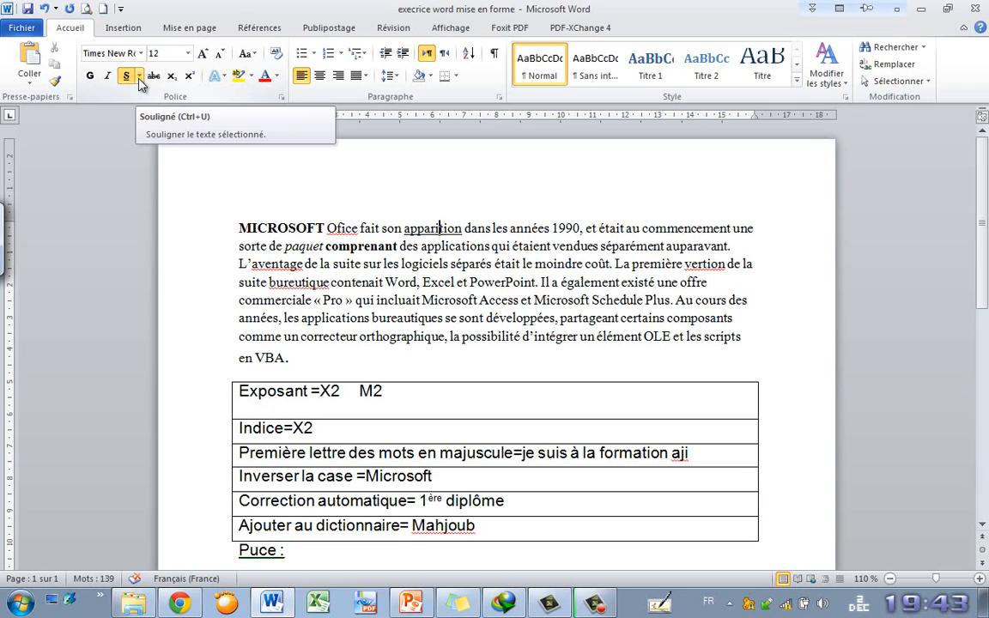
{"action": "left_click", "coordinate": [139, 78]}
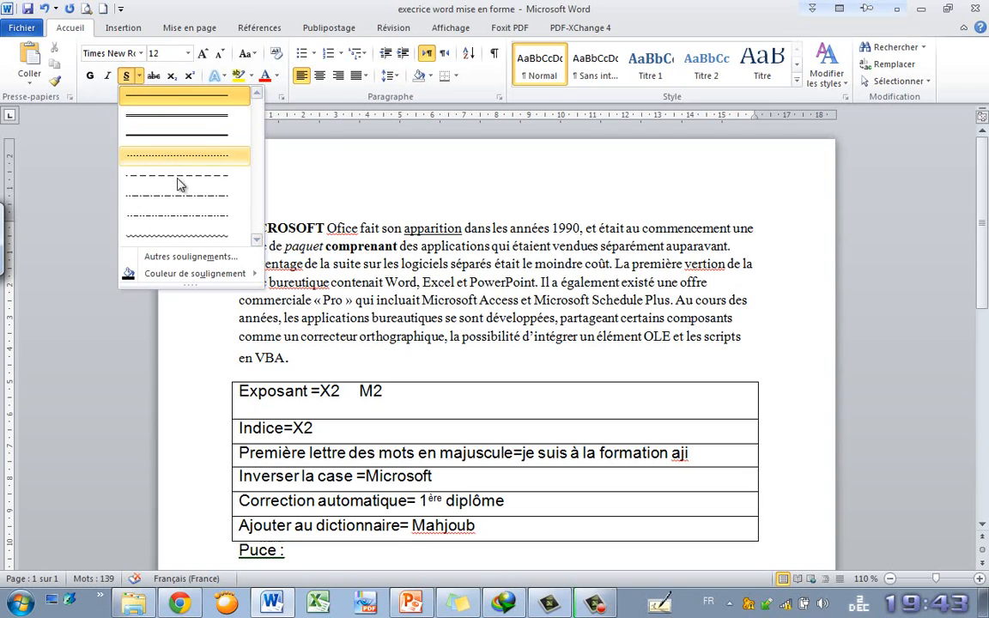
{"action": "left_click", "coordinate": [205, 137]}
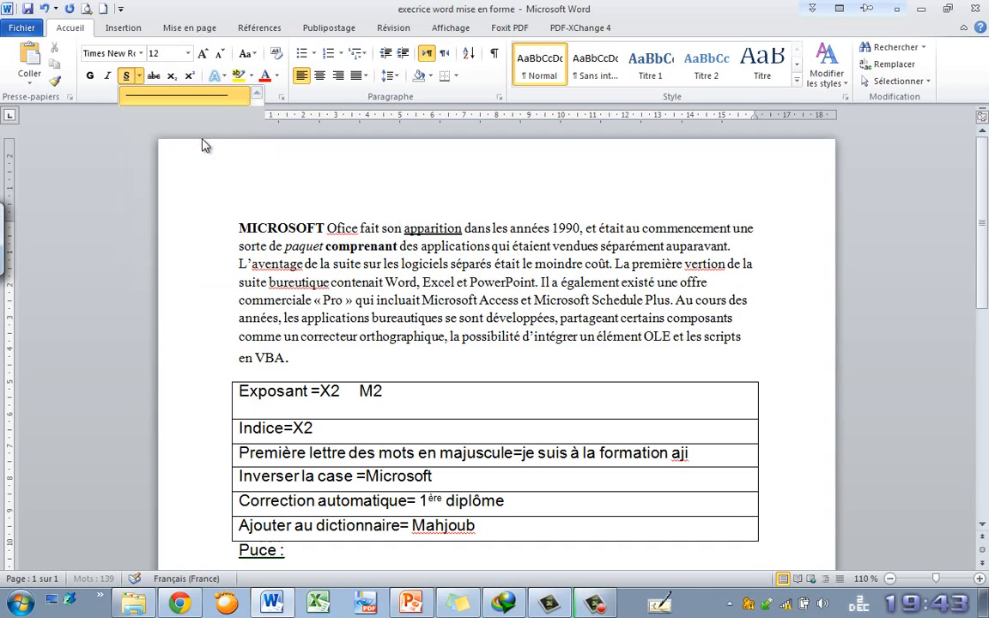
{"action": "left_click", "coordinate": [138, 76]}
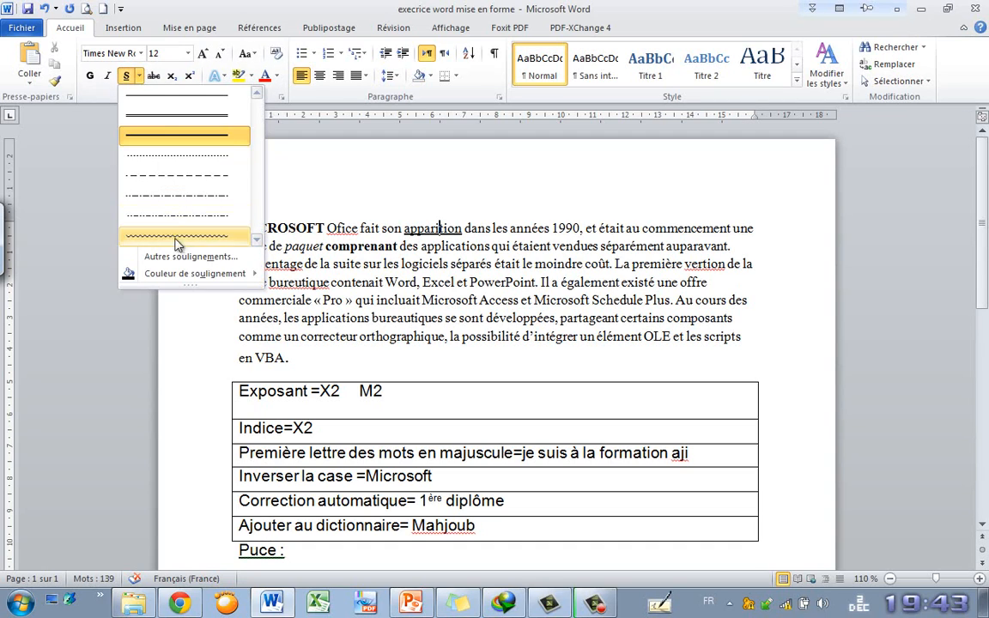
{"action": "mouse_move", "coordinate": [190, 273]}
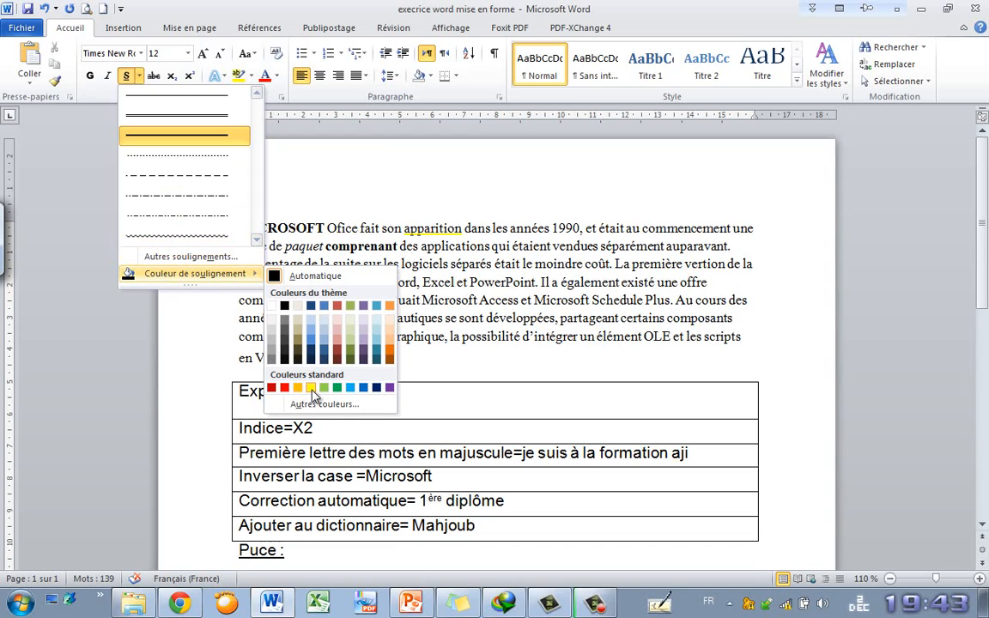
{"action": "left_click", "coordinate": [348, 242]}
{"action": "left_click", "coordinate": [352, 232]}
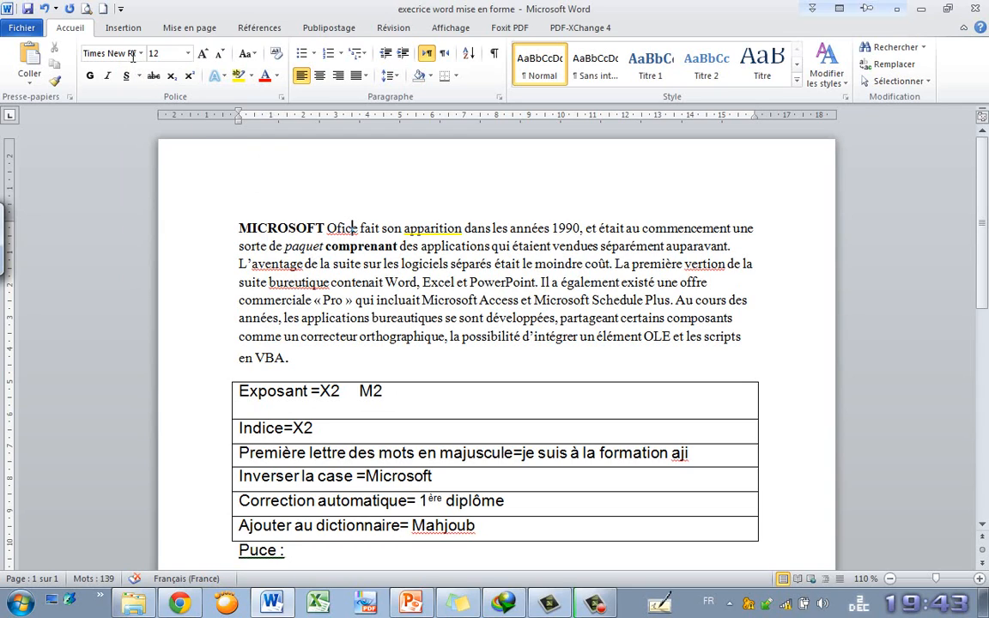
Strike through the paragraph's whole fourth line, from "suite bureutique" to "une offre"
{"action": "left_click", "coordinate": [214, 286]}
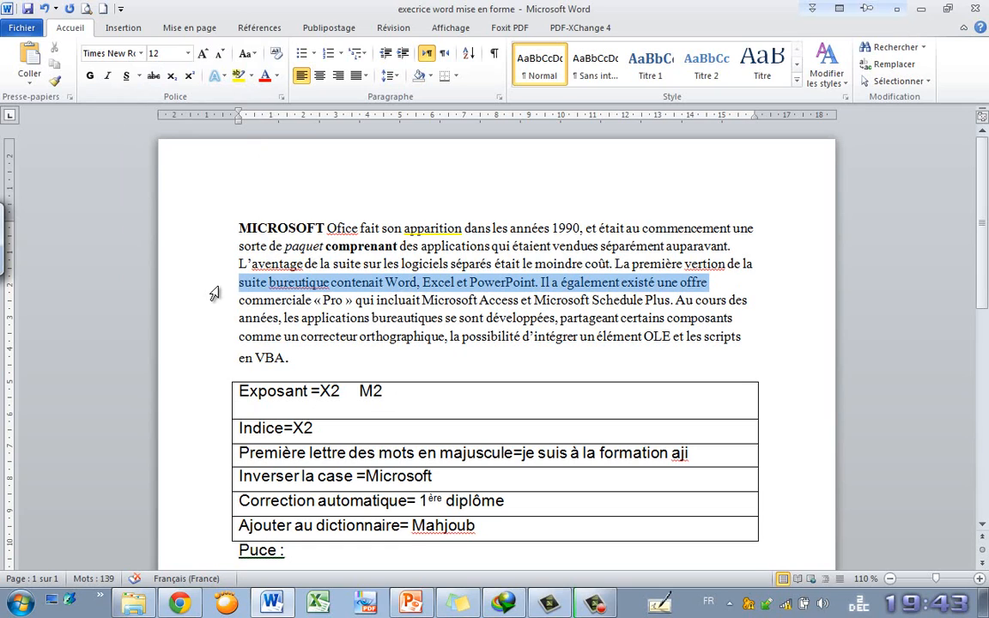
{"action": "left_click", "coordinate": [153, 77]}
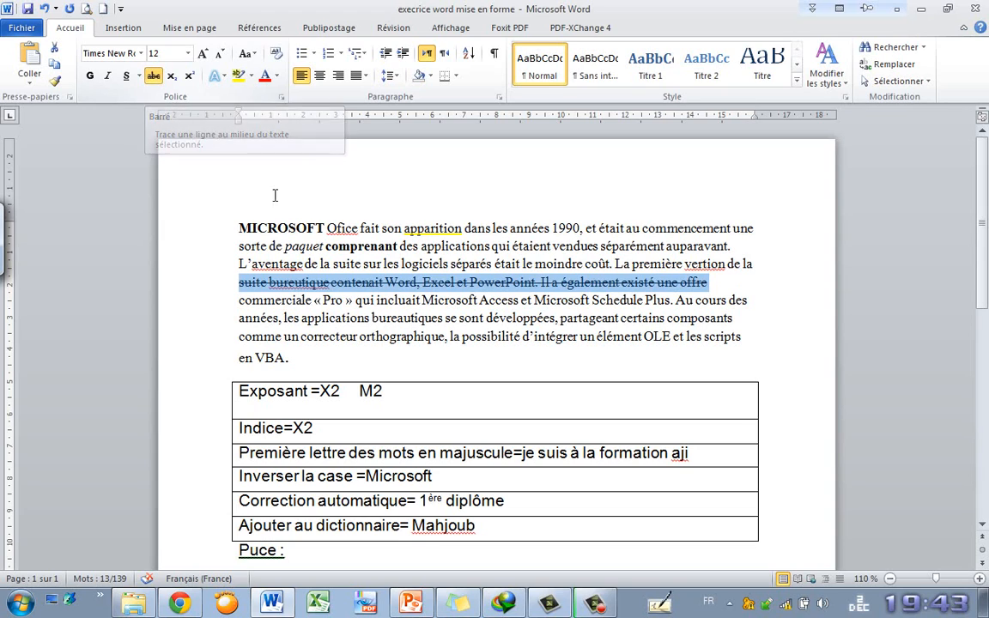
{"action": "left_click", "coordinate": [351, 283]}
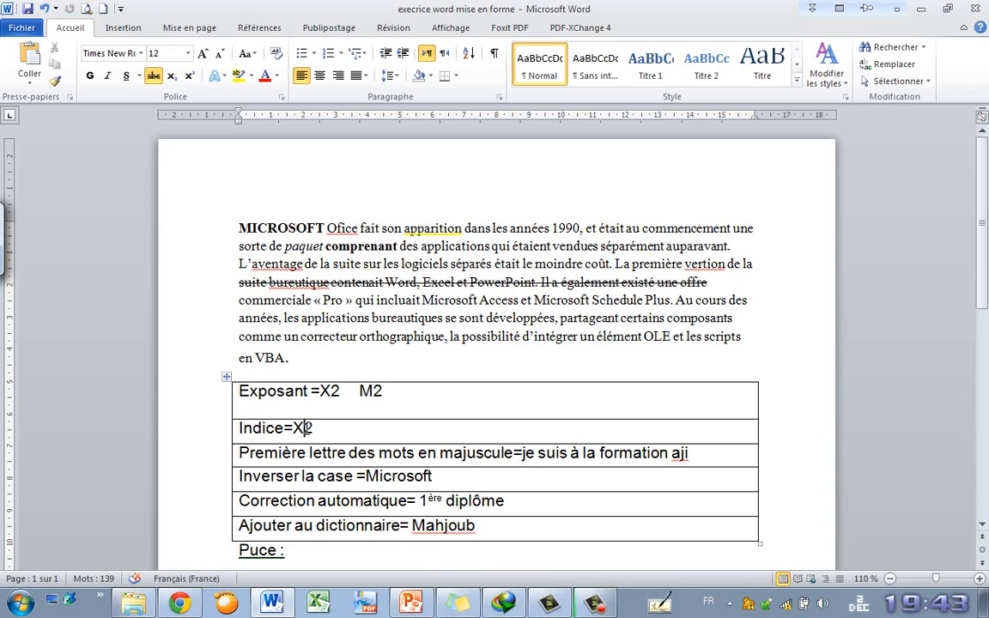
Format the 2 as subscript in the Indice row's X2 and as superscript in the Exposant row's X2 and M2
{"action": "left_click_drag", "start_coordinate": [304, 427], "coordinate": [314, 428]}
{"action": "left_click", "coordinate": [172, 76]}
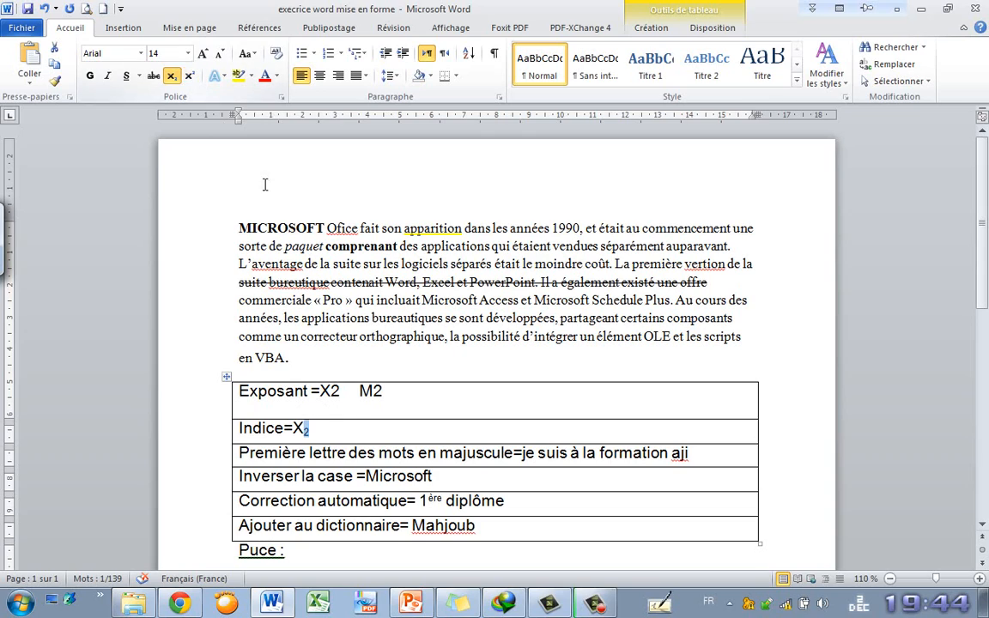
{"action": "left_click", "coordinate": [330, 392]}
{"action": "left_click_drag", "start_coordinate": [334, 391], "coordinate": [341, 392]}
{"action": "left_click", "coordinate": [190, 76]}
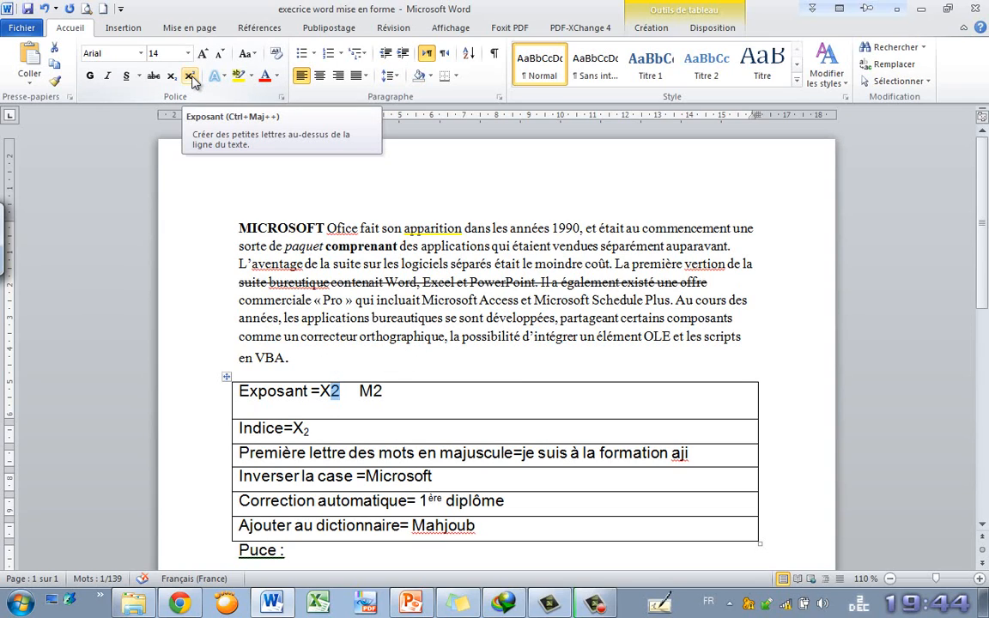
{"action": "left_click", "coordinate": [191, 77]}
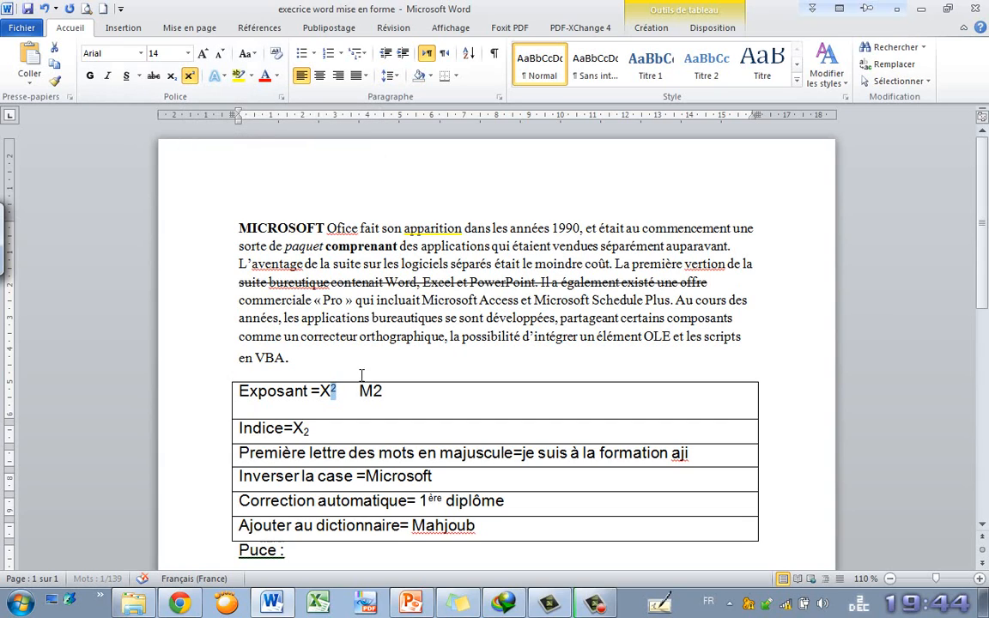
{"action": "left_click_drag", "start_coordinate": [375, 389], "coordinate": [384, 391]}
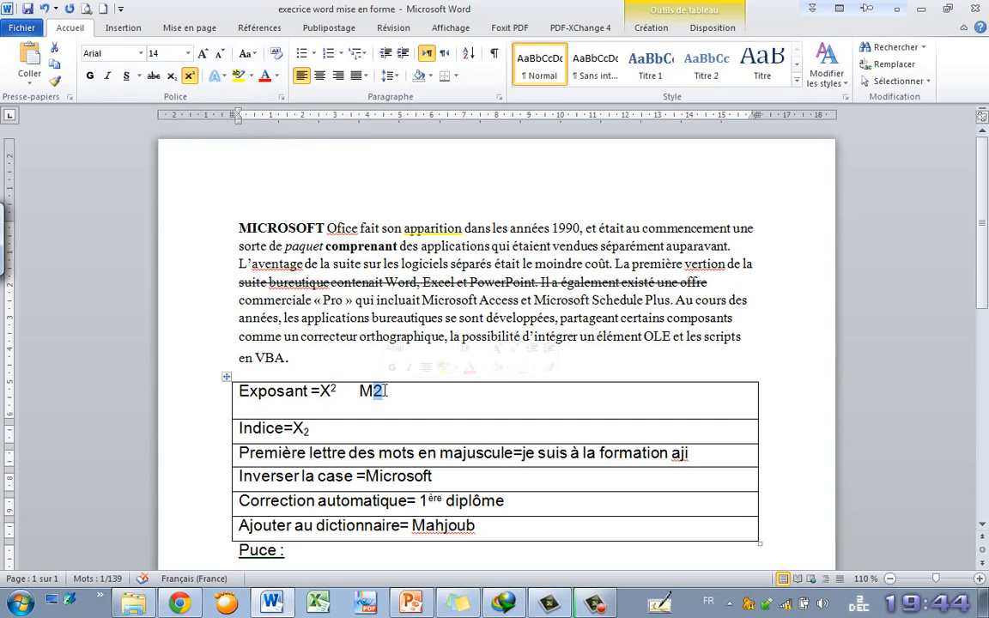
{"action": "left_click", "coordinate": [191, 76]}
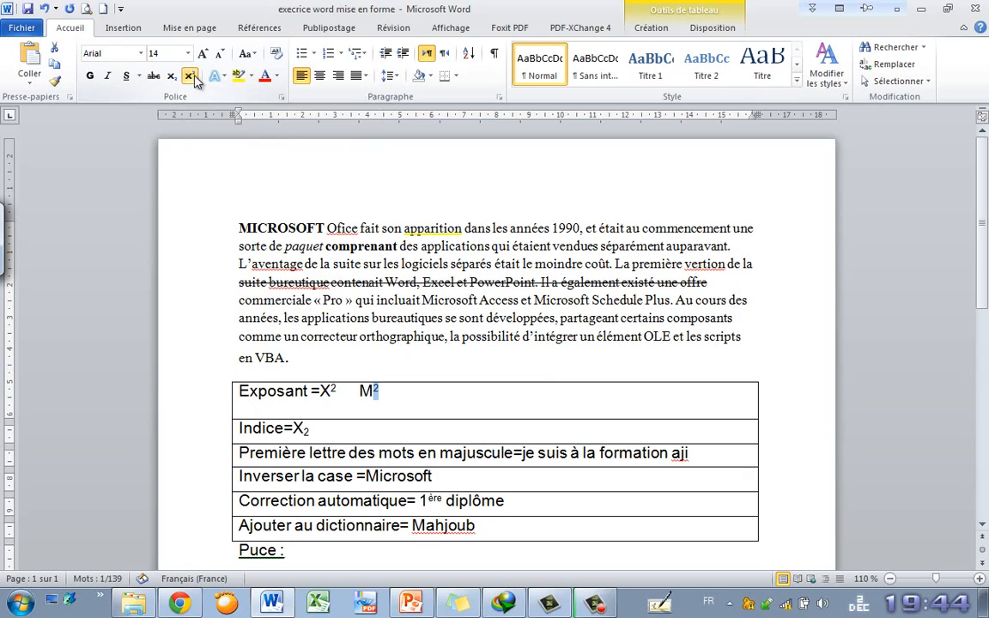
{"action": "left_click", "coordinate": [412, 392]}
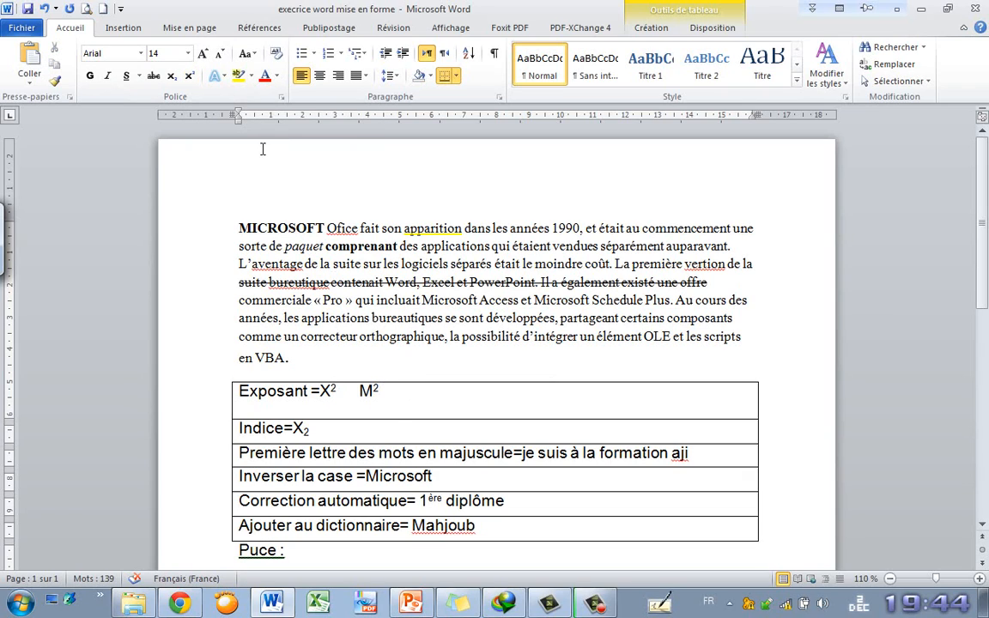
Insert the test text "hhhh" in front of MICROSOFT at the start of the paragraph and delete it again
{"action": "left_click", "coordinate": [240, 231]}
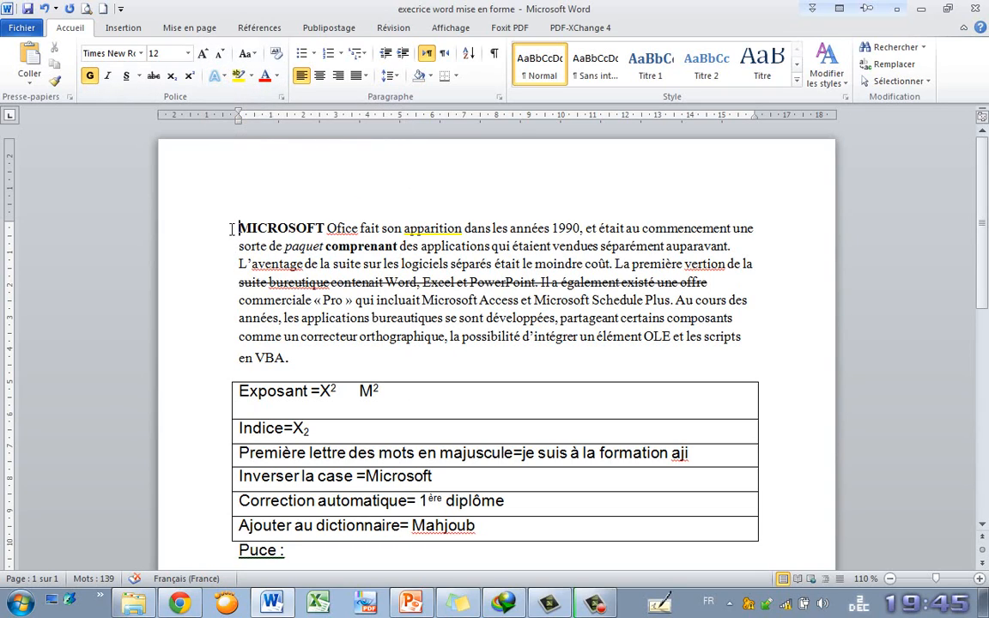
{"action": "type", "text": "hhhh"}
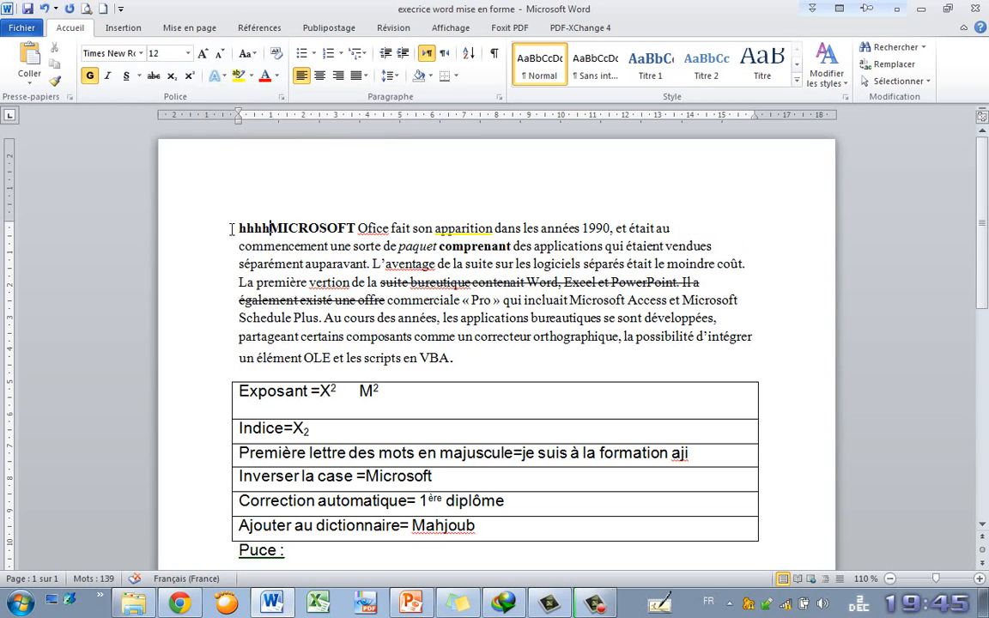
{"action": "key", "text": "BackSpace"}
{"action": "key", "text": "BackSpace"}
{"action": "key", "text": "BackSpace"}
{"action": "key", "text": "BackSpace"}
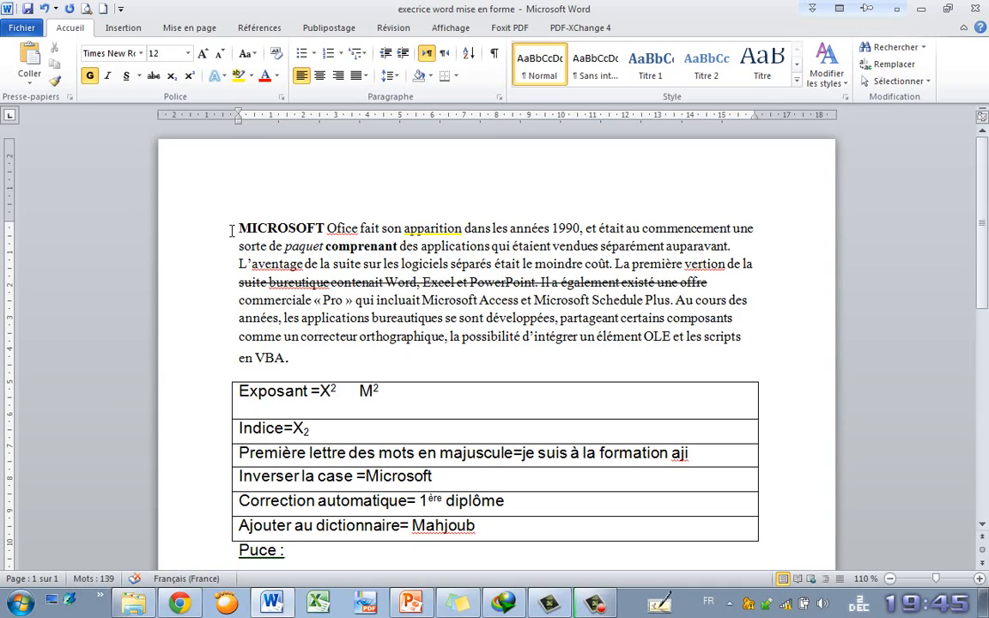
Add an empty line above the first paragraph and copy the words "MICROSOFT Ofice" onto it, using the on-screen keyboard for reference
{"action": "key", "text": "Return"}
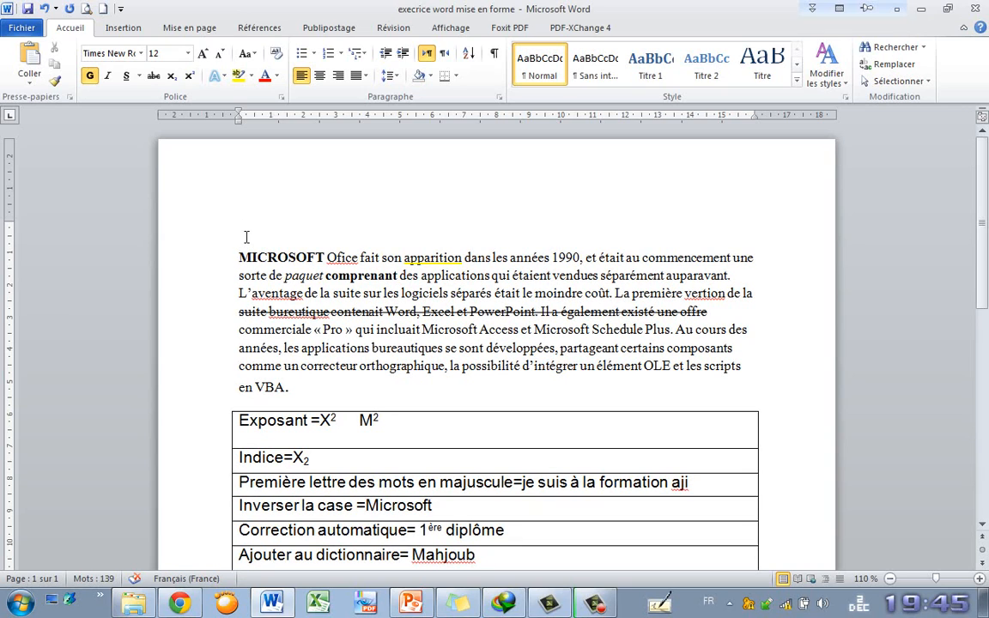
{"action": "left_click", "coordinate": [246, 237]}
{"action": "left_click_drag", "start_coordinate": [241, 257], "coordinate": [357, 259]}
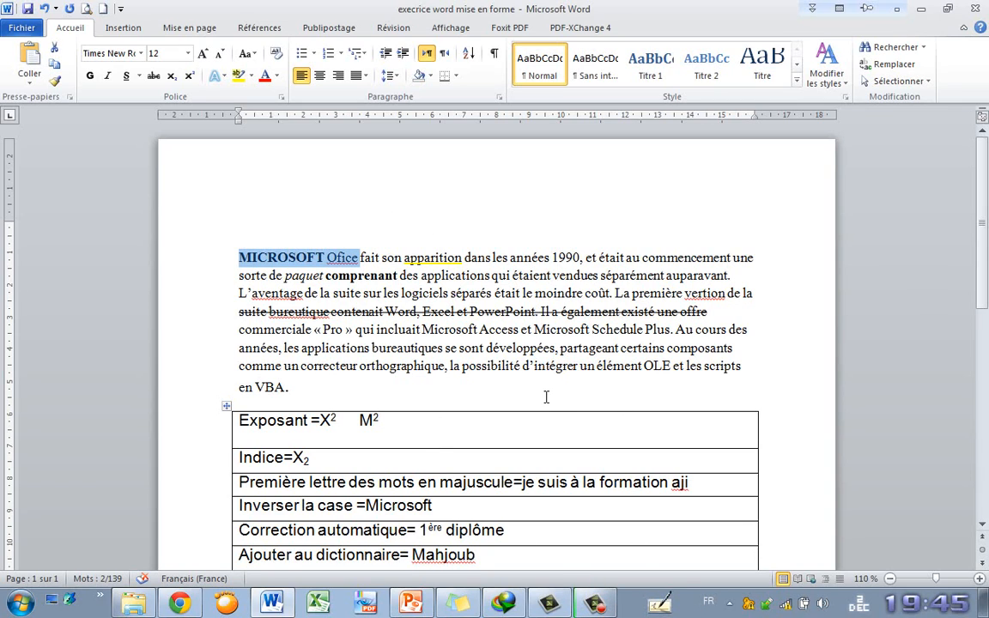
{"action": "left_click", "coordinate": [7, 246]}
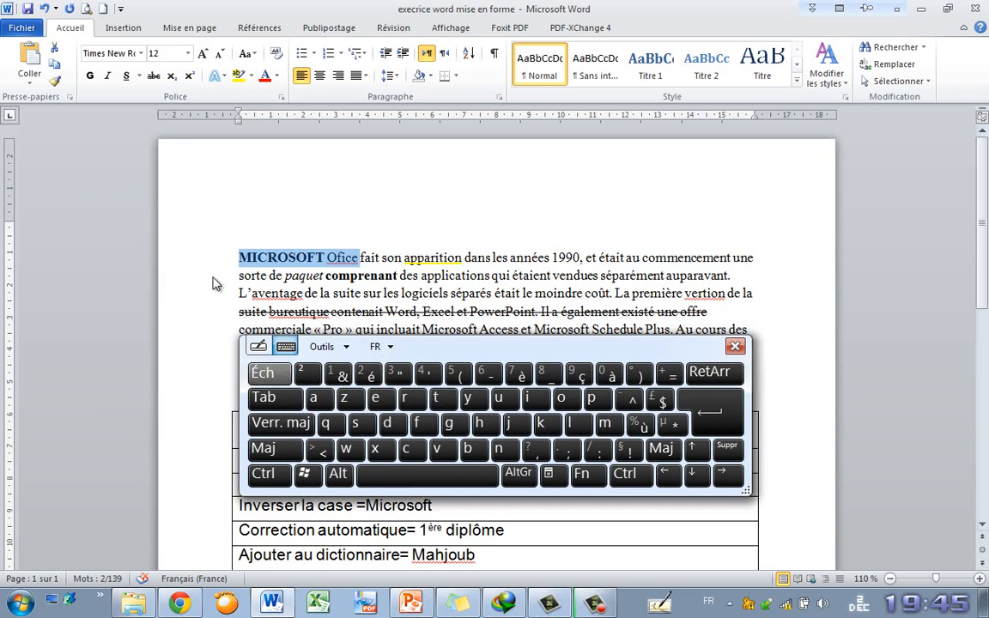
{"action": "key", "text": "ctrl"}
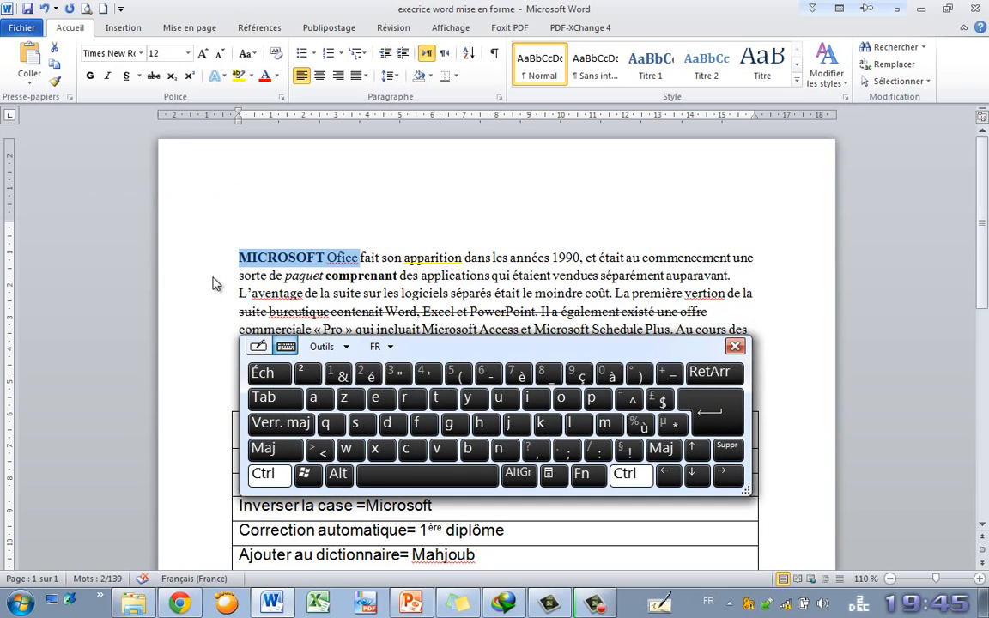
{"action": "left_click_drag", "start_coordinate": [299, 258], "coordinate": [213, 283]}
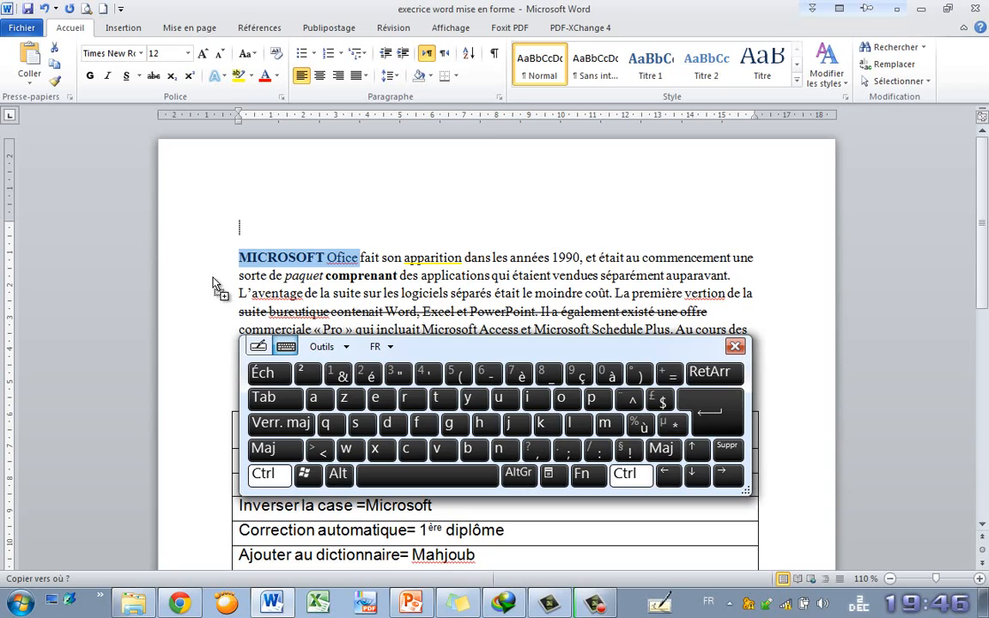
{"action": "left_click_drag", "start_coordinate": [214, 284], "coordinate": [215, 285]}
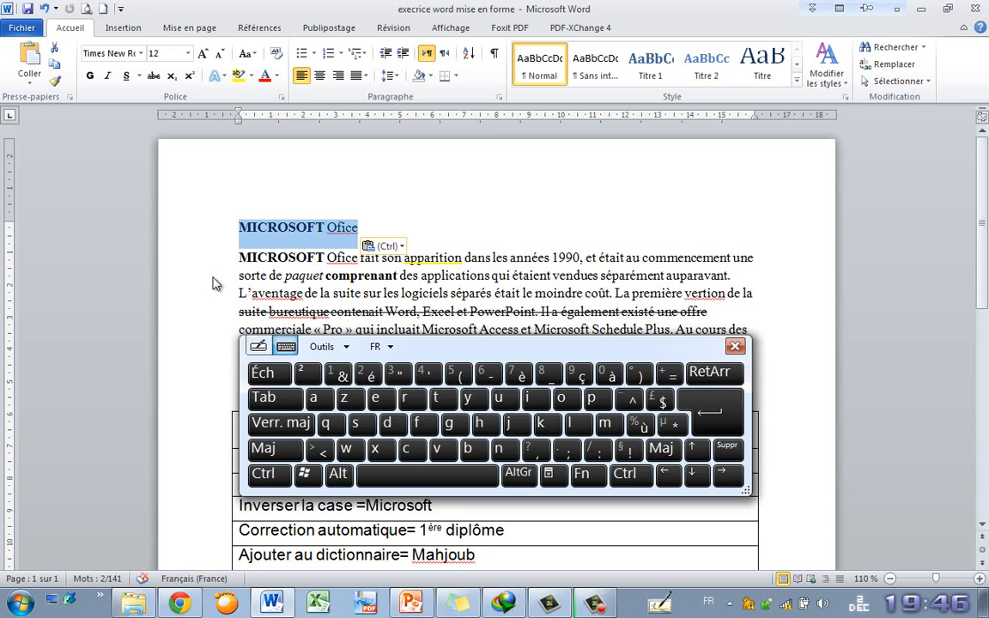
{"action": "left_click", "coordinate": [736, 346]}
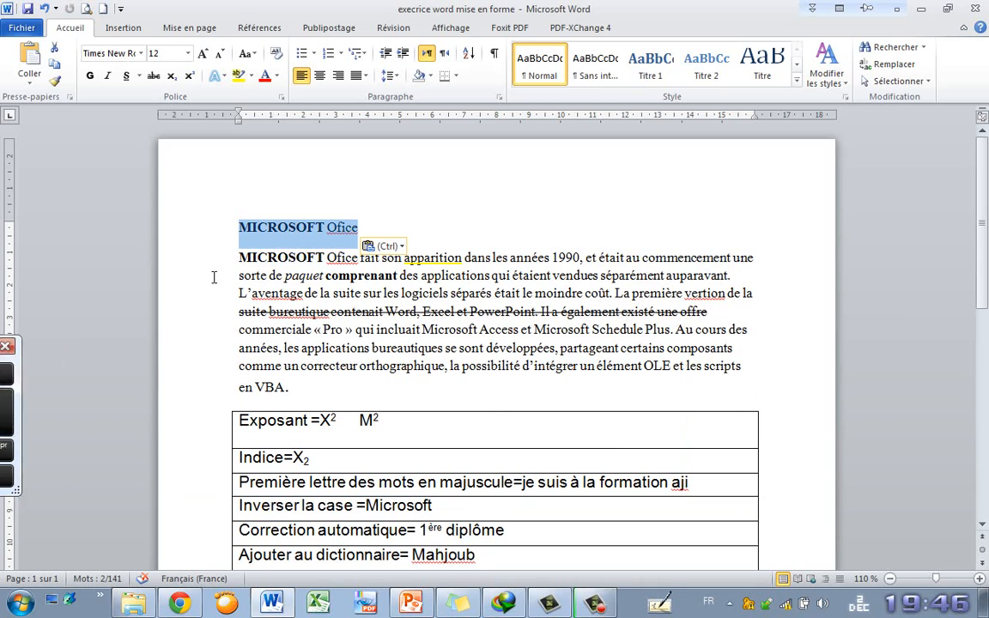
Centre the "MICROSOFT Ofice" title line above the paragraph
{"action": "left_click", "coordinate": [337, 228]}
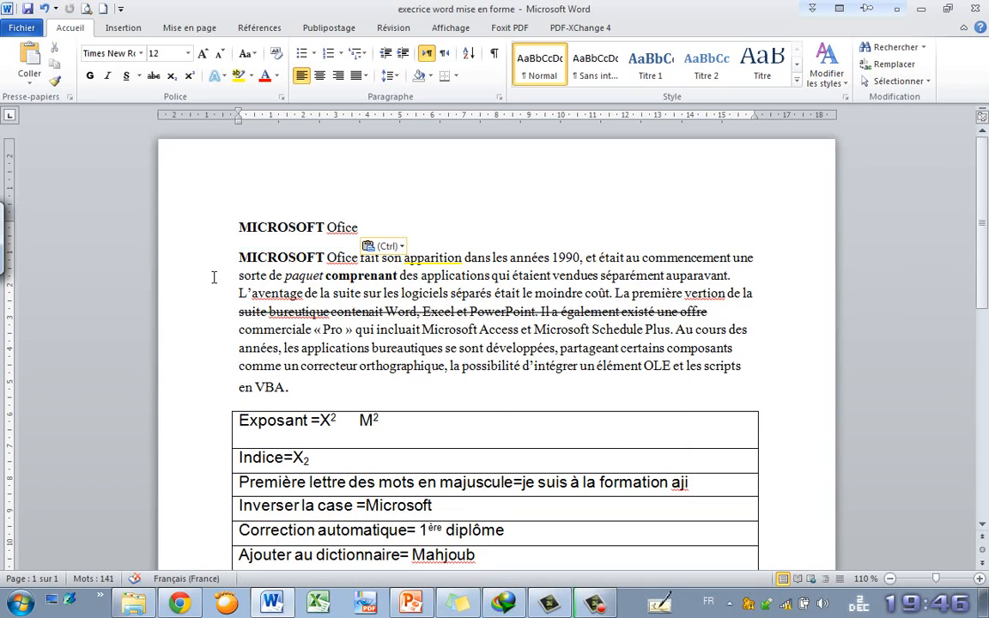
{"action": "left_click", "coordinate": [297, 227]}
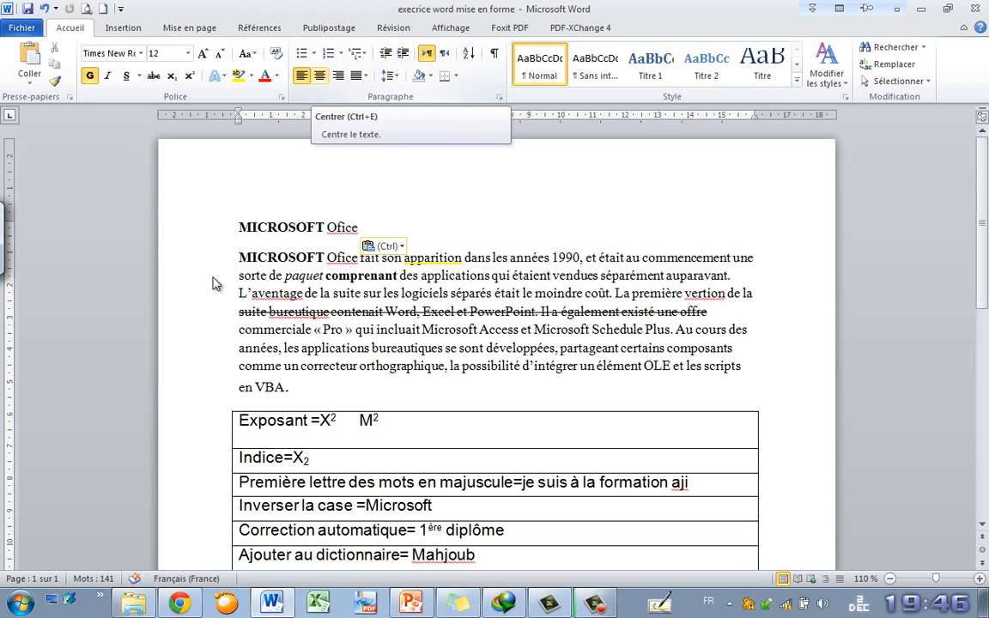
{"action": "key", "text": "ctrl+e"}
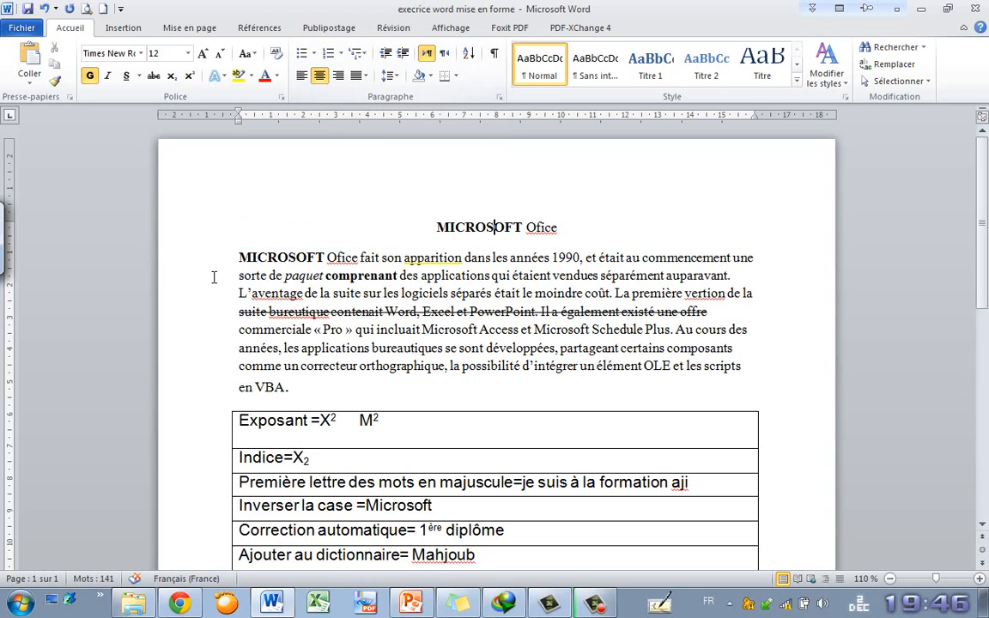
Apply the blue bevelled gradient text effect to the whole title and enlarge its font to 20 pt
{"action": "left_click_drag", "start_coordinate": [437, 227], "coordinate": [565, 229]}
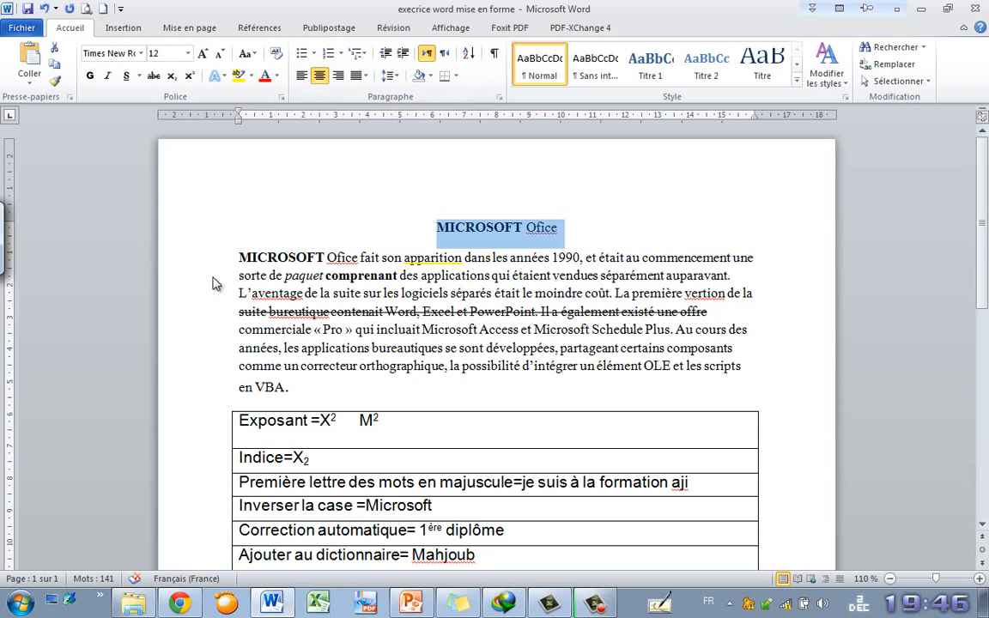
{"action": "left_click", "coordinate": [218, 76]}
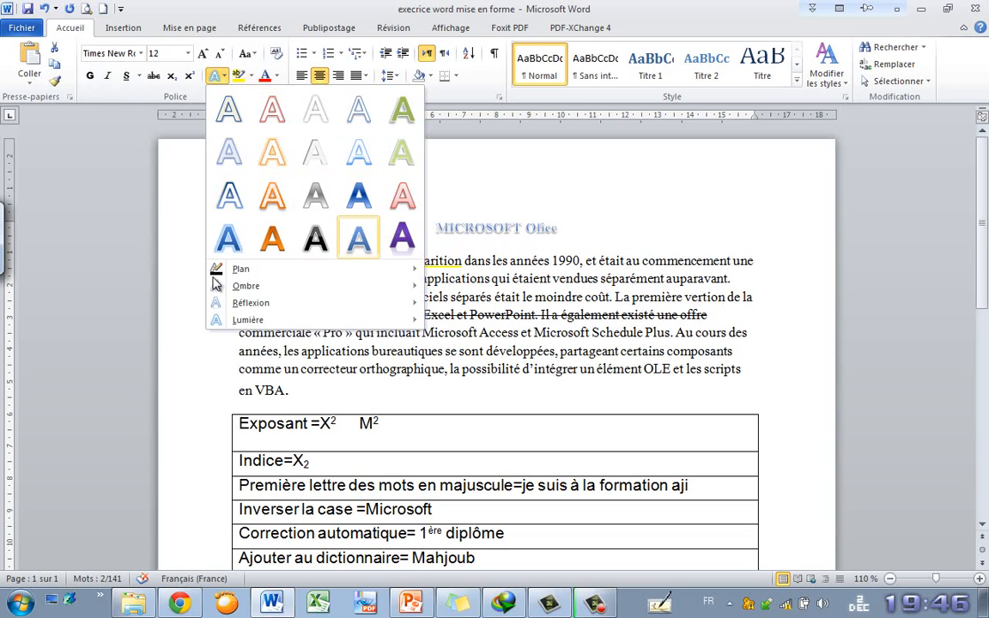
{"action": "left_click", "coordinate": [358, 237]}
{"action": "left_click", "coordinate": [203, 53]}
{"action": "left_click", "coordinate": [203, 53]}
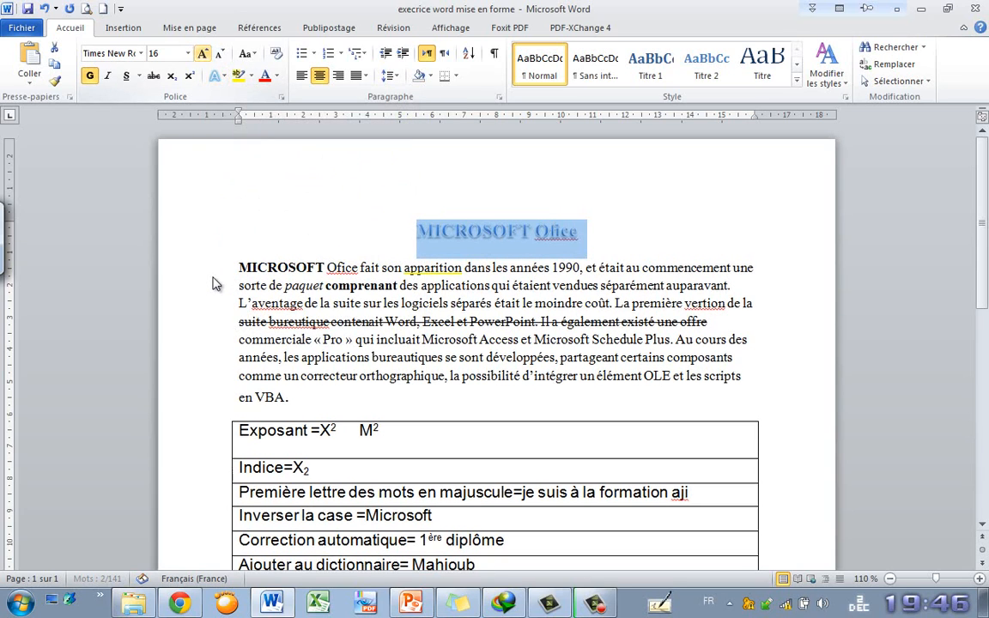
{"action": "key", "text": "ctrl+shift+greater"}
{"action": "key", "text": "ctrl+shift+greater"}
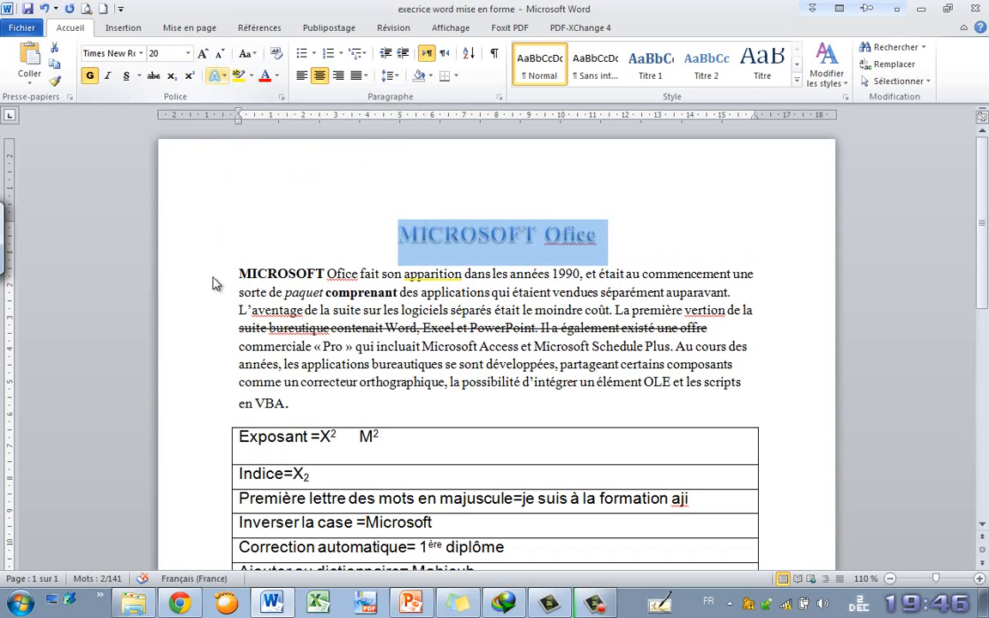
Examine the dash and thickness options of the title's text outline and give the title a blue outline
{"action": "left_click", "coordinate": [219, 76]}
{"action": "mouse_move", "coordinate": [214, 273]}
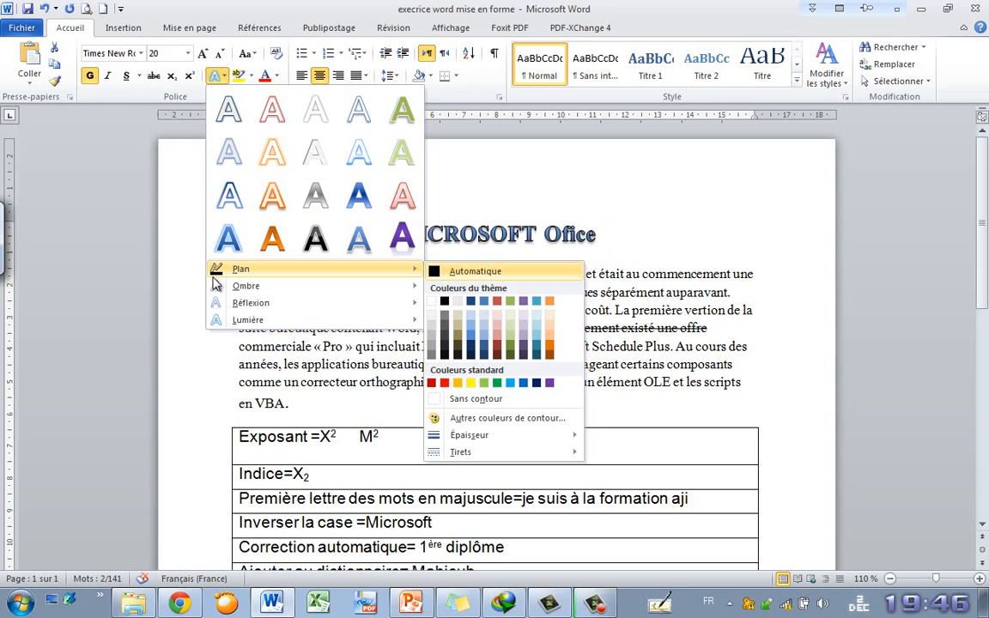
{"action": "key", "text": "Down"}
{"action": "key", "text": "Down"}
{"action": "key", "text": "Down"}
{"action": "key", "text": "Down"}
{"action": "key", "text": "Down"}
{"action": "key", "text": "Down"}
{"action": "key", "text": "Down"}
{"action": "key", "text": "Down"}
{"action": "key", "text": "Down"}
{"action": "key", "text": "Down"}
{"action": "key", "text": "Down"}
{"action": "key", "text": "Right"}
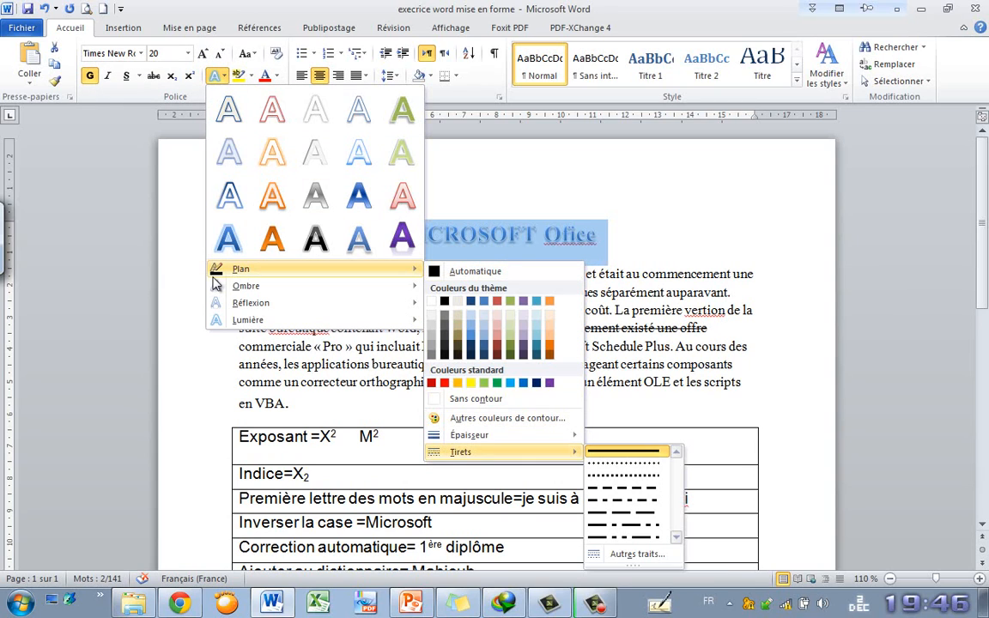
{"action": "key", "text": "Down"}
{"action": "key", "text": "Down"}
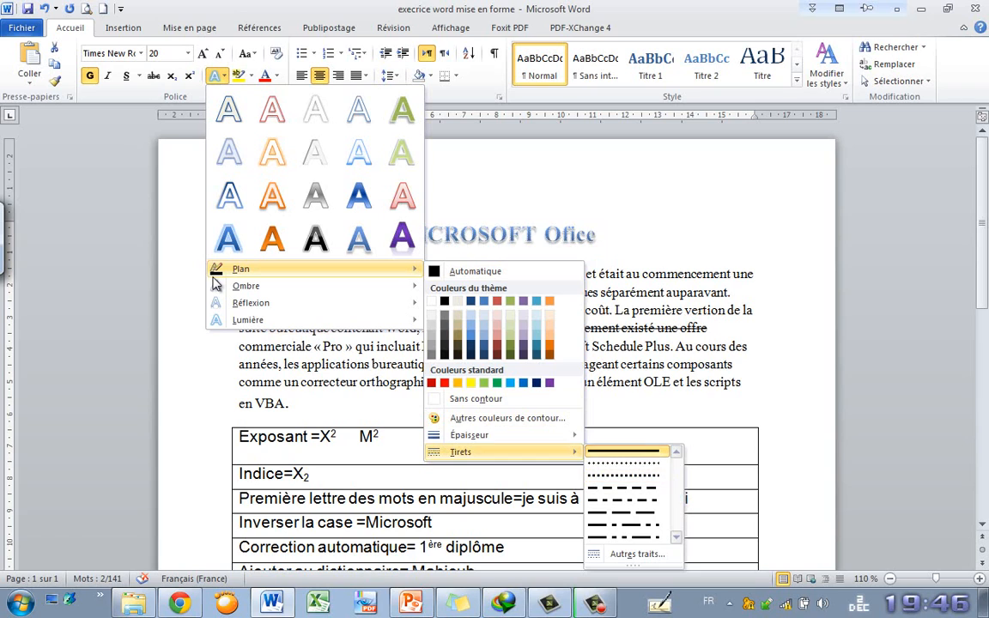
{"action": "mouse_move", "coordinate": [506, 435]}
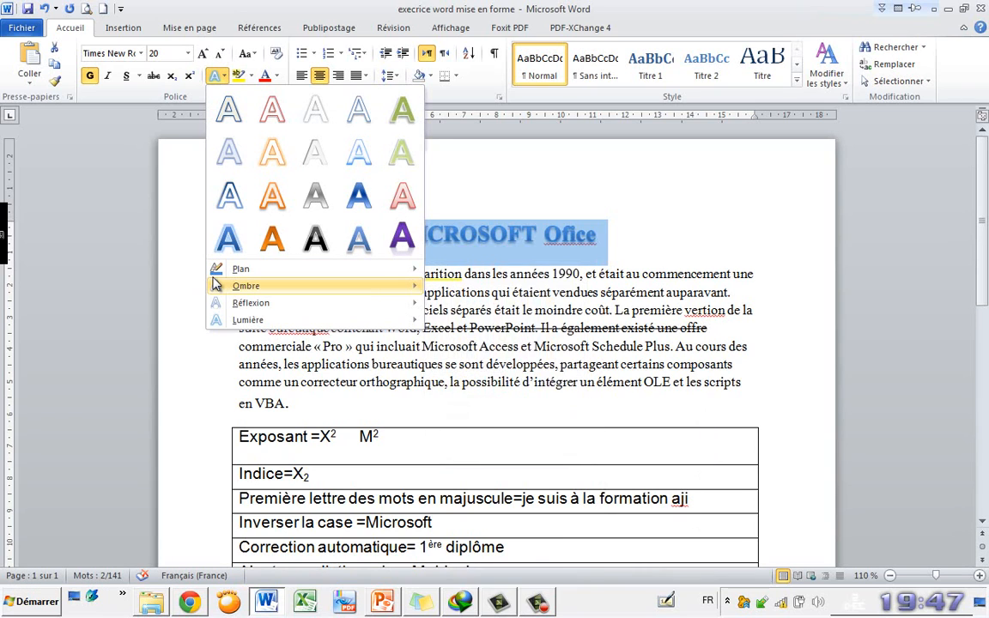
Give the title the last perspective shadow shown in the gallery and the reflection "Demi-réflexion, décalage 8 pts"
{"action": "mouse_move", "coordinate": [216, 284]}
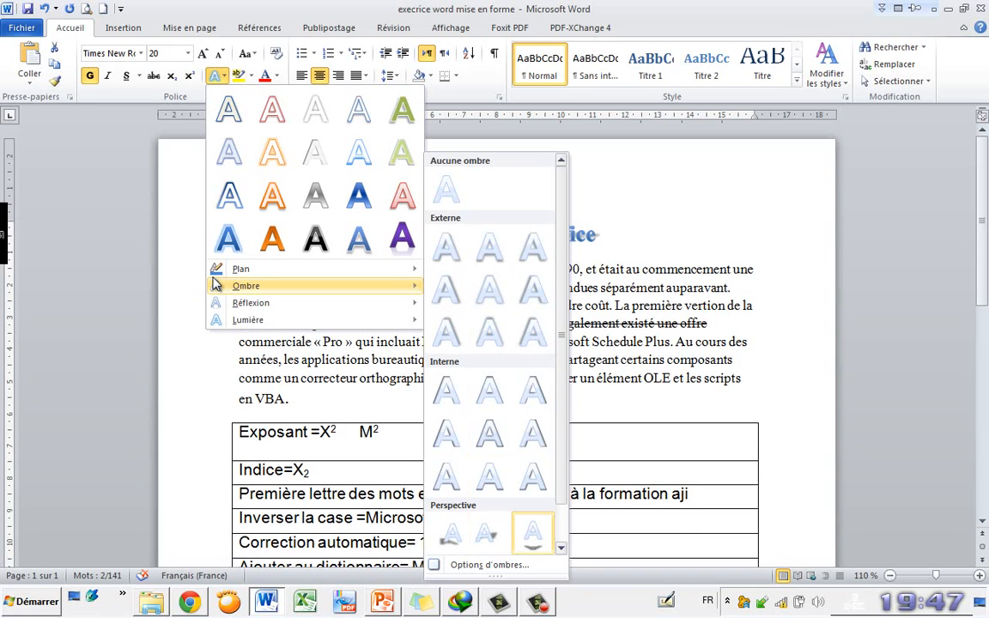
{"action": "left_click", "coordinate": [532, 534]}
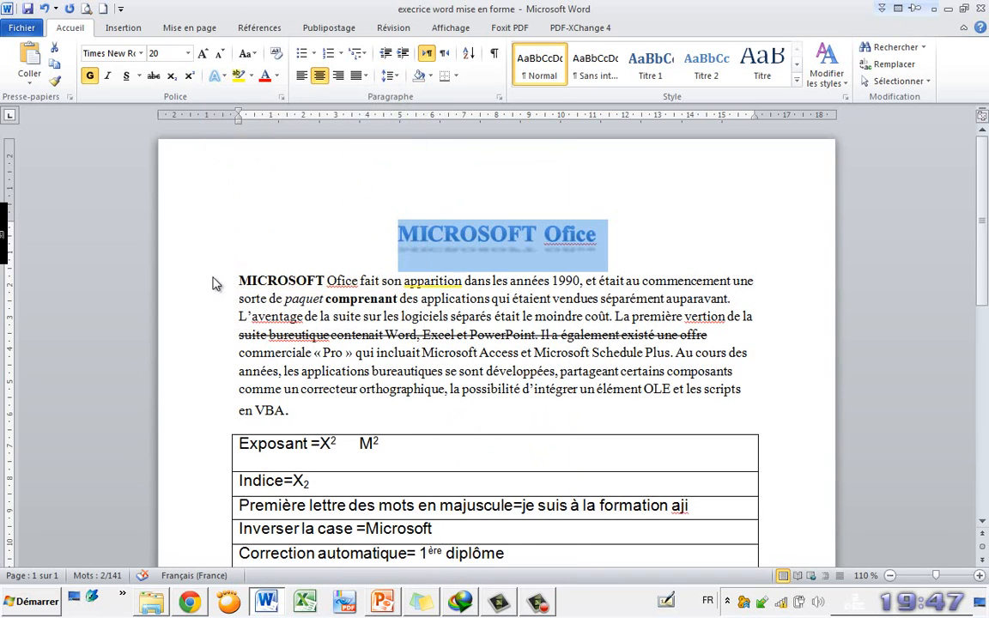
{"action": "left_click", "coordinate": [218, 77]}
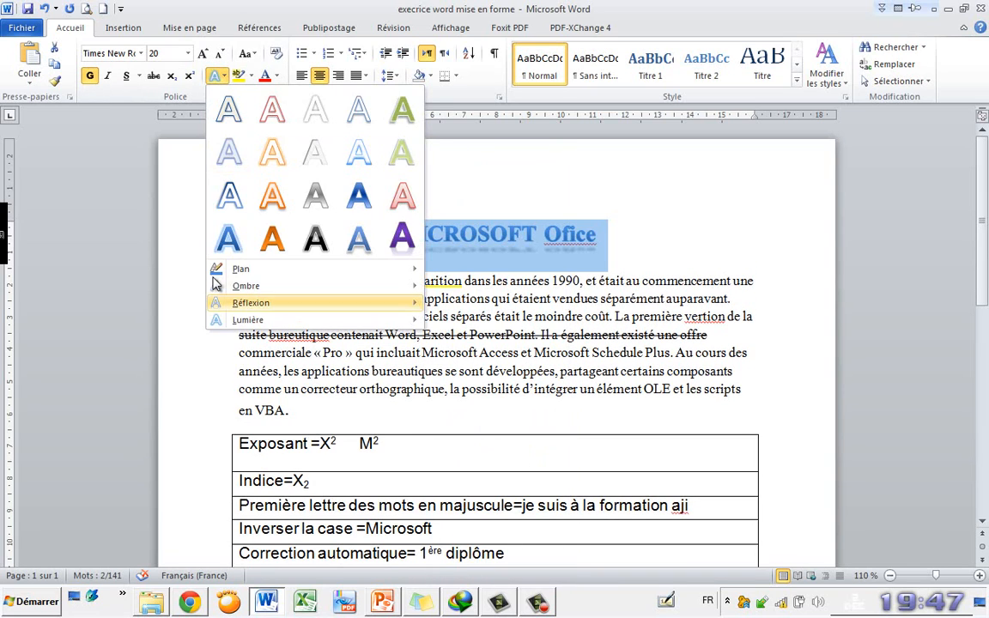
{"action": "mouse_move", "coordinate": [250, 302]}
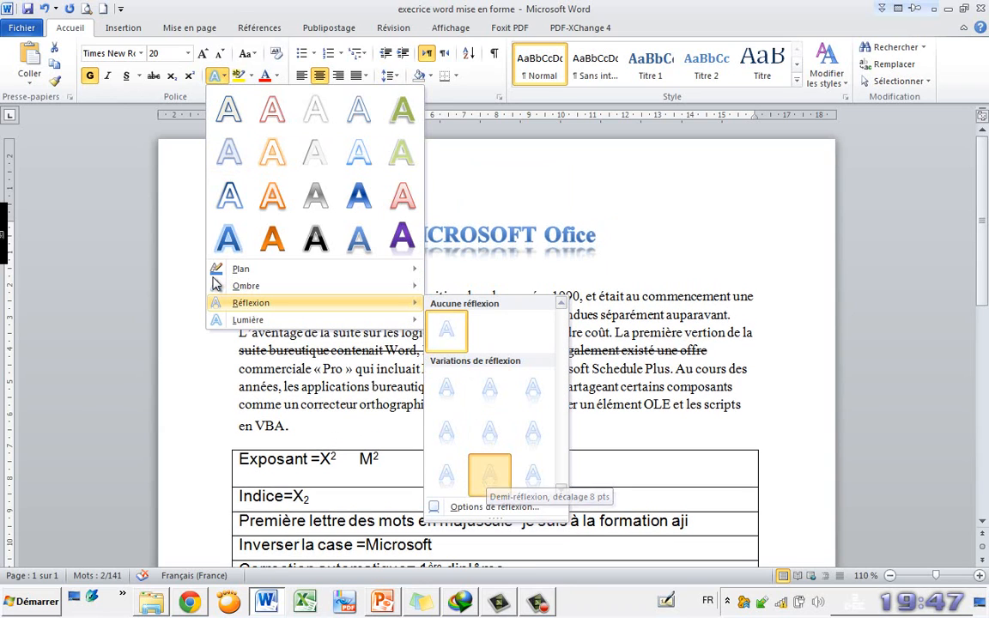
{"action": "left_click", "coordinate": [489, 474]}
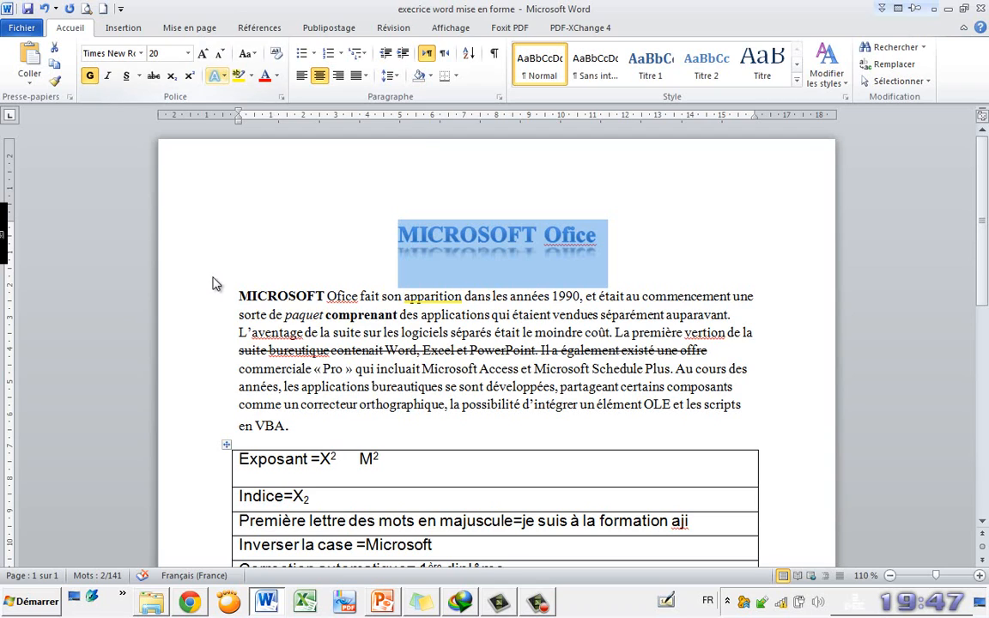
Try a purple glow on the title and undo it
{"action": "left_click", "coordinate": [215, 75]}
{"action": "mouse_move", "coordinate": [249, 320]}
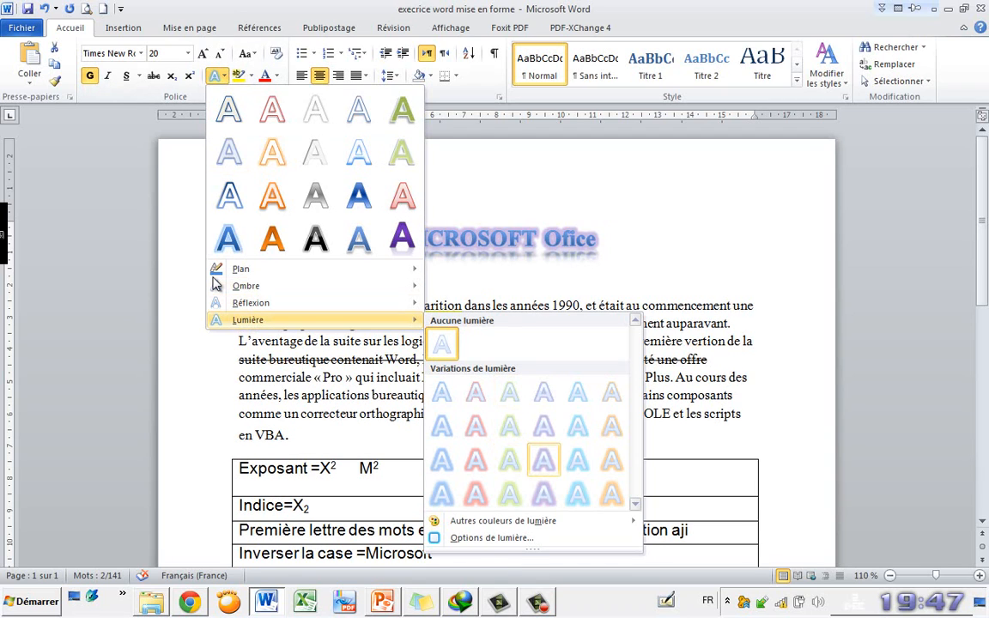
{"action": "left_click", "coordinate": [544, 459]}
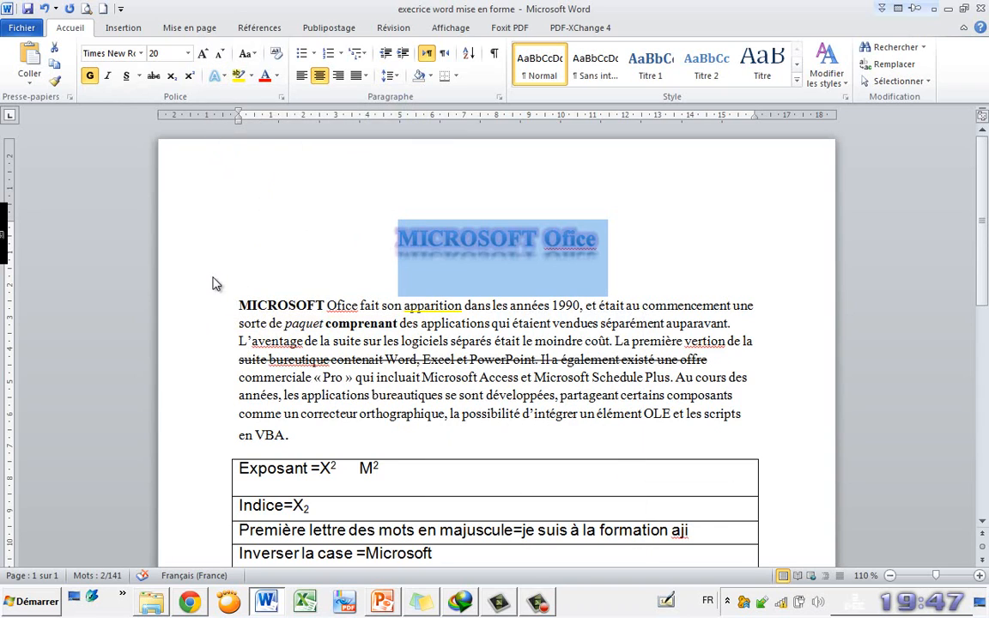
{"action": "left_click", "coordinate": [420, 239]}
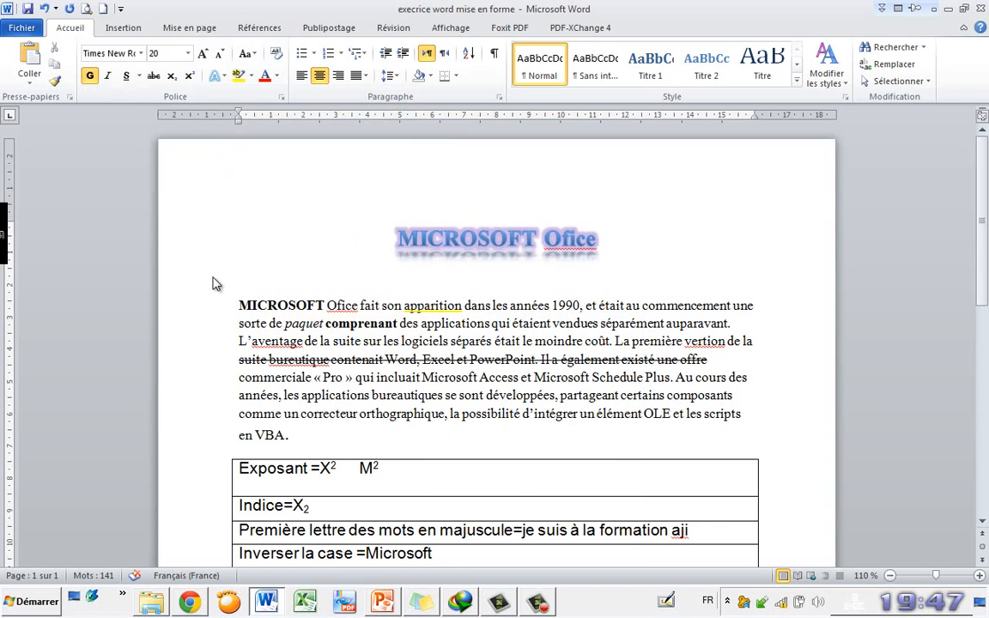
{"action": "key", "text": "ctrl+z"}
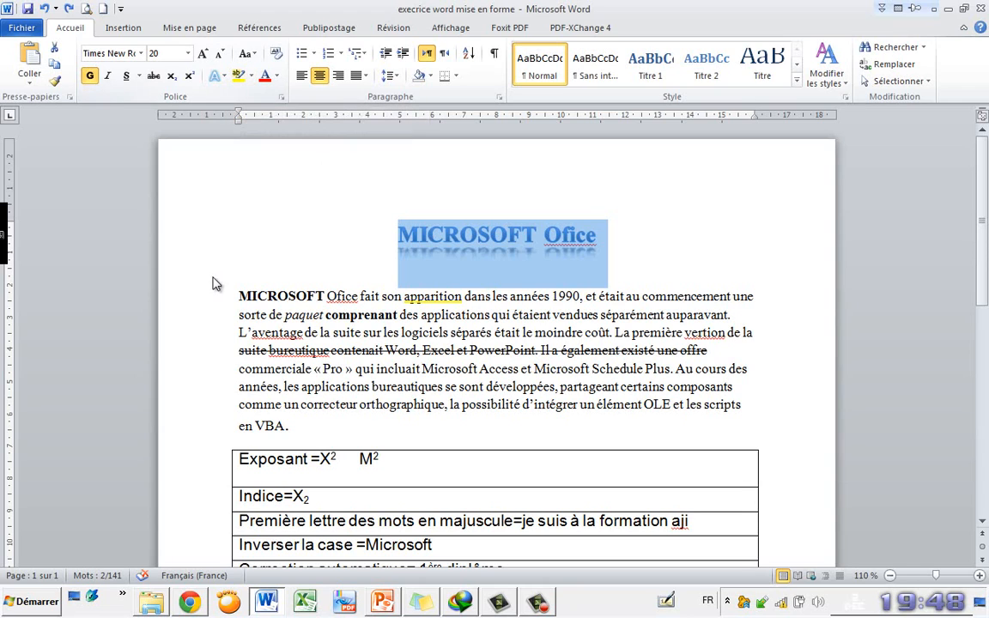
Highlight the words "bureautiques", "Microsoft" (before Schedule Plus) and "moindre" in yellow in the paragraph
{"action": "left_click", "coordinate": [215, 284]}
{"action": "left_click", "coordinate": [252, 75]}
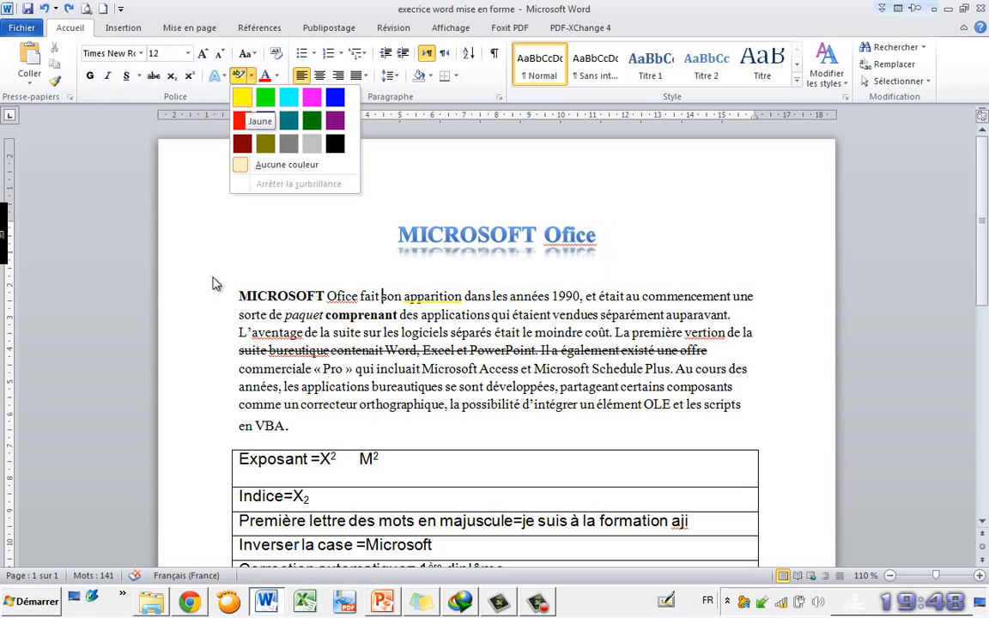
{"action": "left_click", "coordinate": [242, 98]}
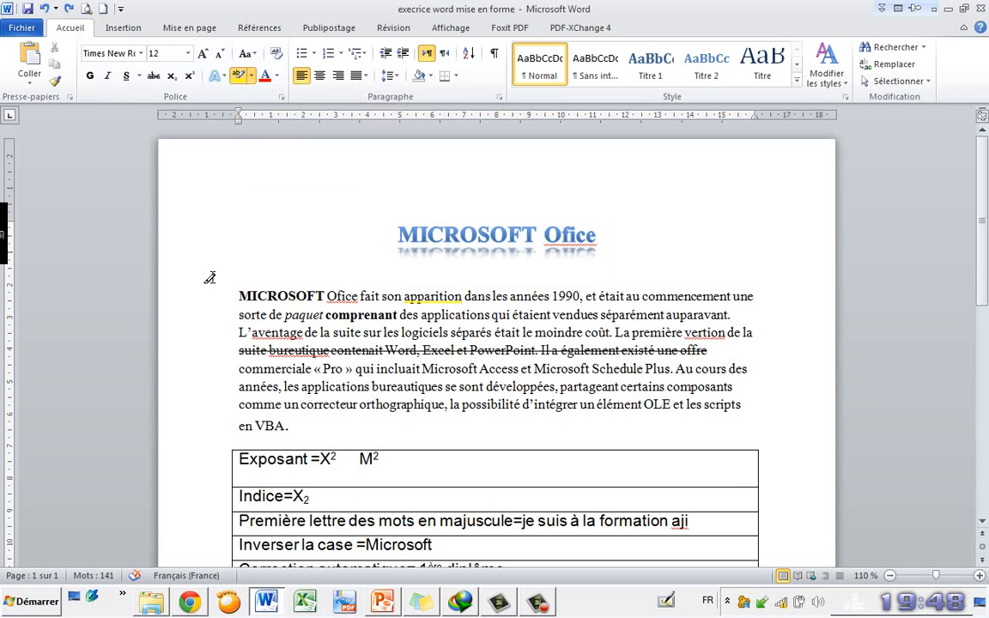
{"action": "double_click", "coordinate": [405, 387]}
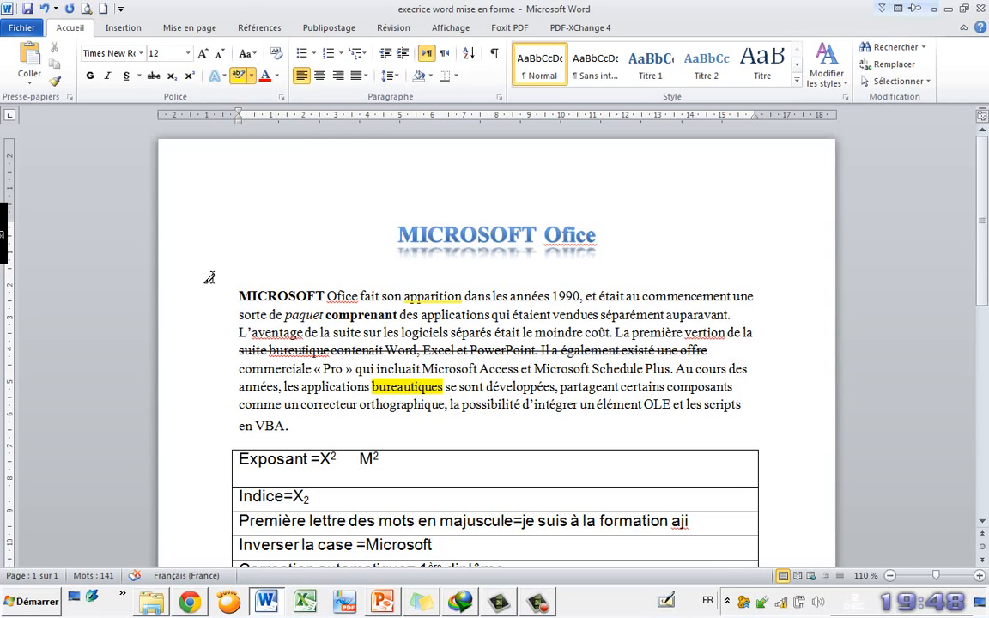
{"action": "double_click", "coordinate": [562, 369]}
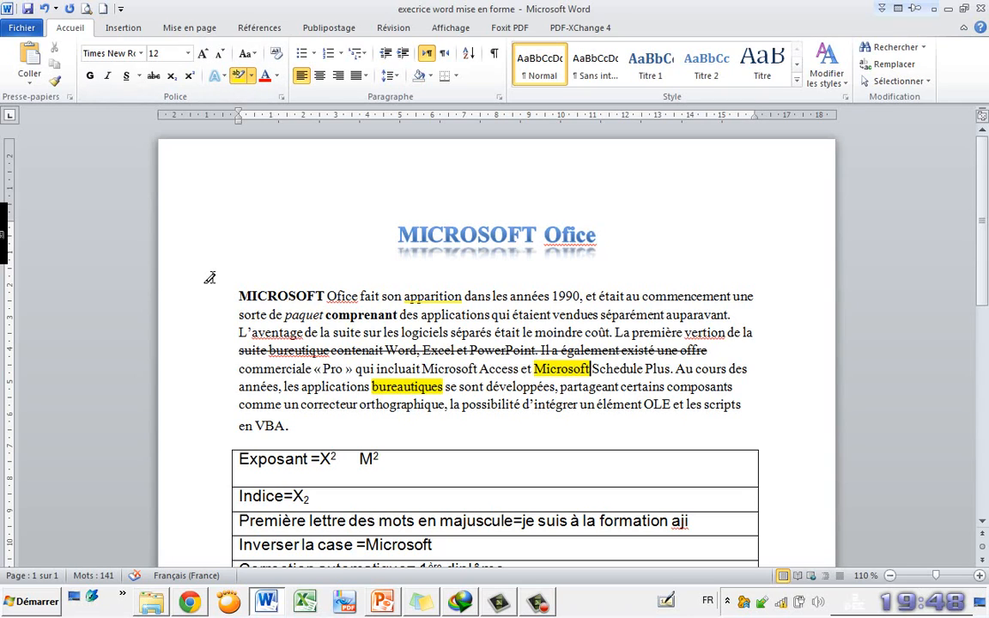
{"action": "double_click", "coordinate": [559, 332]}
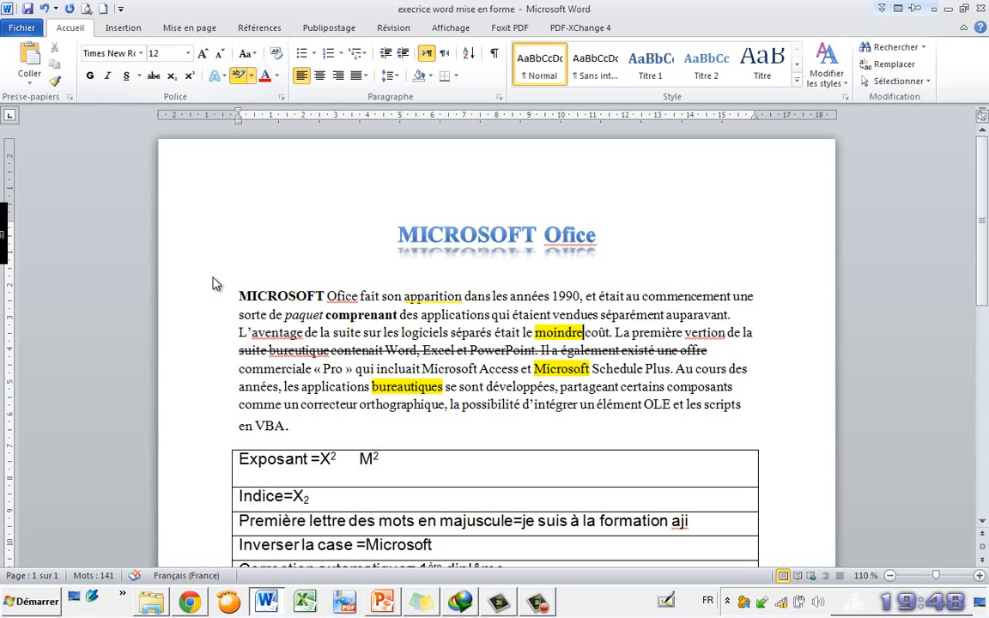
Highlight the words "certains" and "commerciale" in blue and stop highlighting
{"action": "left_click", "coordinate": [251, 75]}
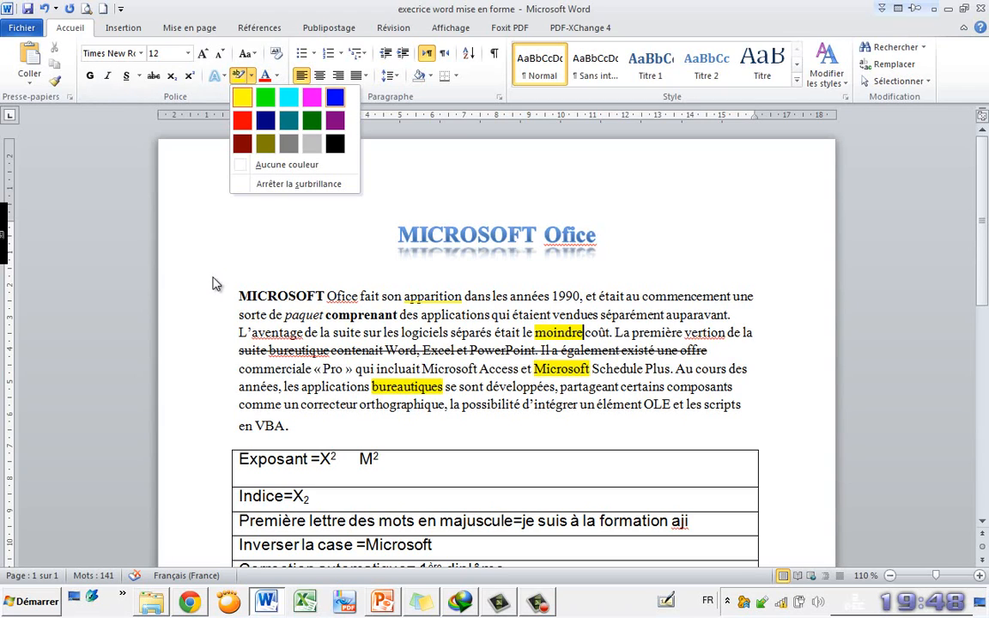
{"action": "left_click", "coordinate": [334, 97]}
{"action": "double_click", "coordinate": [650, 387]}
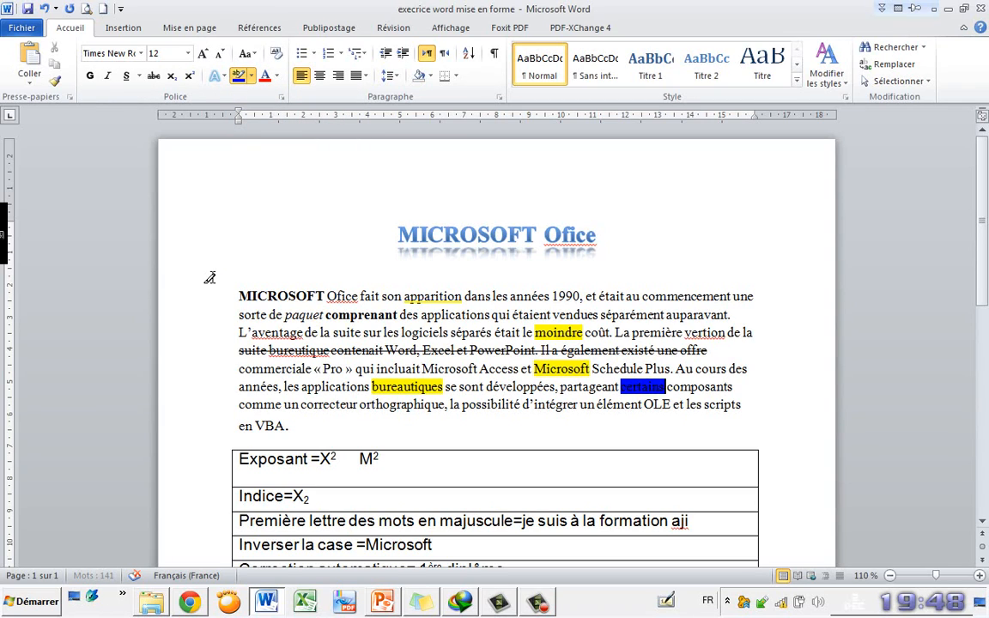
{"action": "left_click_drag", "start_coordinate": [312, 369], "coordinate": [239, 369]}
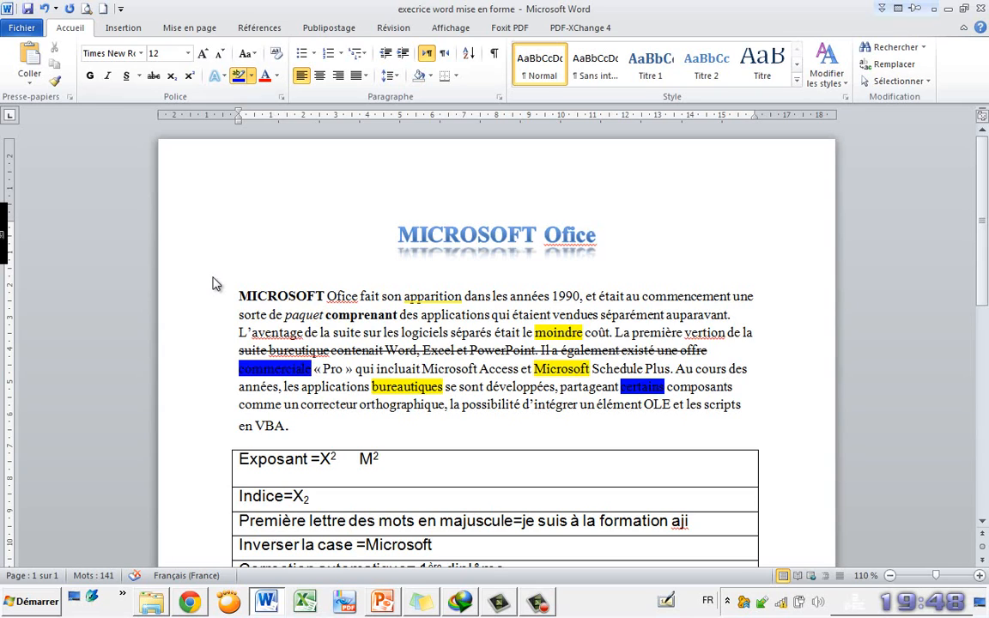
{"action": "left_click", "coordinate": [239, 77]}
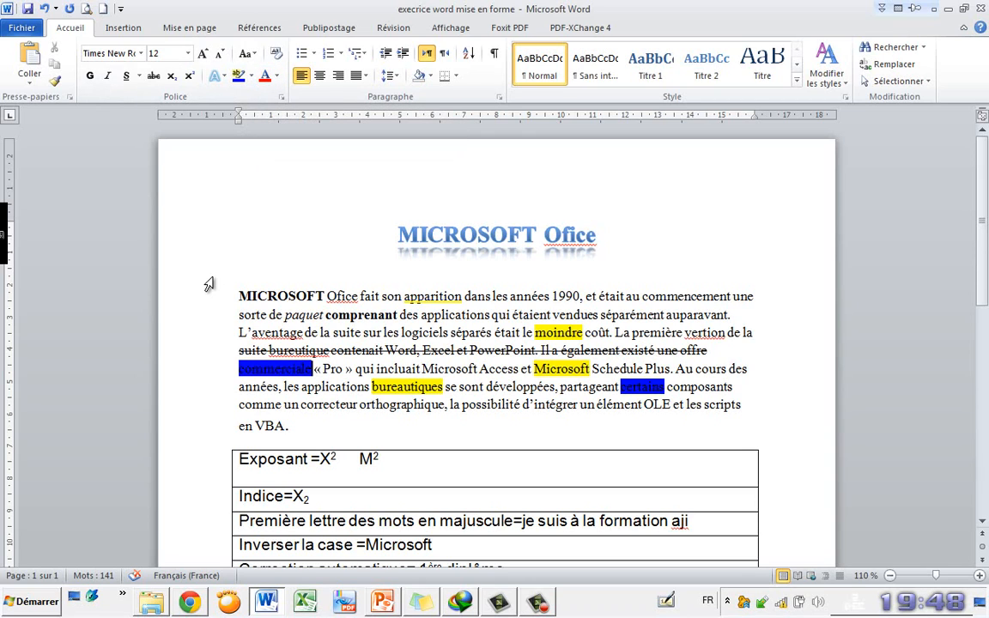
Change the font colour of the whole paragraph below the title to a light purple theme colour
{"action": "double_click", "coordinate": [208, 284]}
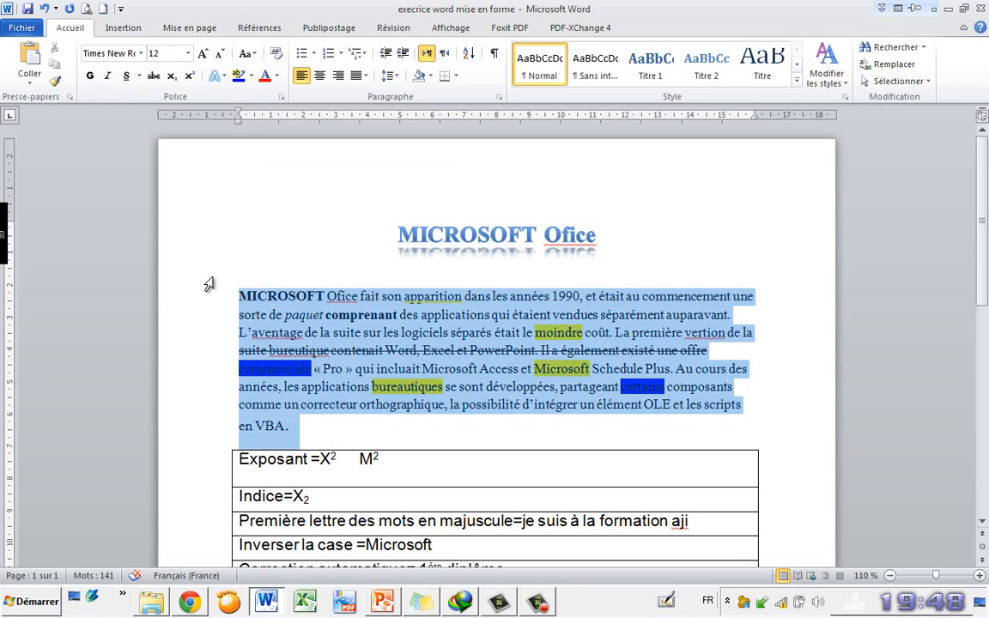
{"action": "left_click", "coordinate": [277, 76]}
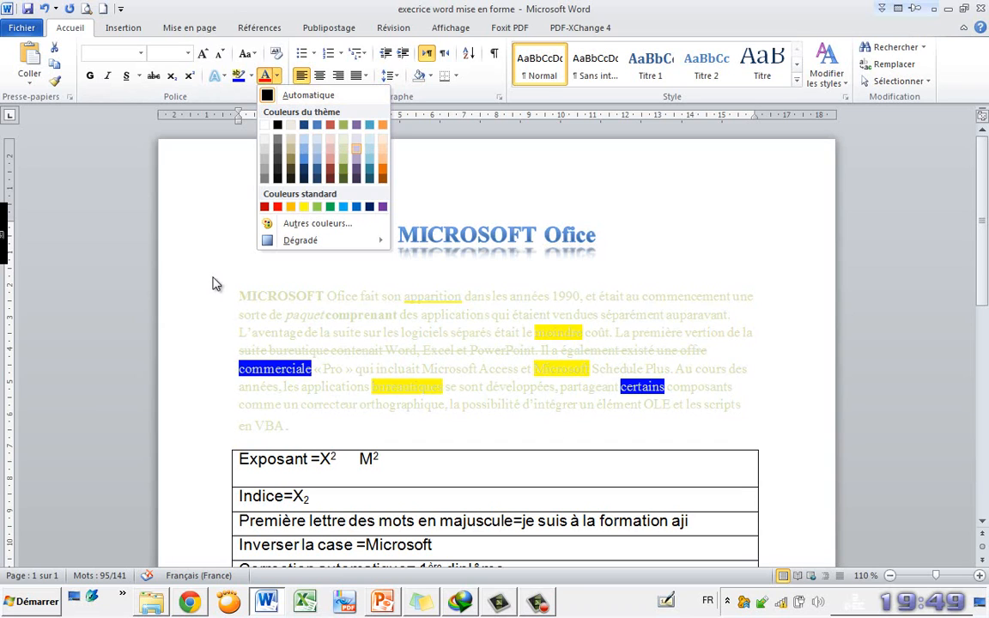
{"action": "key", "text": "Escape"}
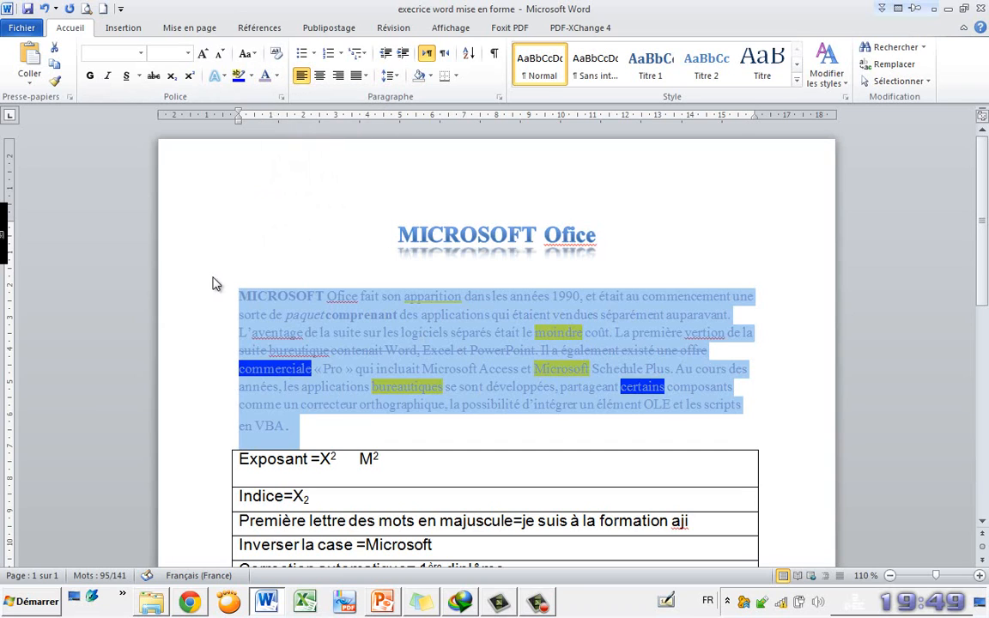
{"action": "left_click", "coordinate": [292, 426]}
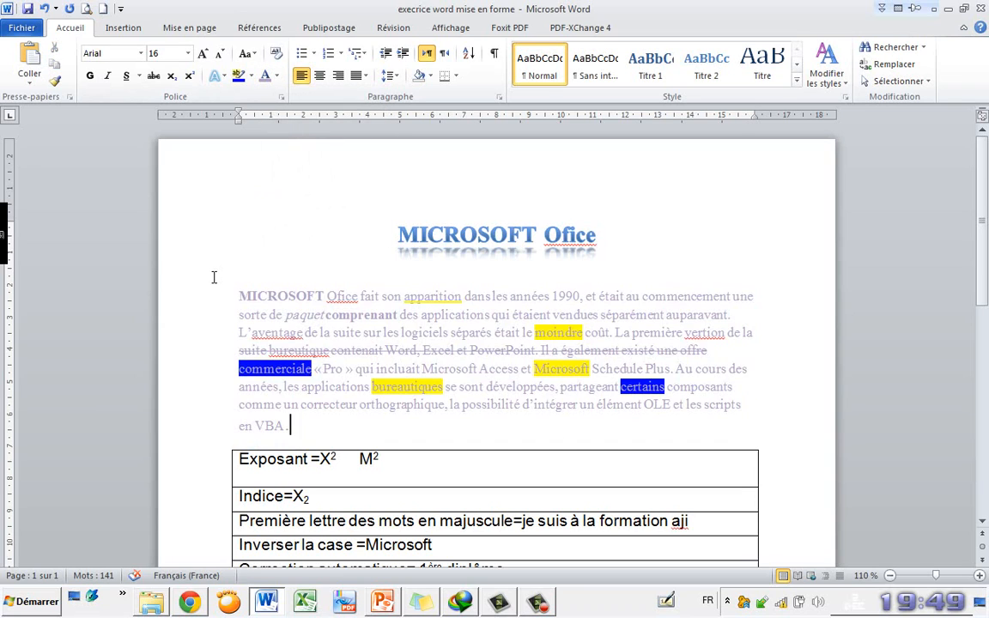
Select the whole paragraph below the title and reapply the light purple theme font colour
{"action": "left_click", "coordinate": [276, 77]}
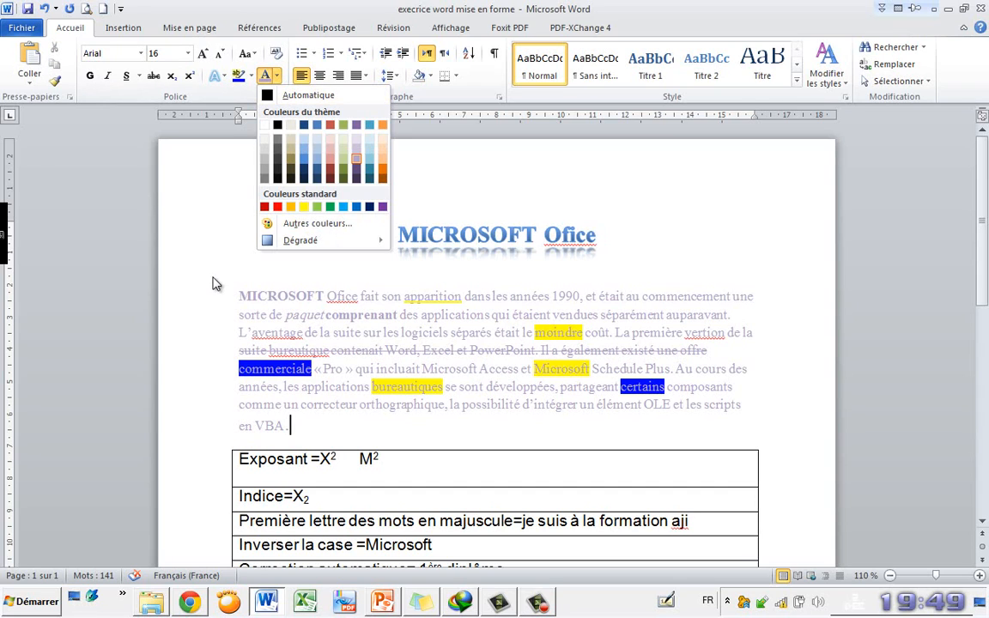
{"action": "left_click", "coordinate": [214, 284]}
{"action": "double_click", "coordinate": [206, 282]}
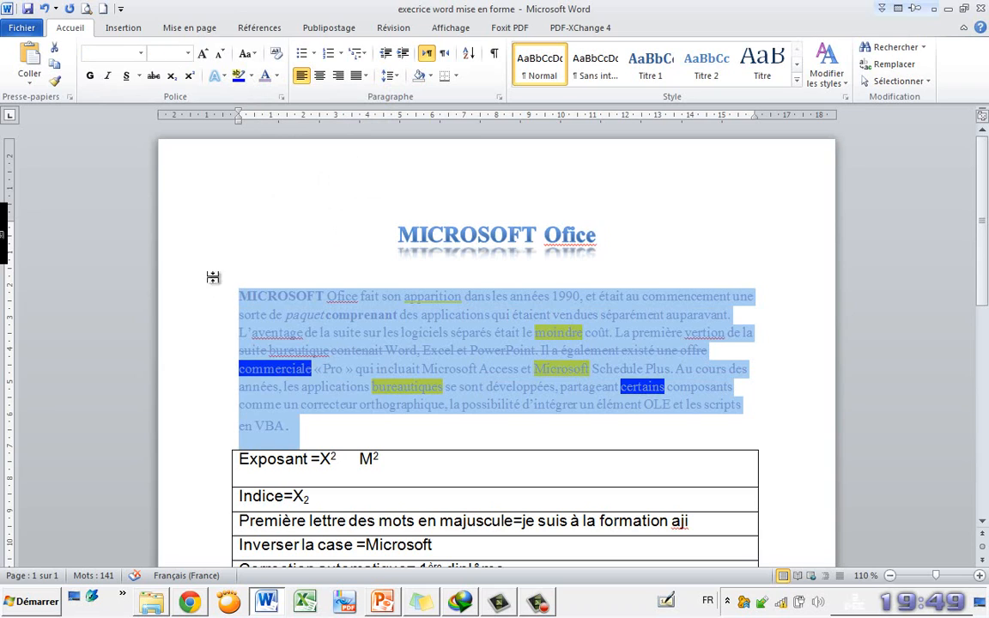
{"action": "left_click", "coordinate": [276, 77]}
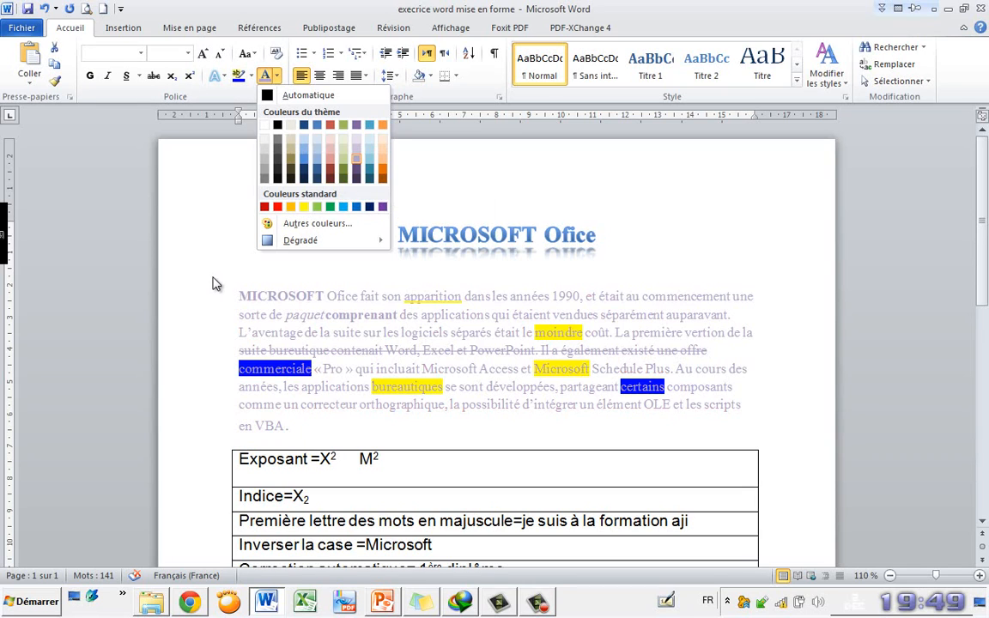
{"action": "left_click", "coordinate": [356, 159]}
{"action": "left_click", "coordinate": [428, 234]}
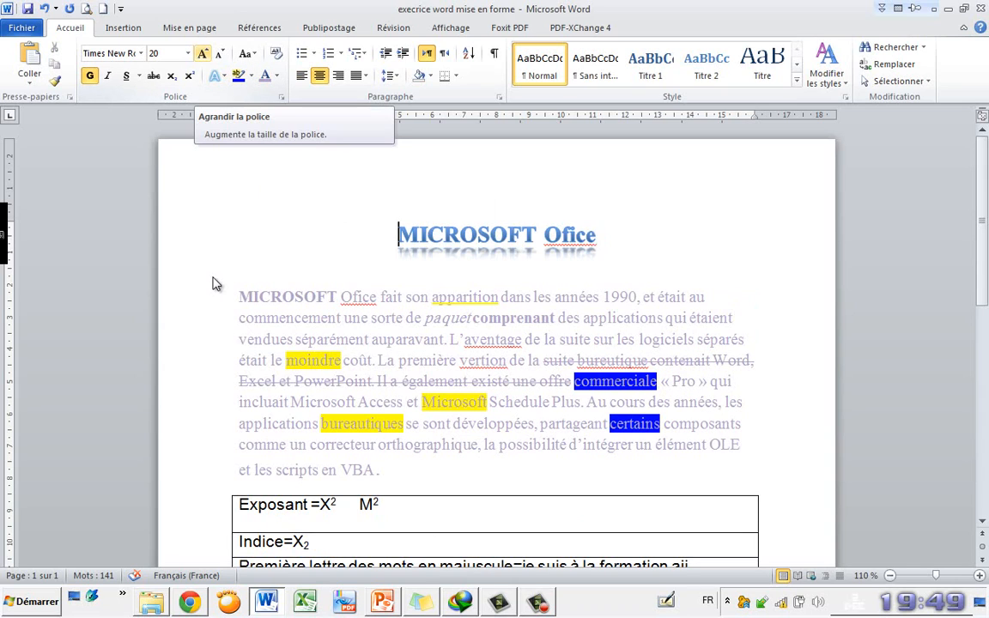
Select the whole paragraph below the title, enlarge its font by one step and reduce it by one step
{"action": "left_click_drag", "start_coordinate": [210, 283], "coordinate": [210, 470]}
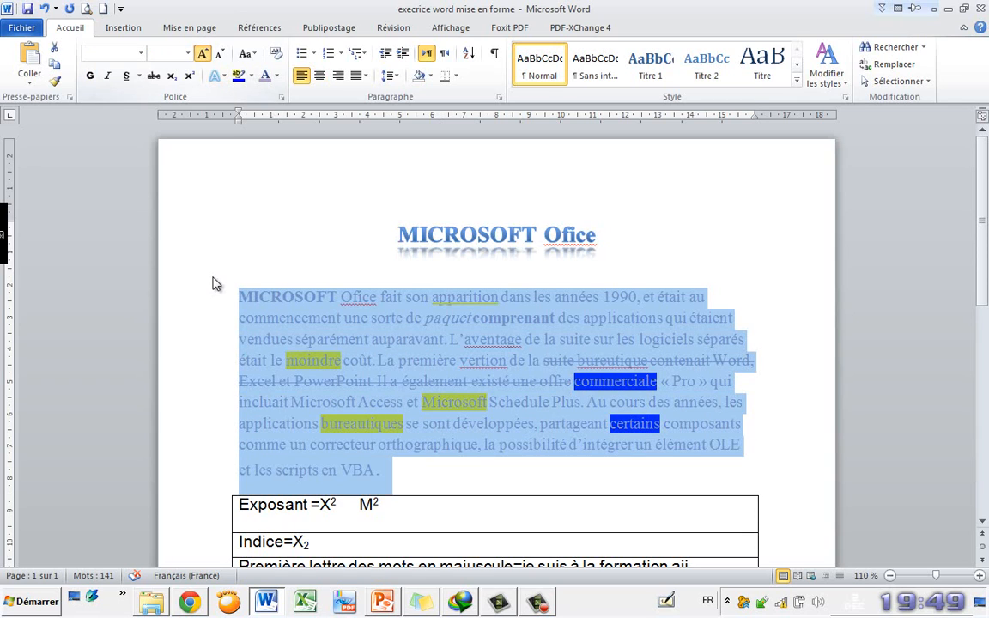
{"action": "key", "text": "ctrl+shift+greater"}
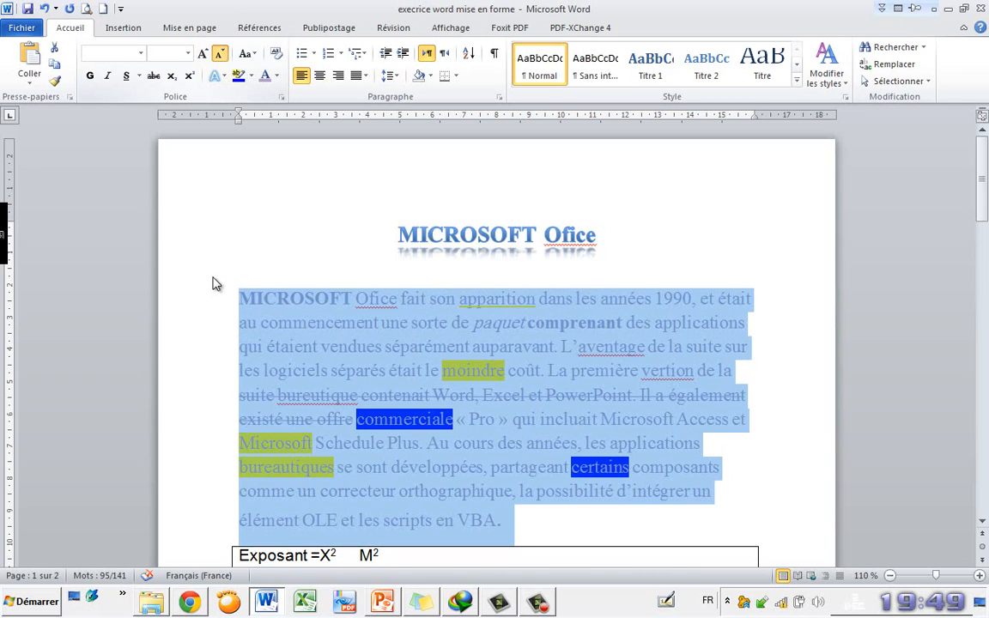
{"action": "key", "text": "ctrl+shift+less"}
Set the font size of the selected paragraph to 14
{"action": "left_click", "coordinate": [188, 53]}
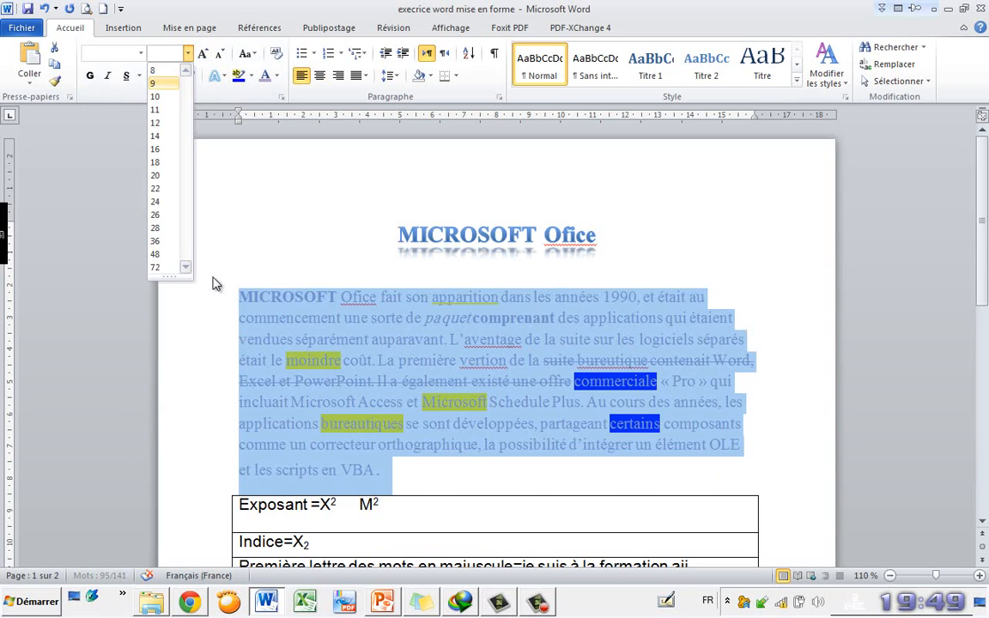
{"action": "key", "text": "Down"}
{"action": "key", "text": "Down"}
{"action": "key", "text": "Down"}
{"action": "key", "text": "Down"}
{"action": "key", "text": "Down"}
{"action": "key", "text": "Down"}
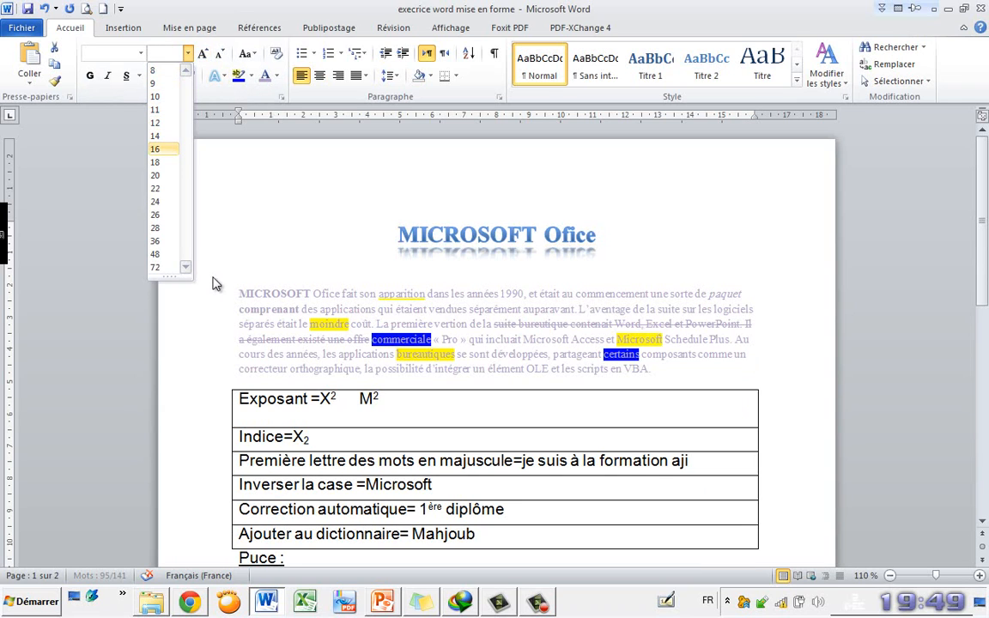
{"action": "key", "text": "Up"}
{"action": "key", "text": "Up"}
{"action": "key", "text": "Up"}
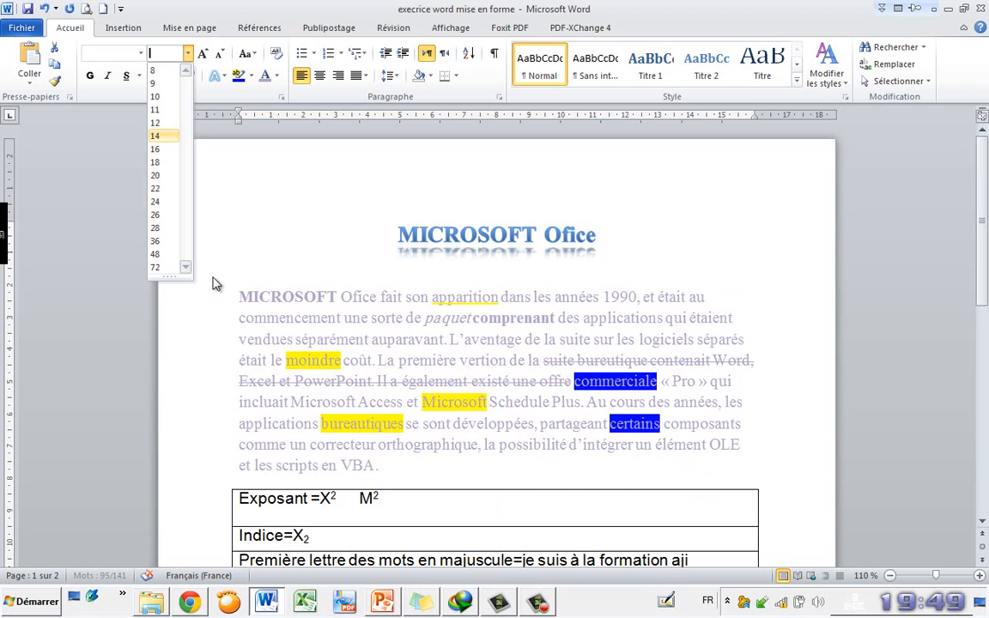
{"action": "key", "text": "Return"}
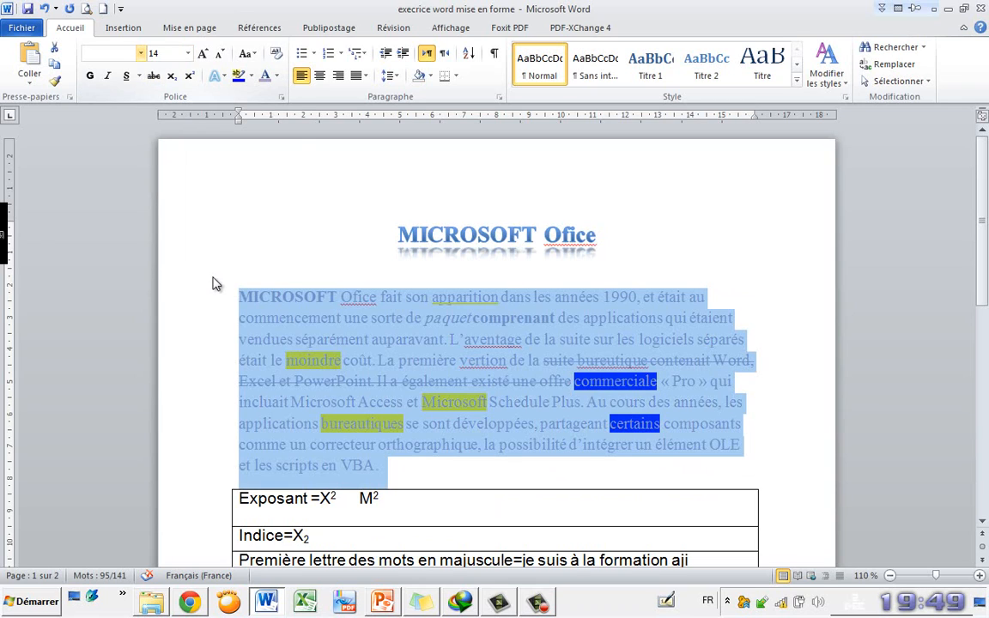
Preview several fonts on the selected paragraph and apply the theme body font Calibri
{"action": "key", "text": "Down"}
{"action": "key", "text": "Down"}
{"action": "key", "text": "Down"}
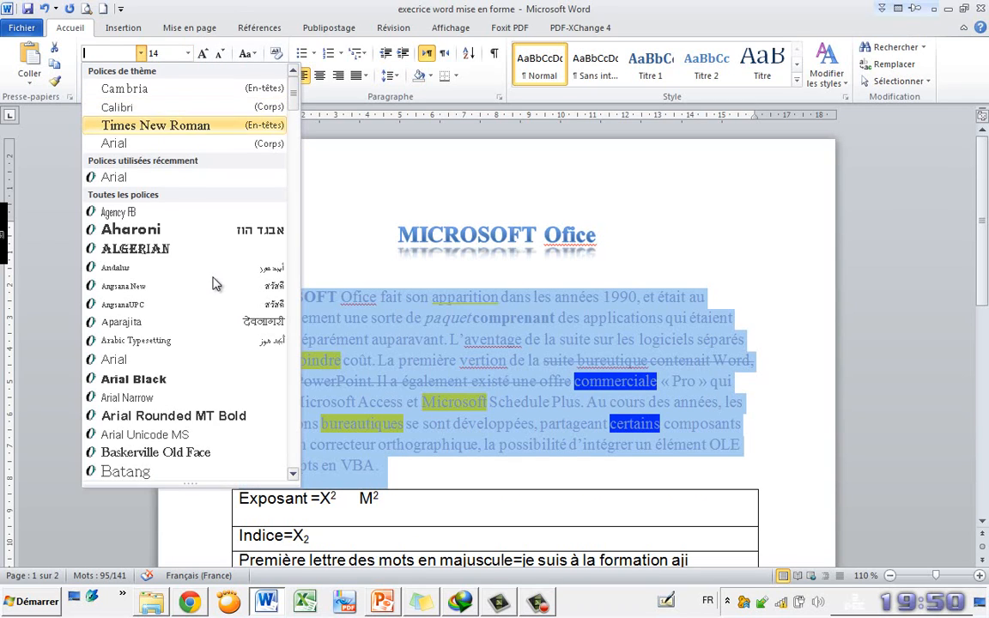
{"action": "key", "text": "Down"}
{"action": "key", "text": "Up"}
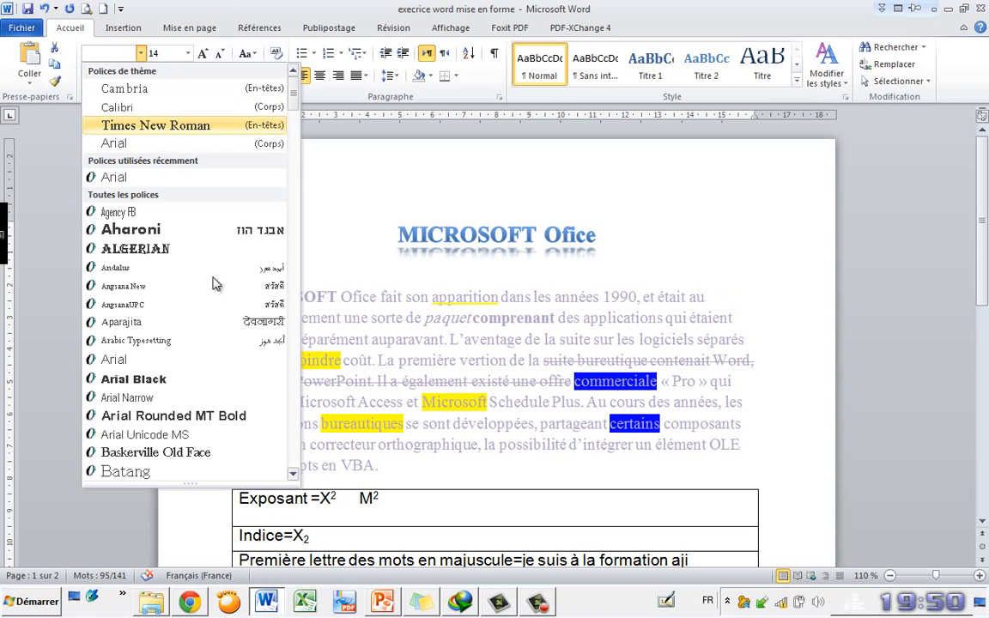
{"action": "key", "text": "Down"}
{"action": "key", "text": "Down"}
{"action": "key", "text": "Down"}
{"action": "key", "text": "Down"}
{"action": "key", "text": "Down"}
{"action": "key", "text": "Down"}
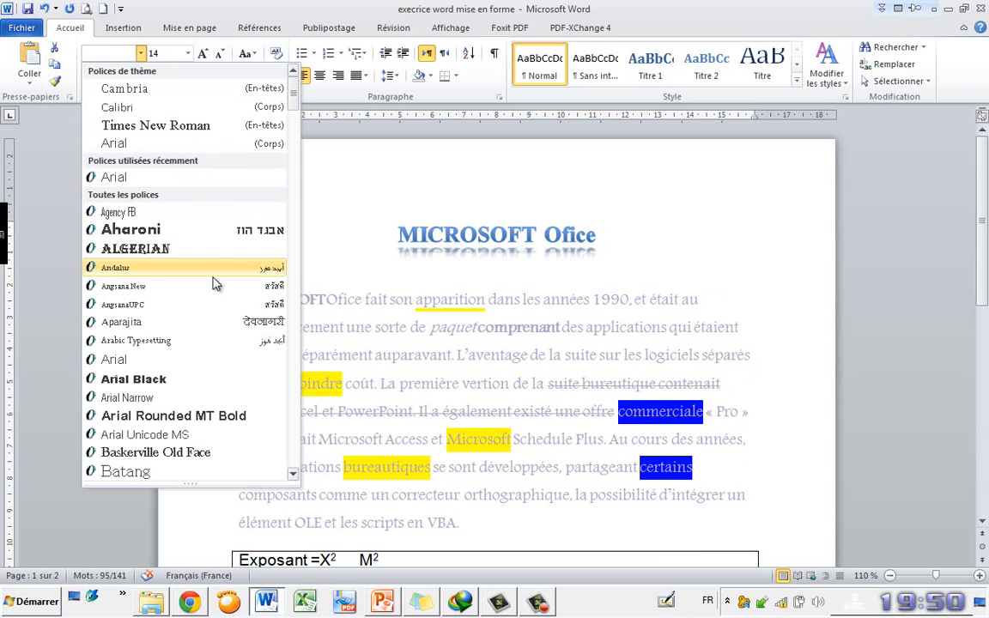
{"action": "key", "text": "Up"}
{"action": "key", "text": "Up"}
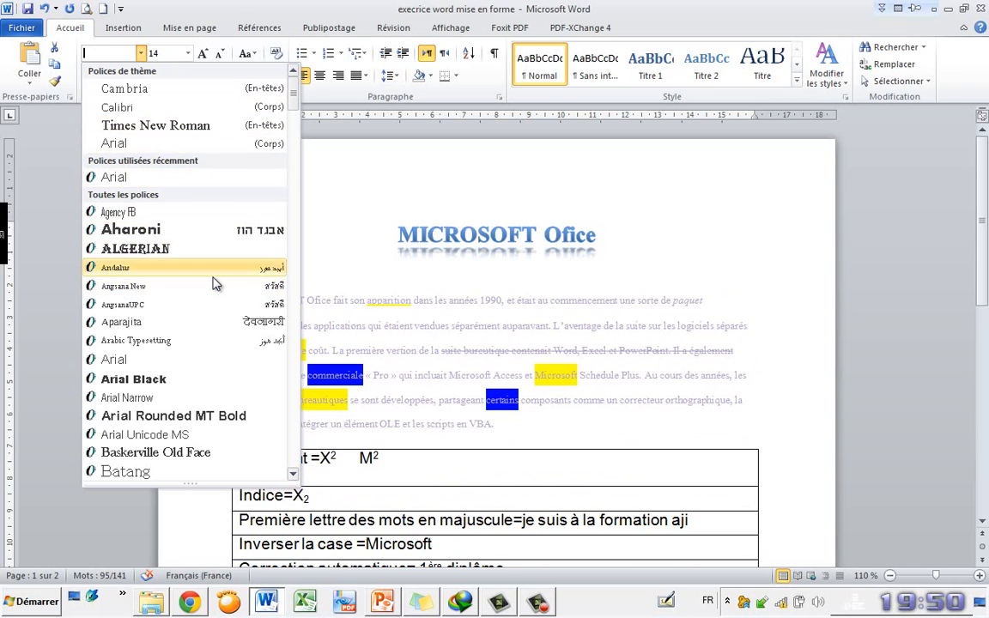
{"action": "key", "text": "Up"}
{"action": "key", "text": "Up"}
{"action": "key", "text": "Up"}
{"action": "key", "text": "Up"}
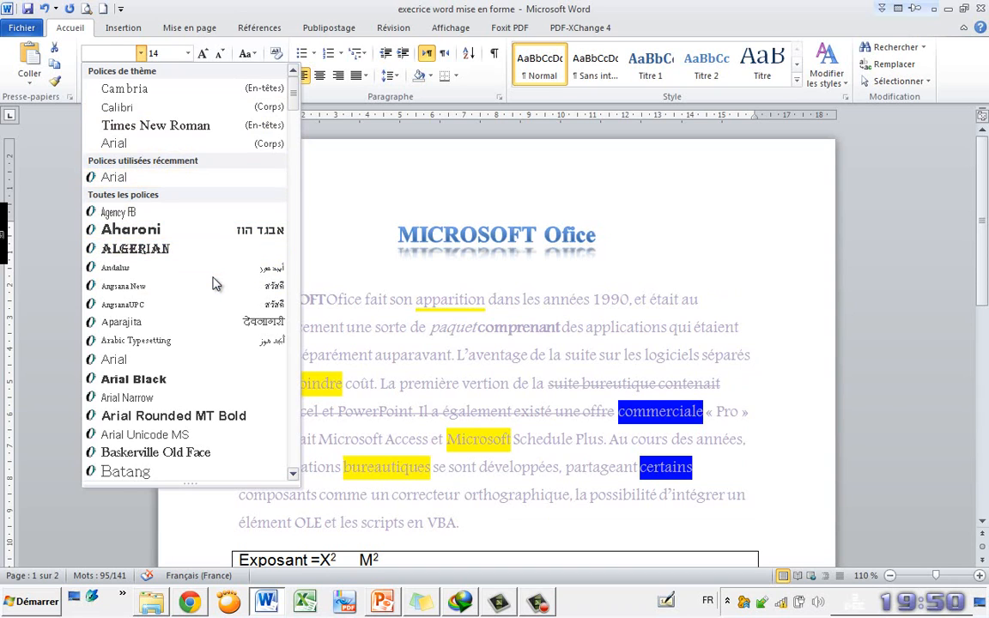
{"action": "key", "text": "Up"}
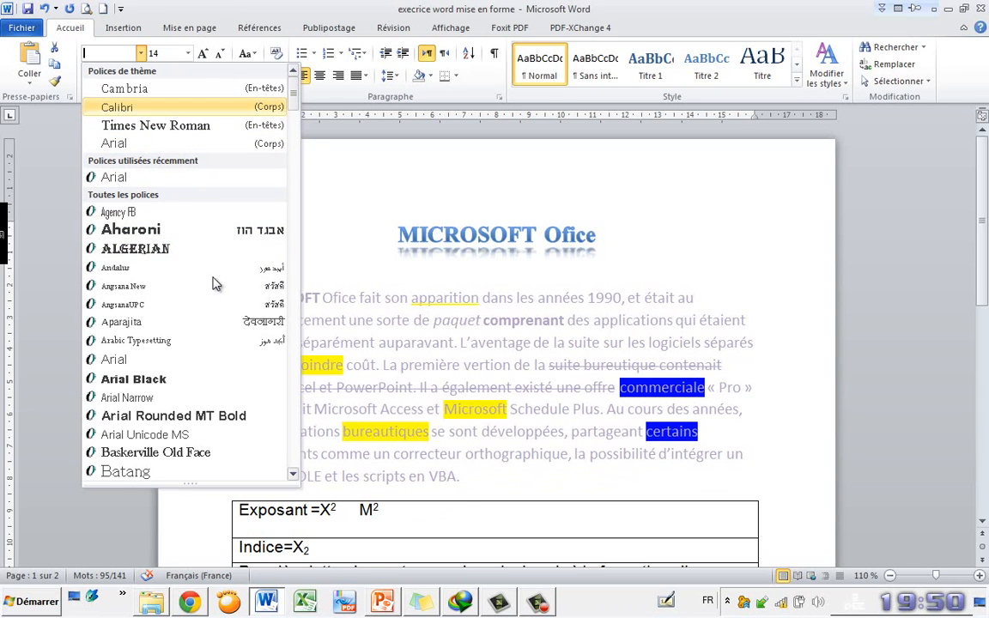
{"action": "key", "text": "Return"}
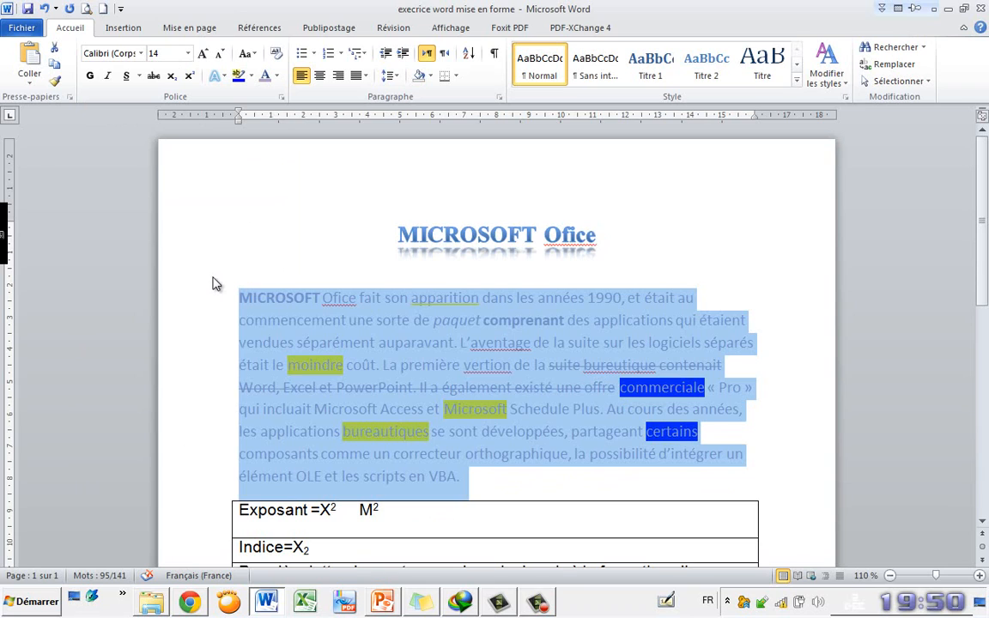
Enter the test line "ttttttt" below the paragraph and start a new line to trigger automatic capitalisation
{"action": "left_click", "coordinate": [420, 298]}
{"action": "scroll", "coordinate": [213, 277], "scroll_direction": "down", "scroll_amount": 1}
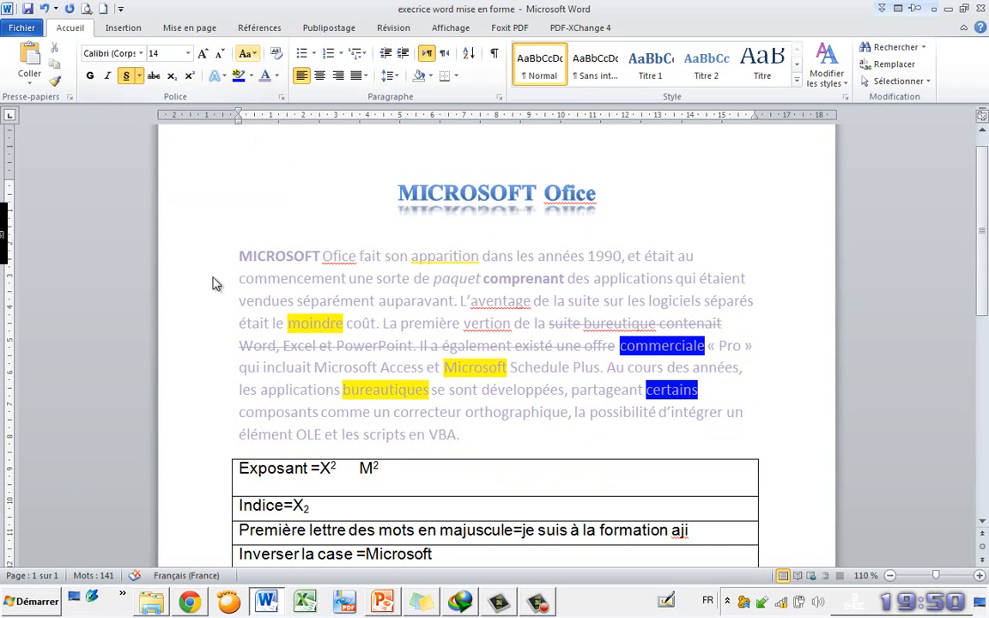
{"action": "left_click", "coordinate": [247, 53]}
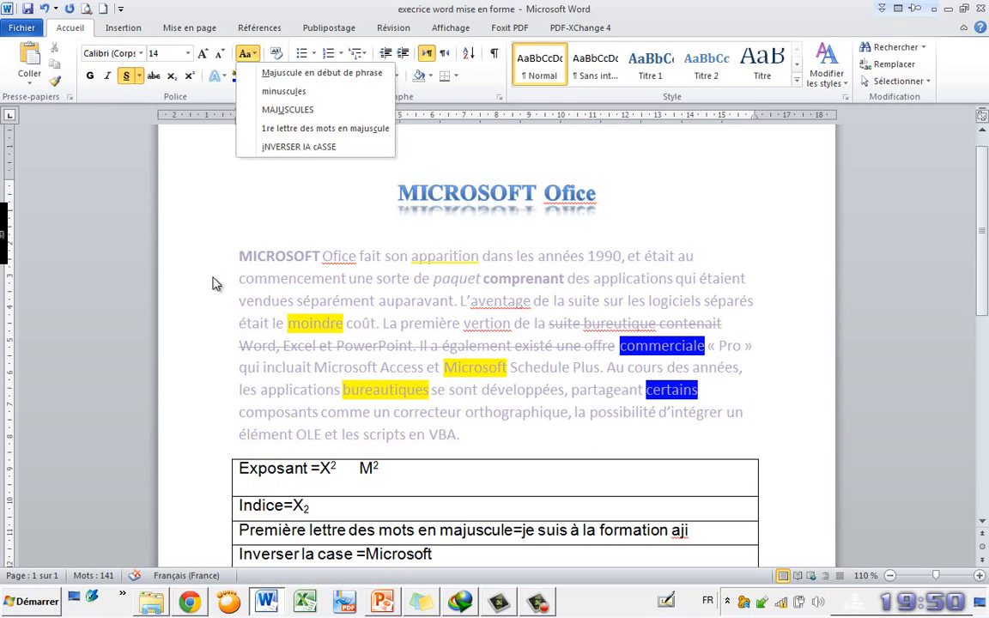
{"action": "left_click", "coordinate": [461, 435]}
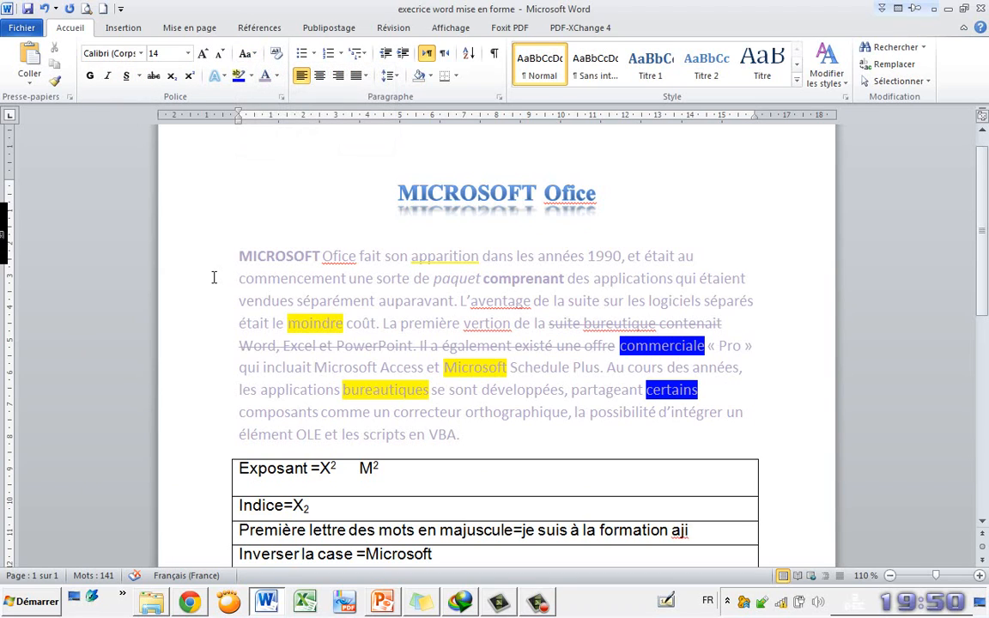
{"action": "key", "text": "Return"}
{"action": "type", "text": "ttttttt"}
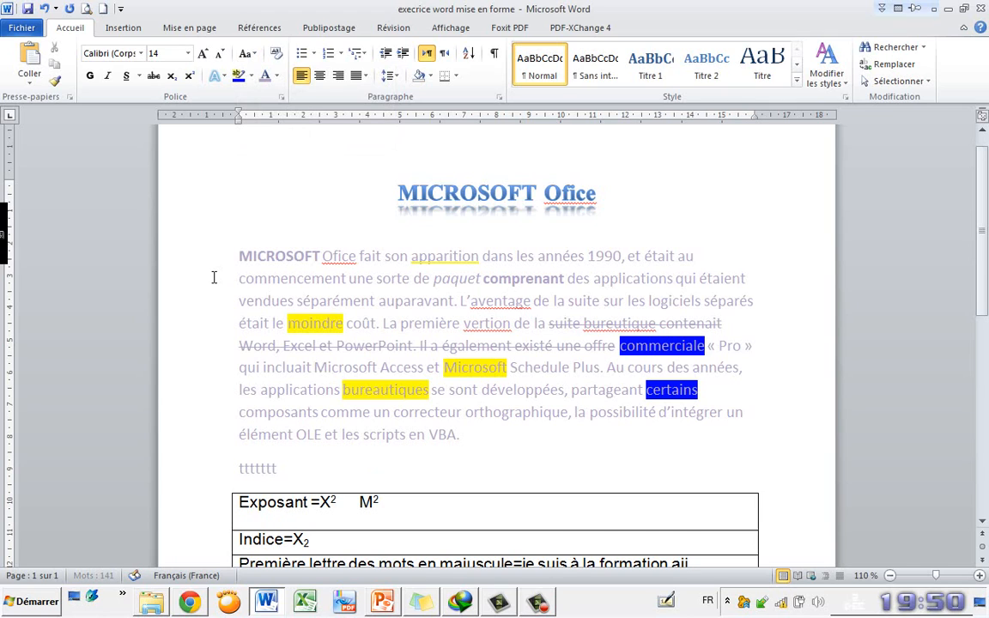
{"action": "key", "text": "Return"}
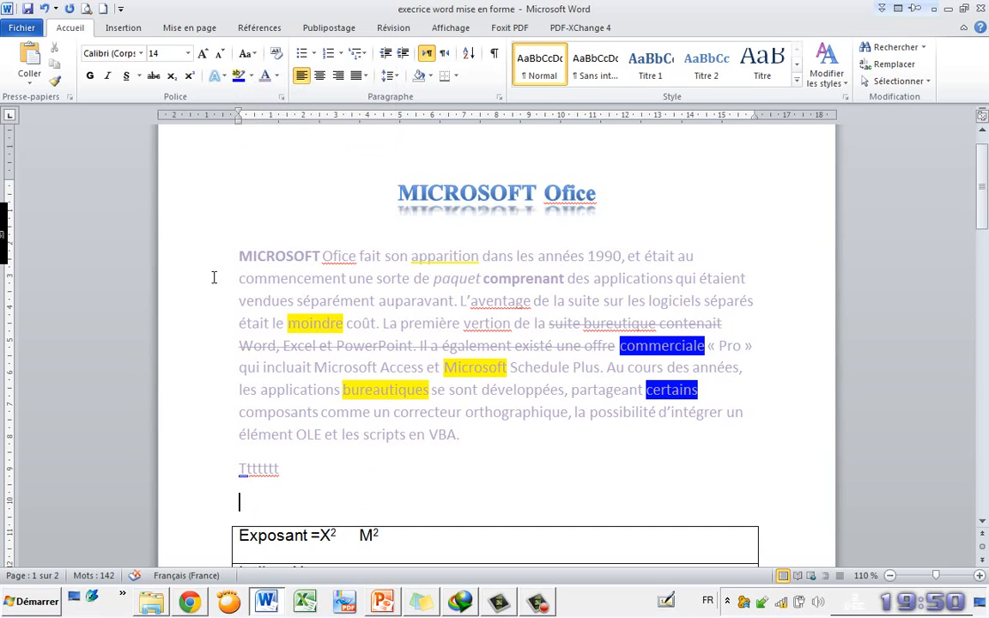
Undo the test line and the paragraph's Calibri font change
{"action": "left_click", "coordinate": [248, 54]}
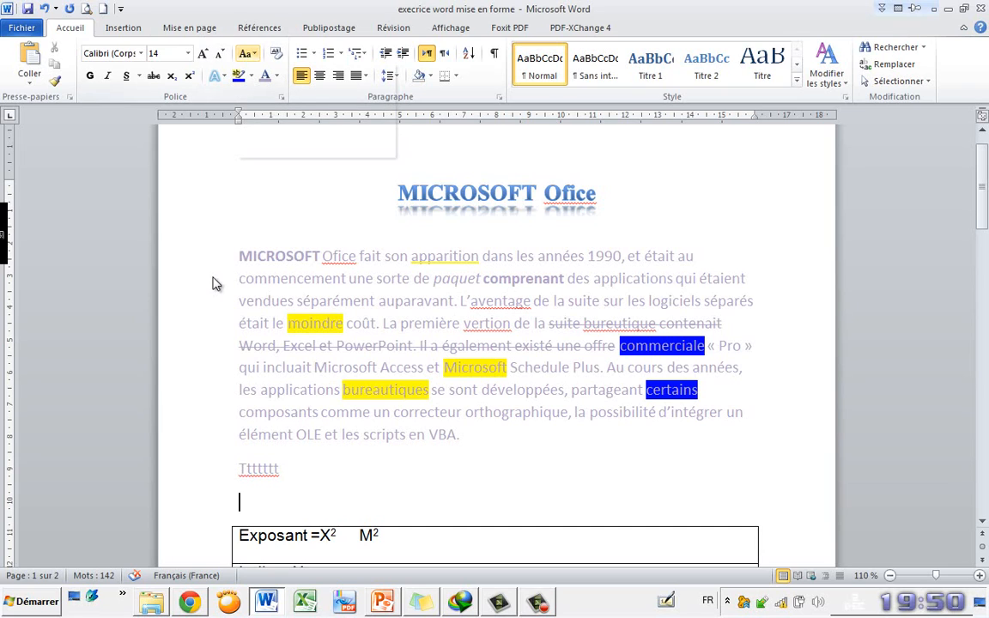
{"action": "left_click", "coordinate": [248, 53]}
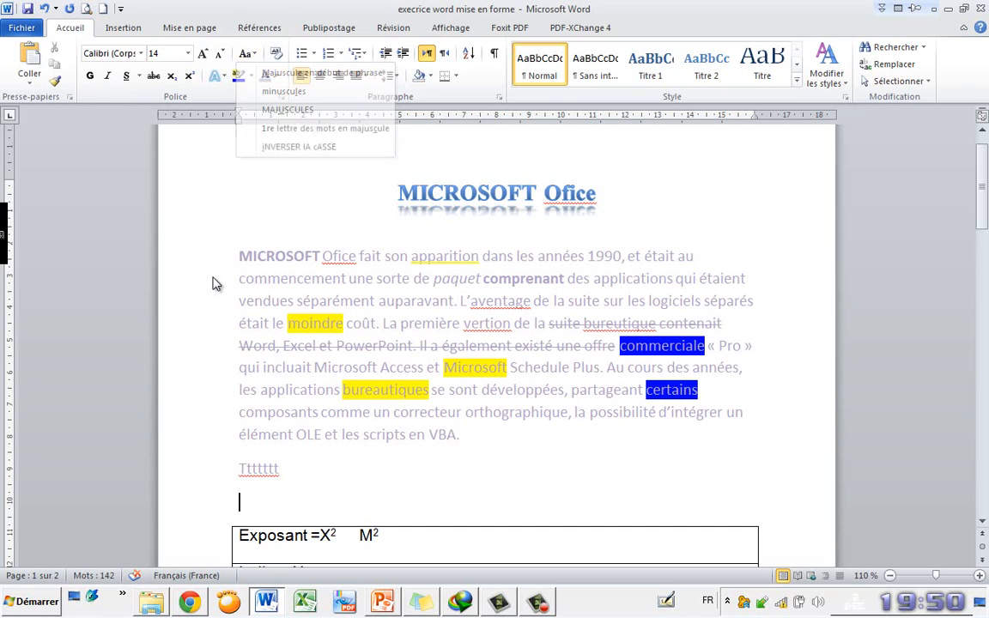
{"action": "left_click", "coordinate": [45, 8]}
{"action": "left_click", "coordinate": [45, 8]}
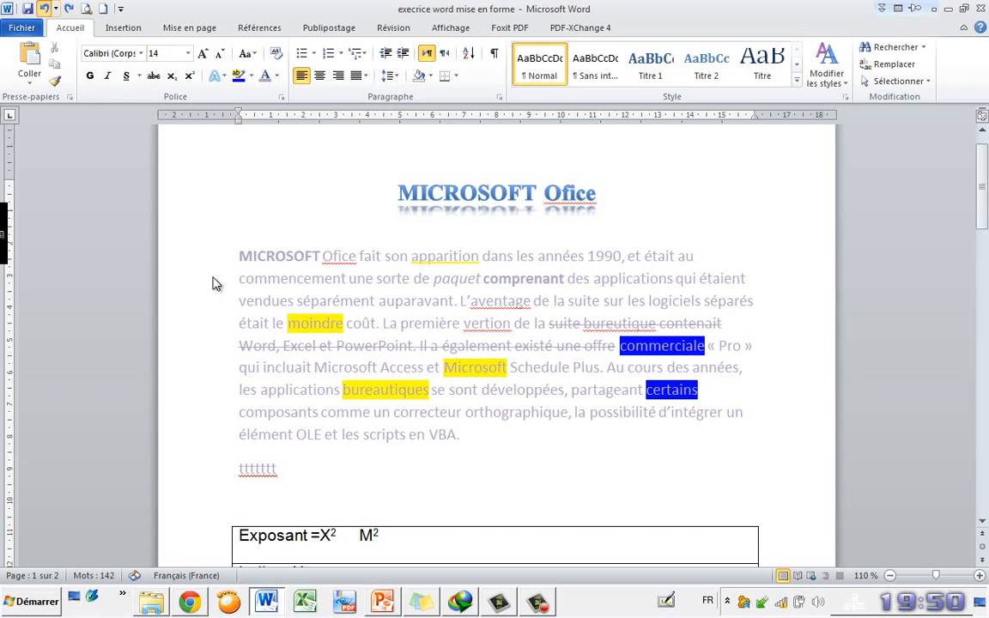
{"action": "left_click", "coordinate": [44, 9]}
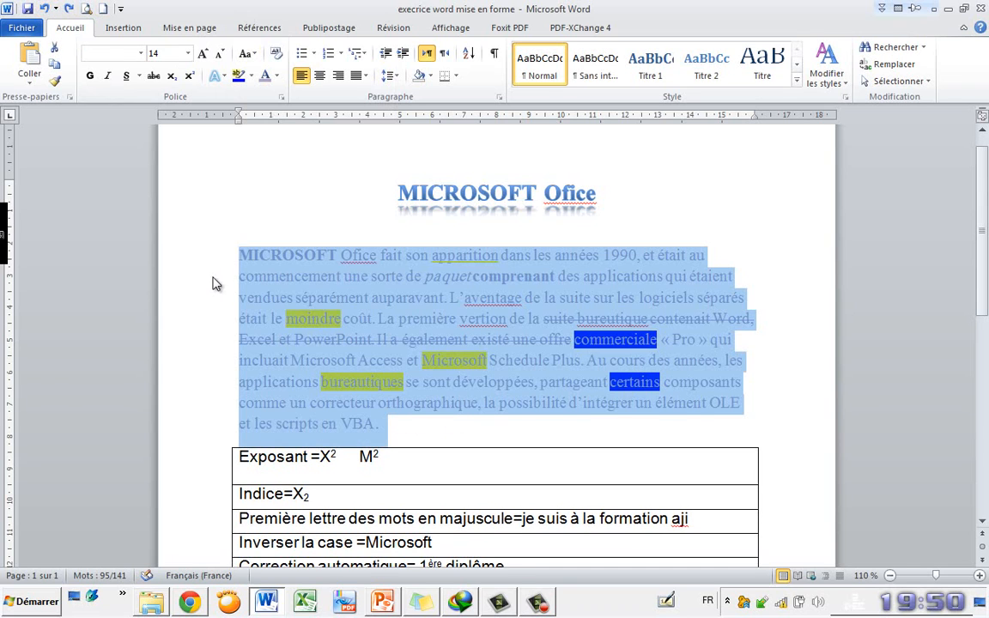
Select the whole paragraph below the title and change its case to MAJUSCULES
{"action": "left_click", "coordinate": [448, 339]}
{"action": "left_click", "coordinate": [248, 53]}
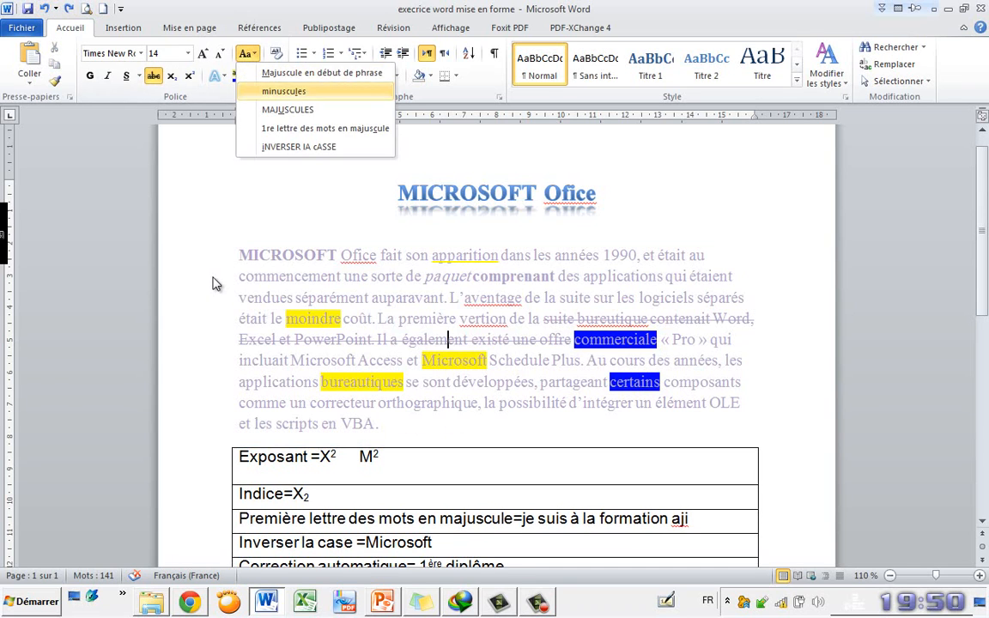
{"action": "left_click", "coordinate": [213, 278]}
{"action": "left_click", "coordinate": [212, 257]}
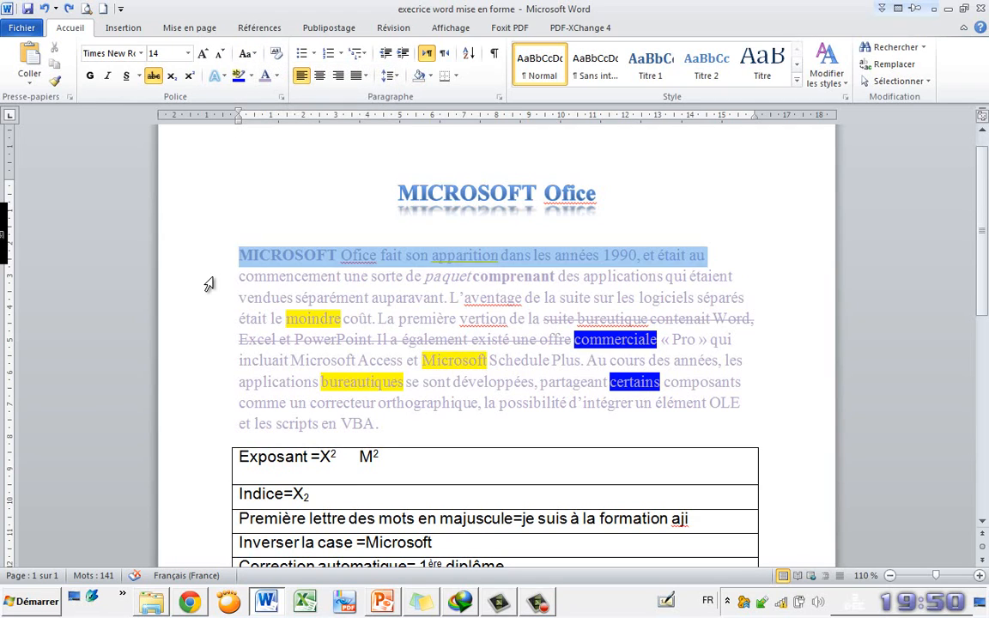
{"action": "double_click", "coordinate": [209, 284]}
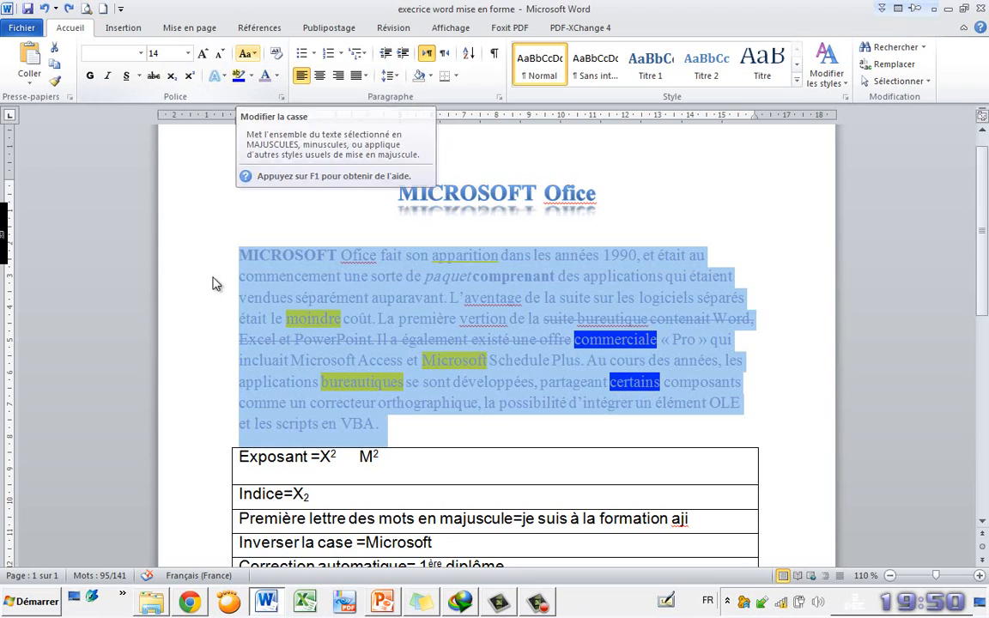
{"action": "left_click", "coordinate": [246, 53]}
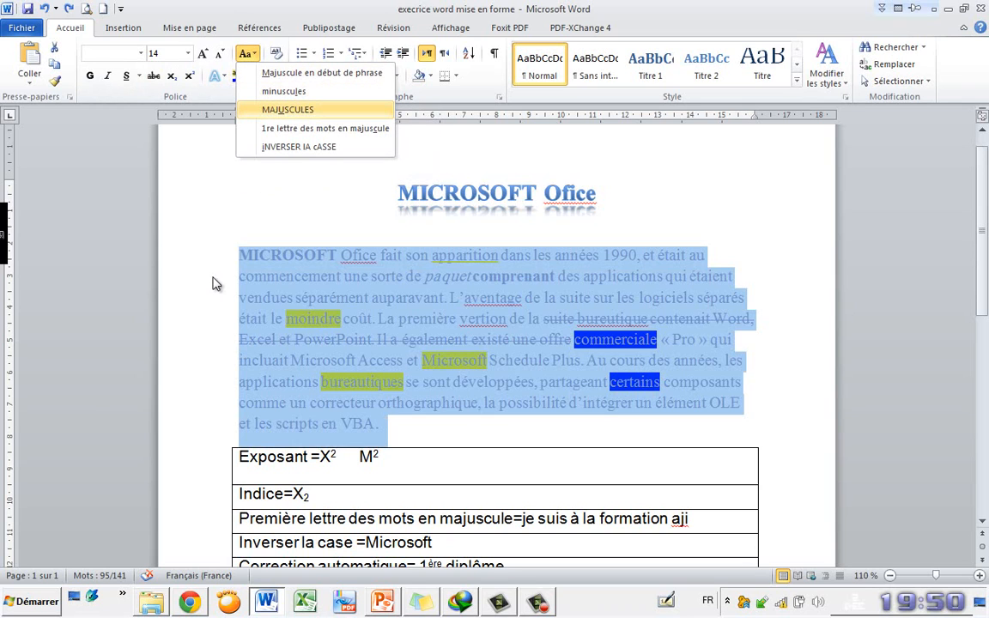
{"action": "key", "text": "Return"}
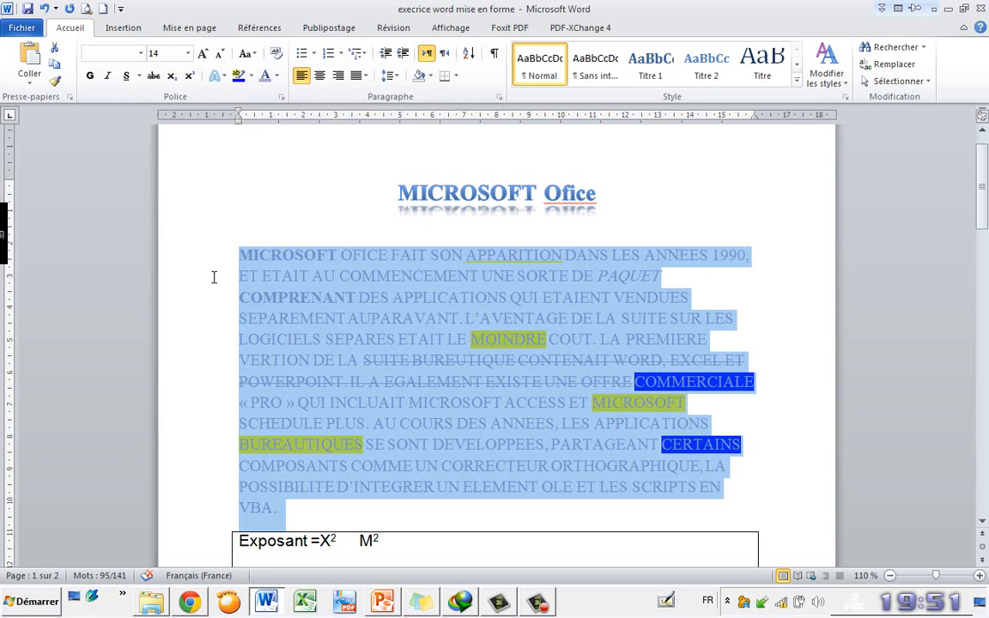
Change the case of the whole paragraph to minuscules
{"action": "left_click", "coordinate": [249, 54]}
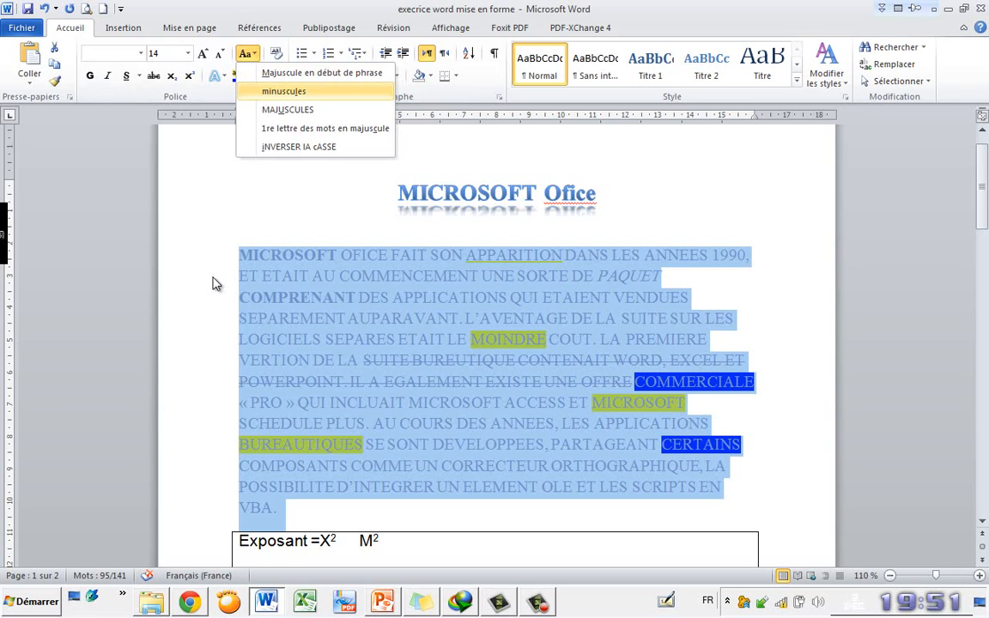
{"action": "left_click", "coordinate": [283, 91]}
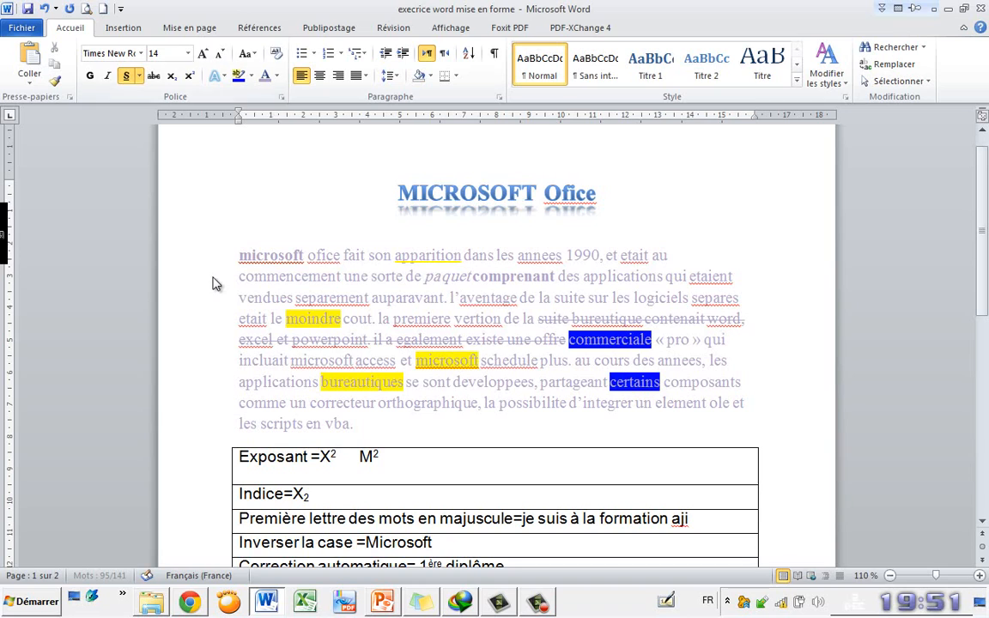
{"action": "left_click", "coordinate": [248, 53]}
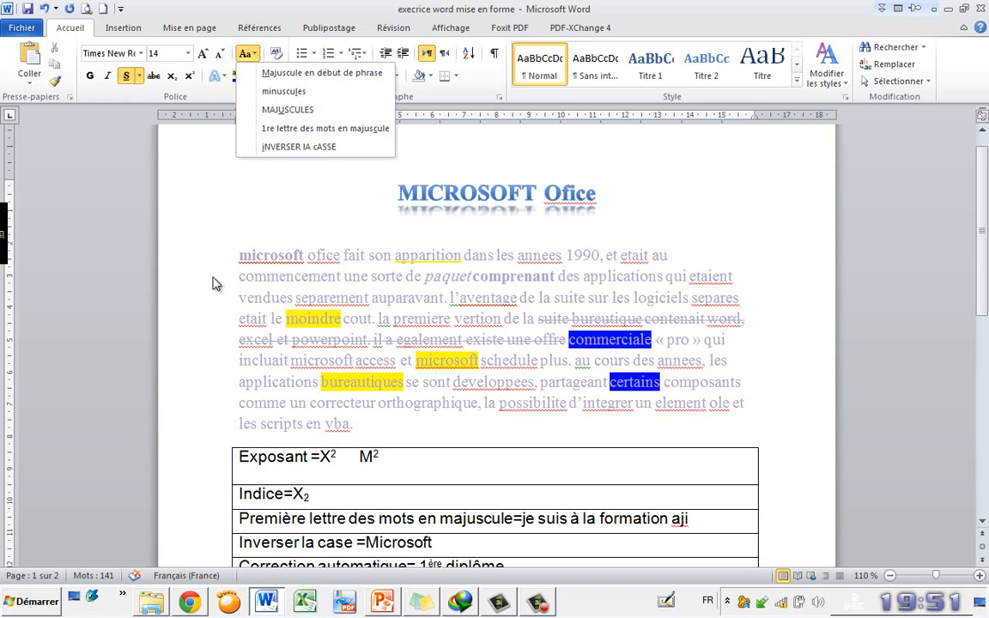
{"action": "left_click", "coordinate": [214, 278]}
{"action": "scroll", "coordinate": [213, 277], "scroll_direction": "down", "scroll_amount": 2}
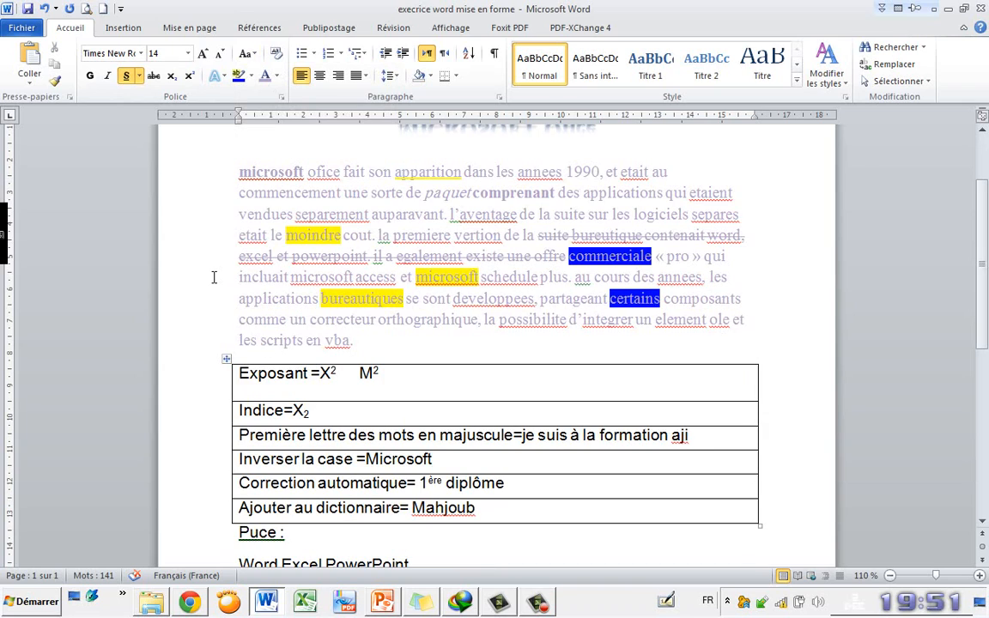
Capitalise the first letter of each word in "je suis à la formation aji" in the table
{"action": "left_click_drag", "start_coordinate": [689, 435], "coordinate": [523, 435]}
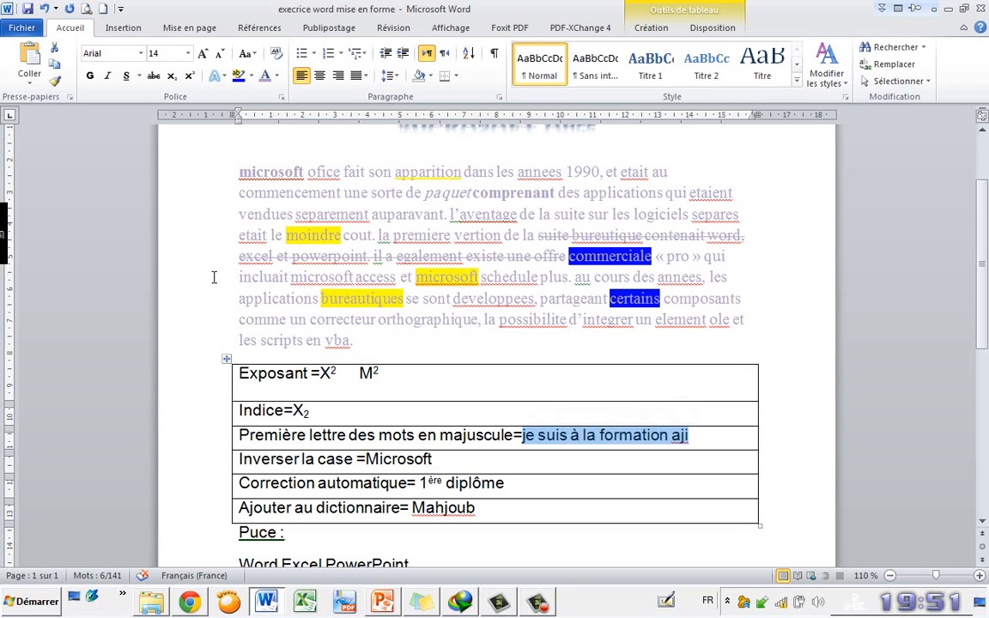
{"action": "left_click", "coordinate": [245, 53]}
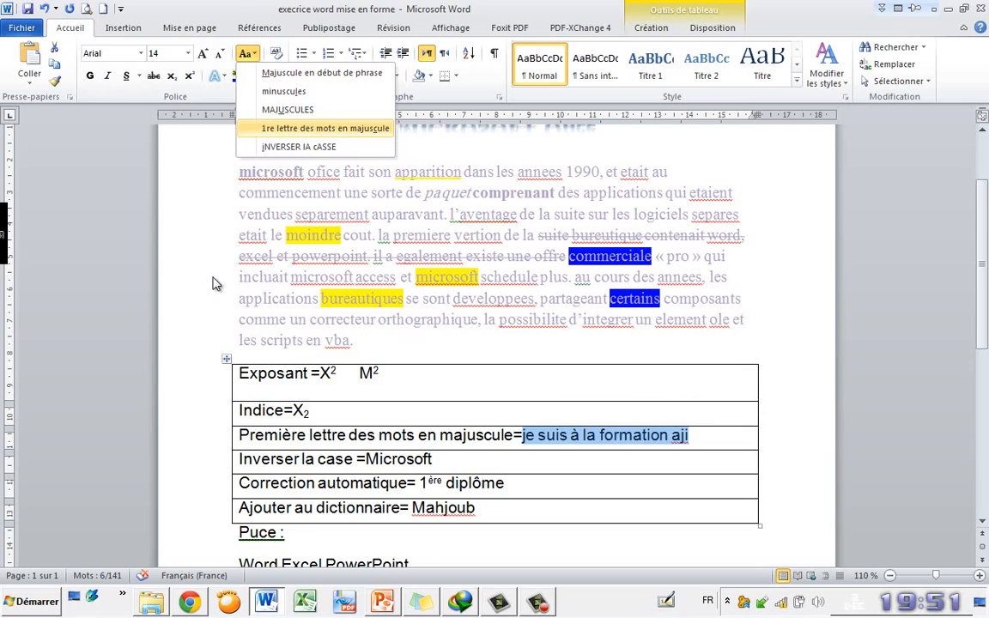
{"action": "key", "text": "Return"}
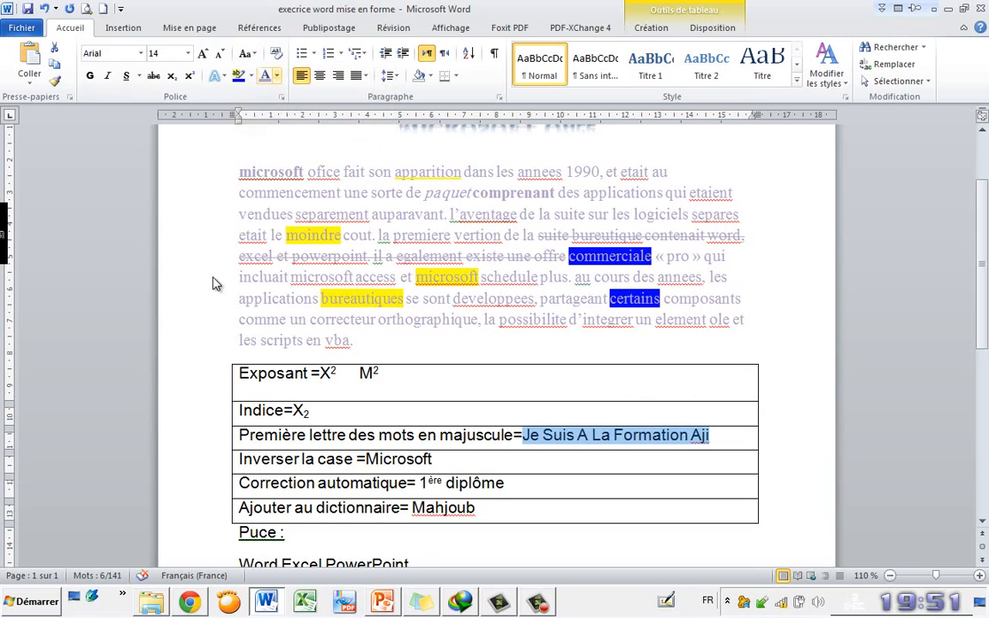
Invert the case of the word "Microsoft" in the table's "Inverser la case" row
{"action": "left_click", "coordinate": [247, 53]}
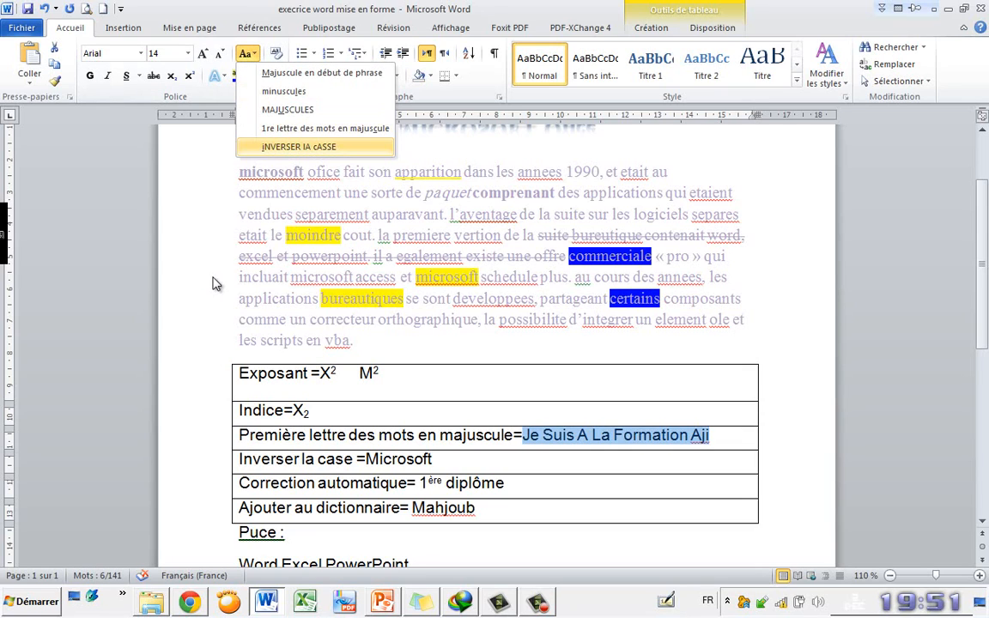
{"action": "left_click", "coordinate": [408, 460]}
{"action": "left_click", "coordinate": [408, 459]}
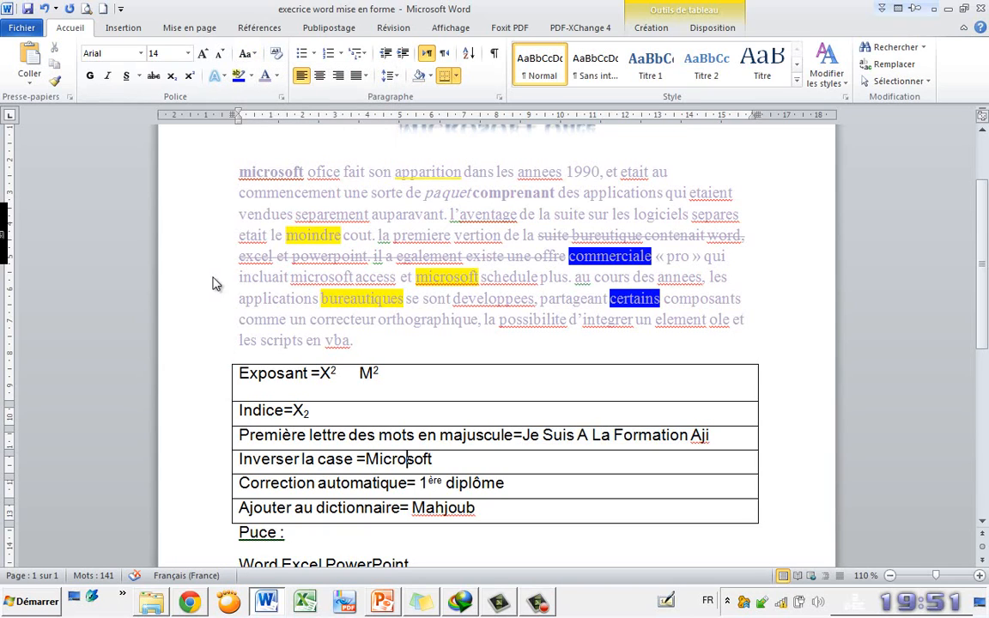
{"action": "left_click", "coordinate": [247, 54]}
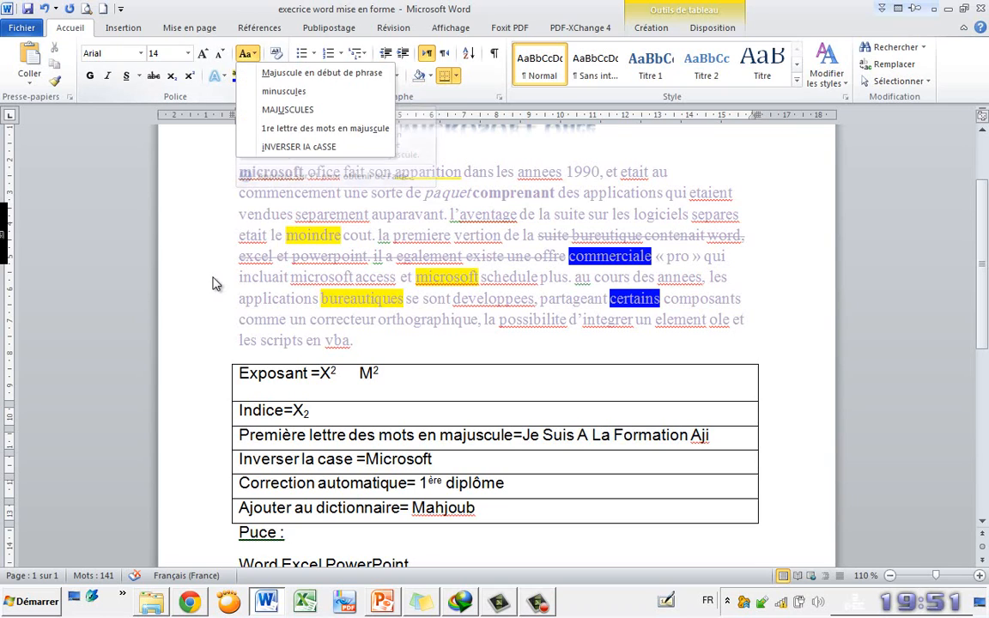
{"action": "left_click", "coordinate": [299, 147]}
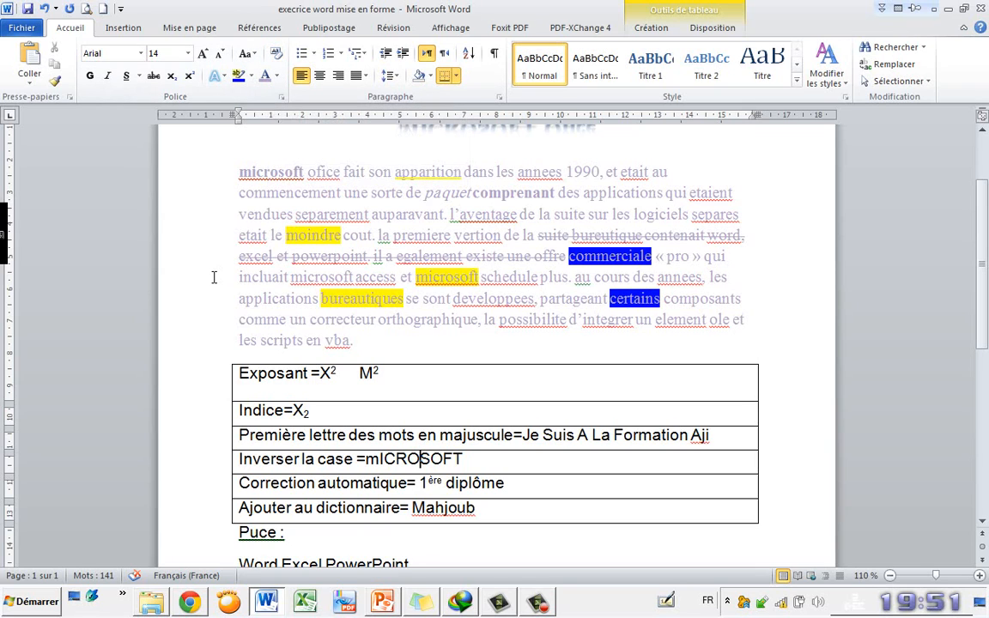
Clear all formatting from the paragraph below the title and remove its highlighting with Aucune couleur
{"action": "double_click", "coordinate": [209, 283]}
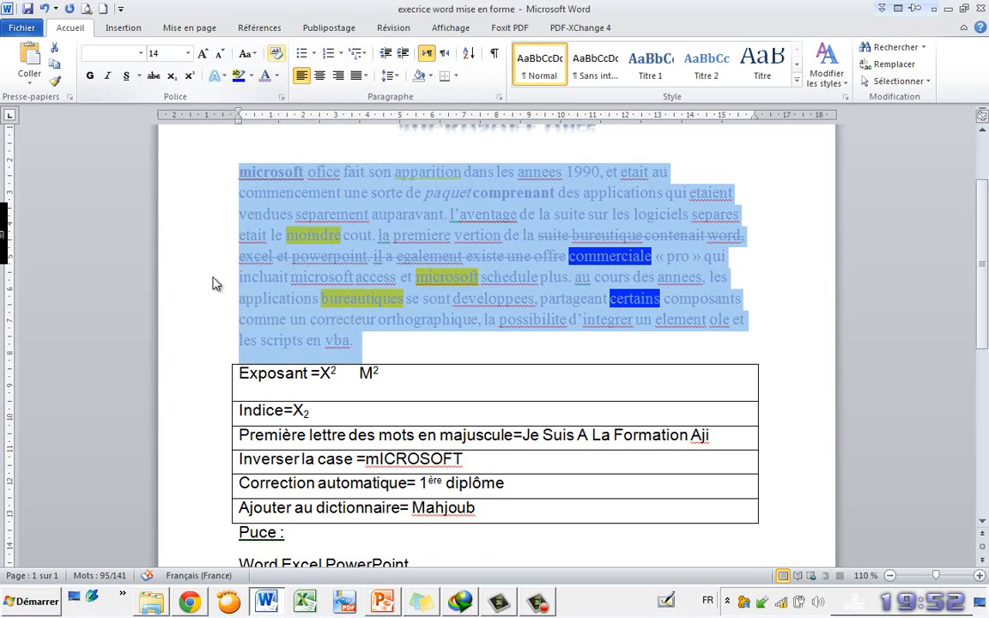
{"action": "left_click", "coordinate": [276, 53]}
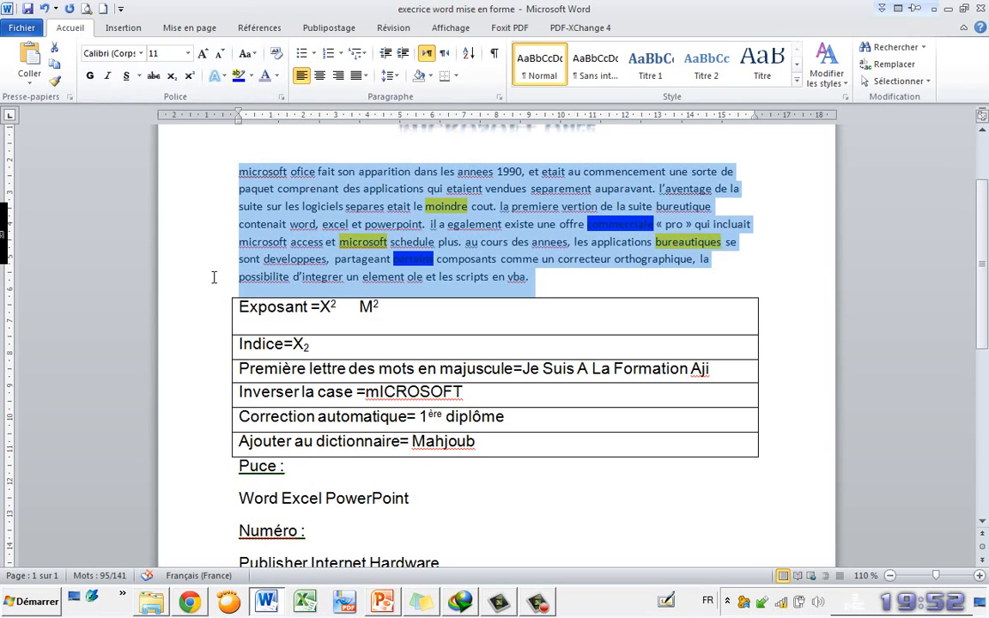
{"action": "left_click", "coordinate": [252, 75]}
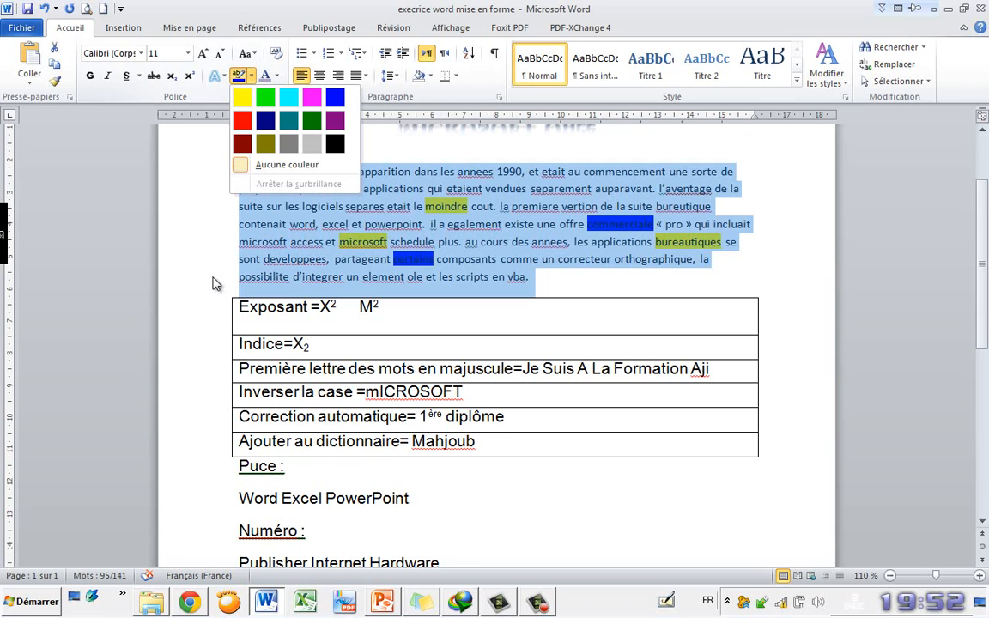
{"action": "left_click", "coordinate": [266, 97]}
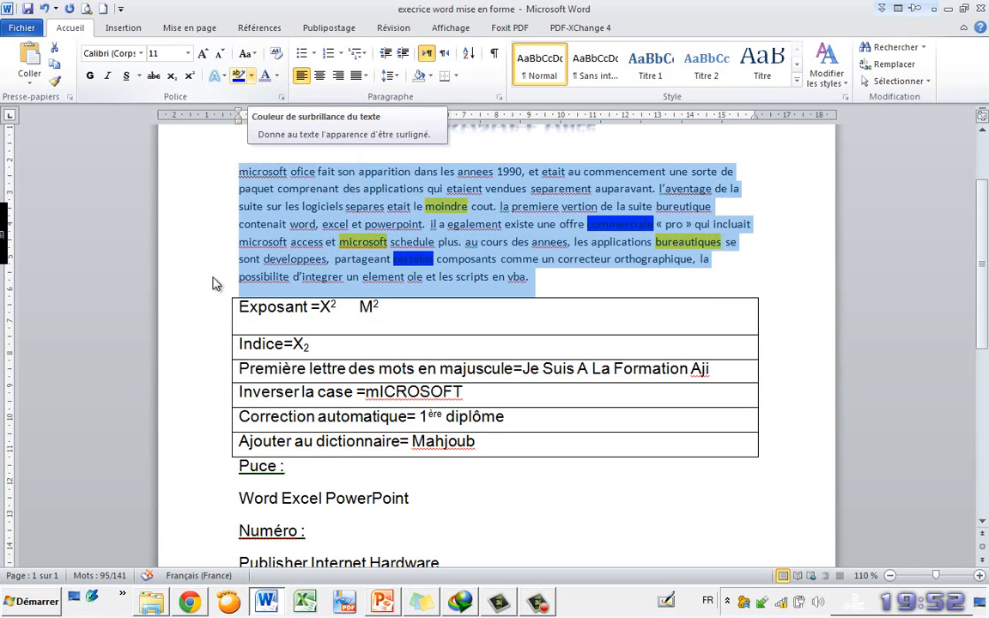
{"action": "left_click", "coordinate": [251, 76]}
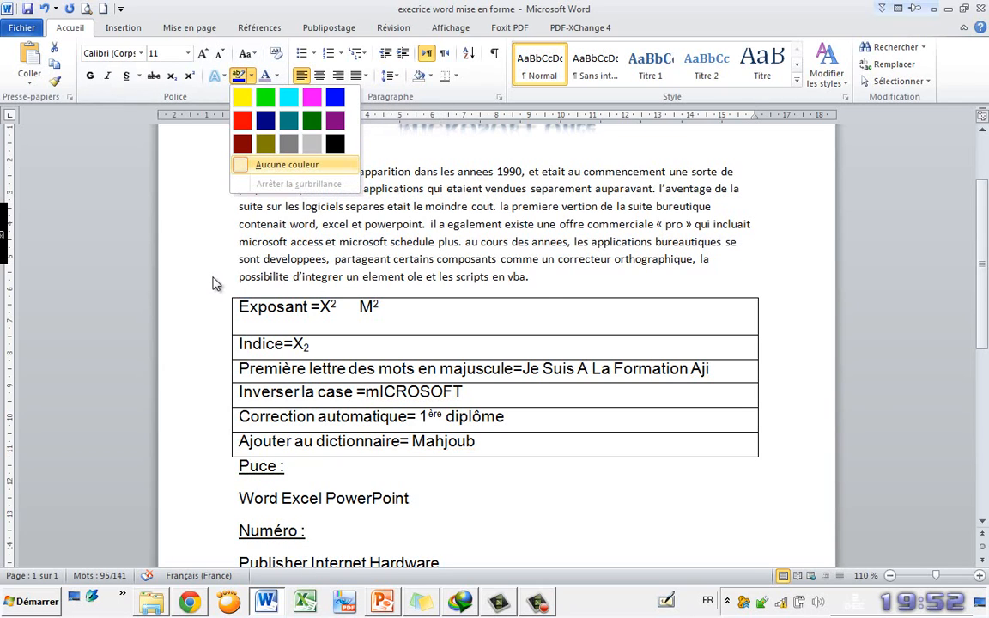
{"action": "left_click", "coordinate": [287, 165]}
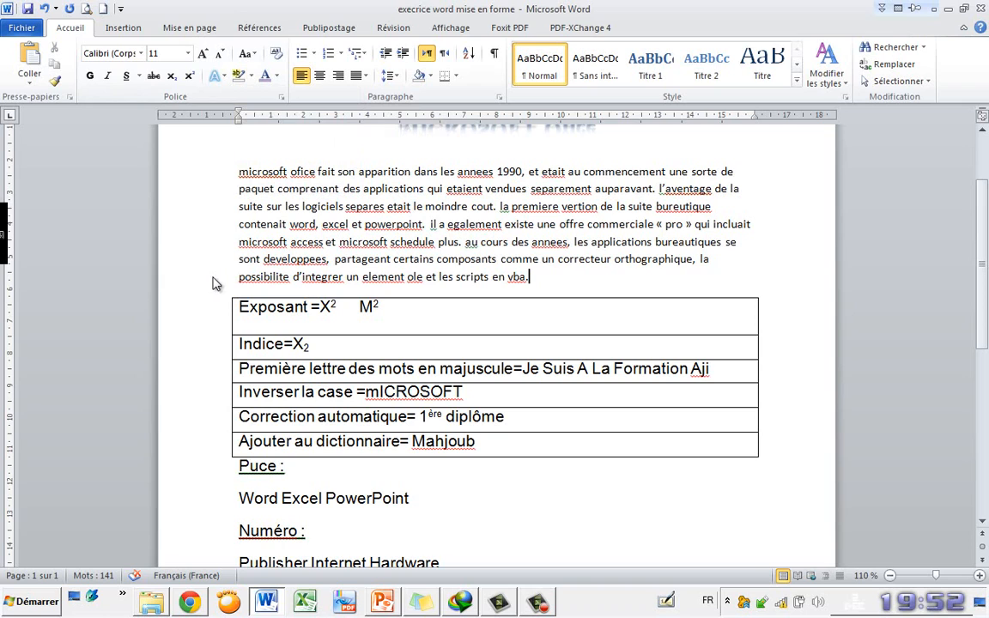
Select the whole paragraph below the title and apply condensed (Condensé) character spacing of 1 pt in its advanced font settings
{"action": "scroll", "coordinate": [215, 284], "scroll_direction": "up", "scroll_amount": 2}
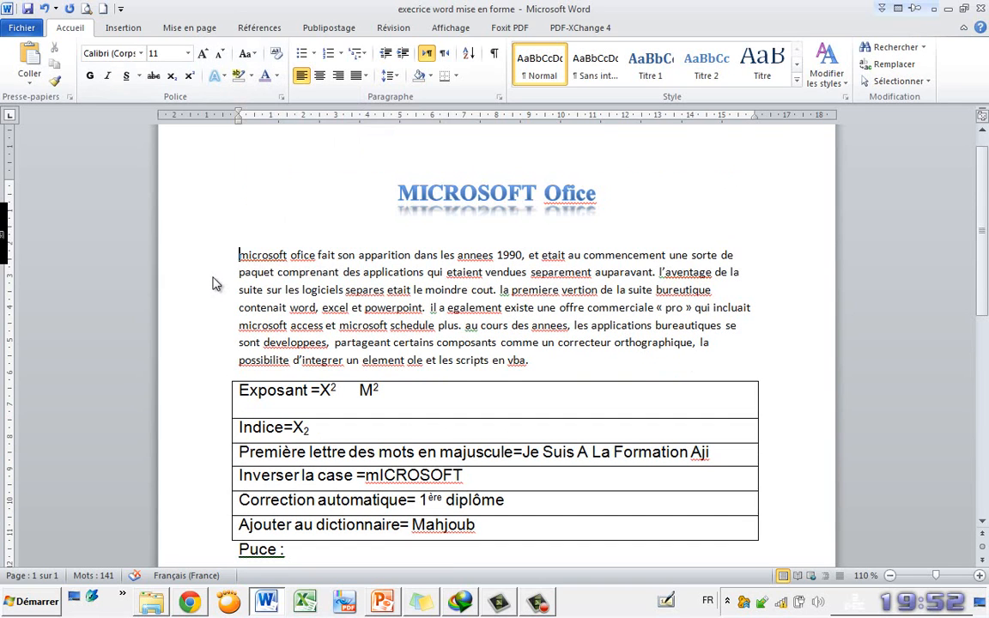
{"action": "key", "text": "ctrl+Home"}
{"action": "key", "text": "ctrl+shift+Right"}
{"action": "key", "text": "ctrl+shift+Right"}
{"action": "key", "text": "ctrl+shift+Right"}
{"action": "key", "text": "ctrl+shift+Down"}
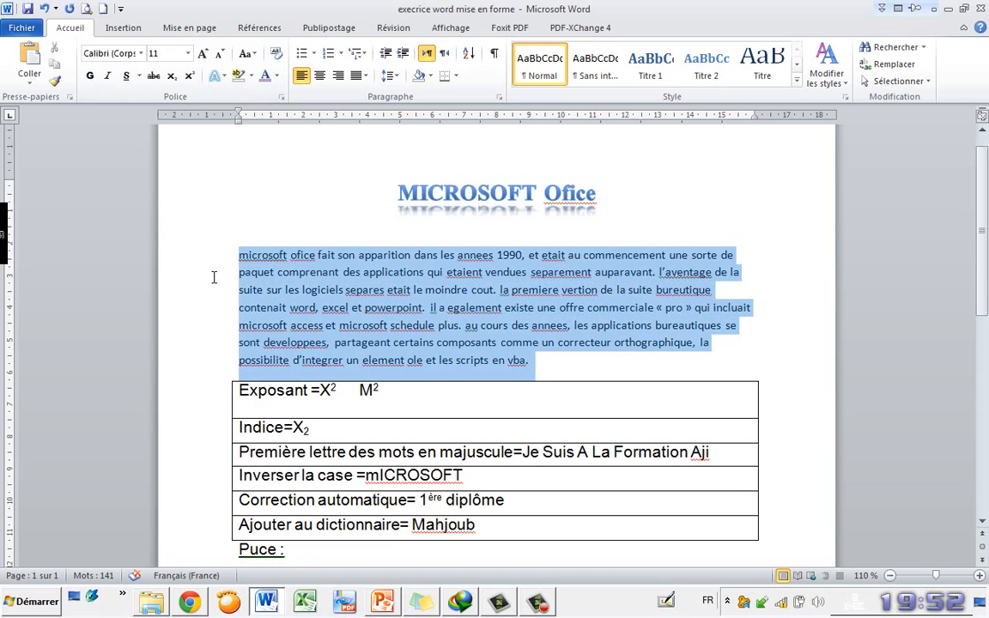
{"action": "key", "text": "ctrl+d"}
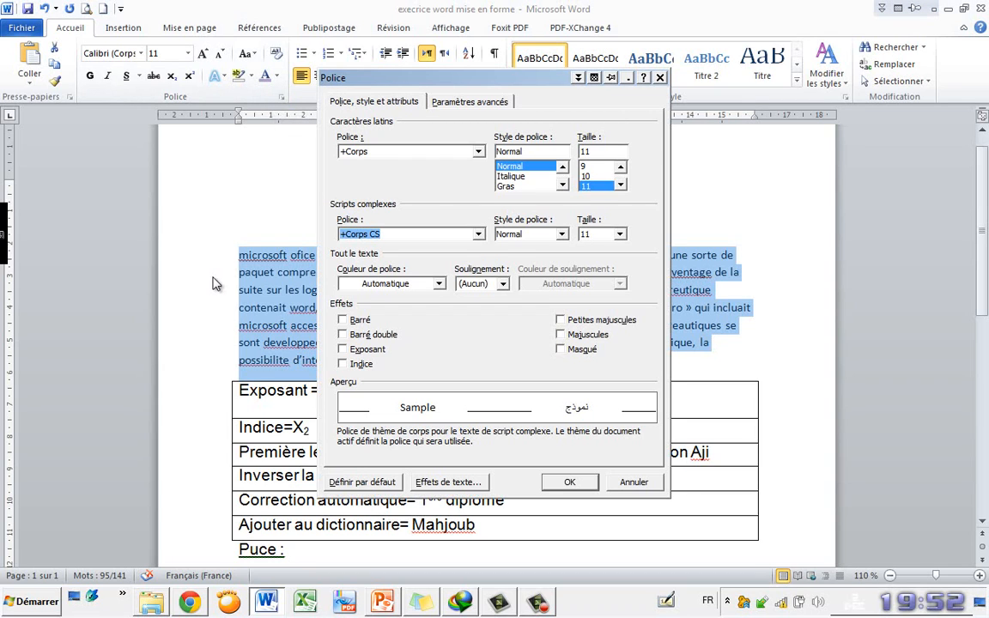
{"action": "key", "text": "ctrl+Tab"}
{"action": "key", "text": "alt+Down"}
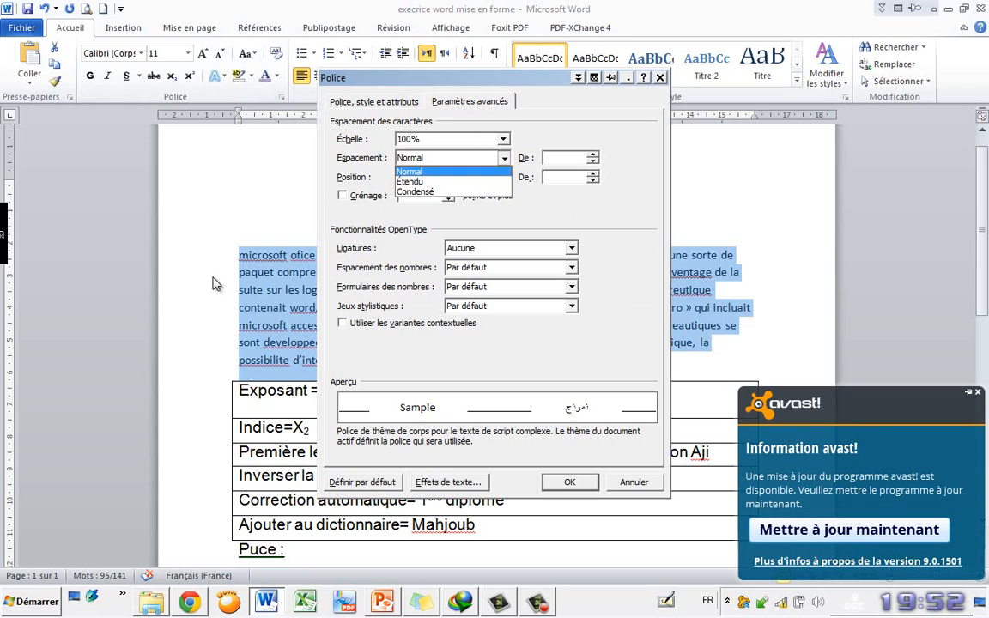
{"action": "key", "text": "Down"}
{"action": "key", "text": "Down"}
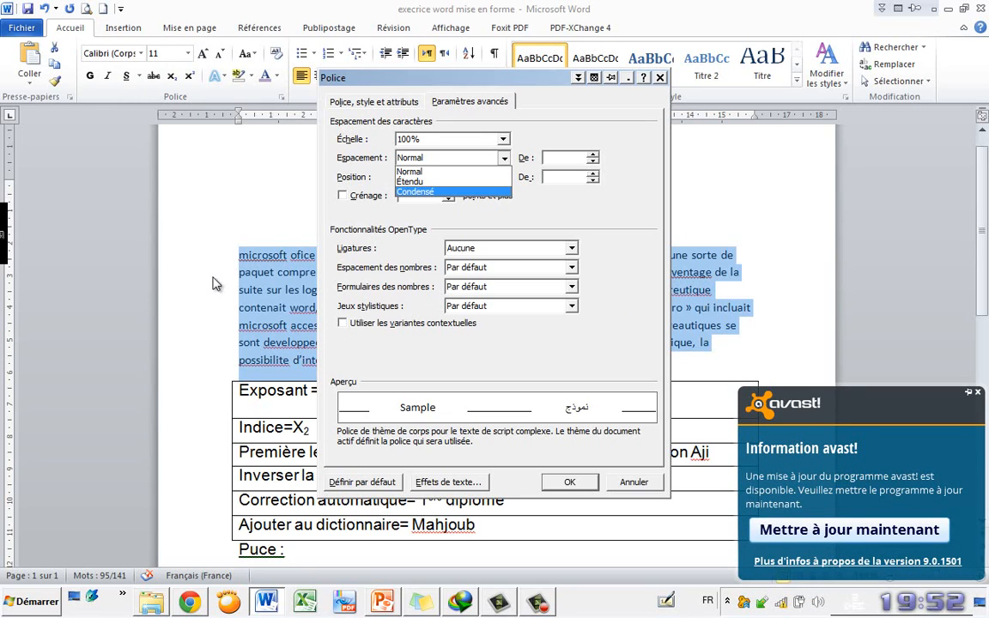
{"action": "key", "text": "Return"}
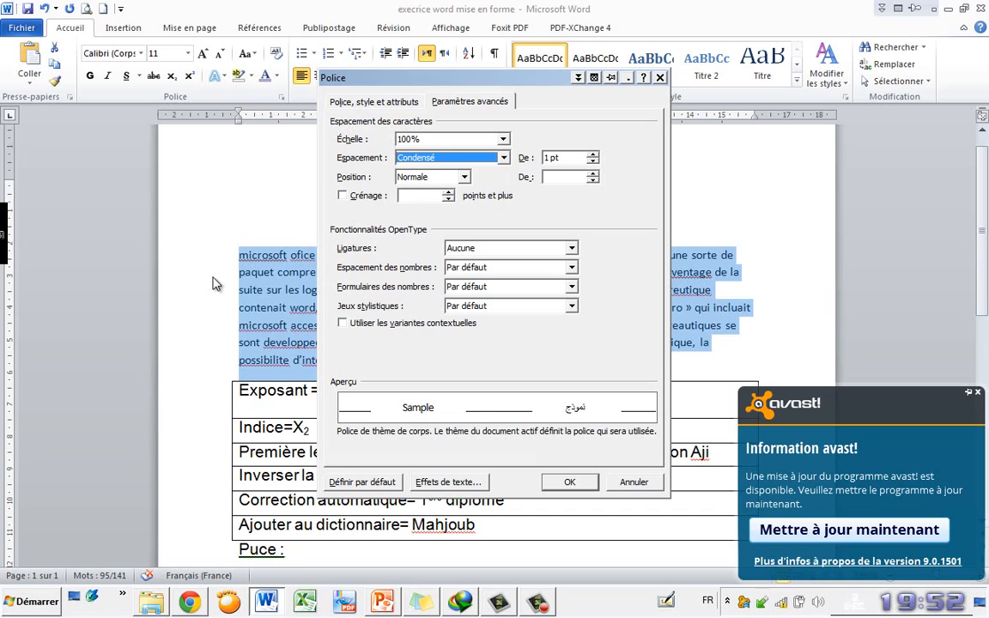
{"action": "key", "text": "alt+Down"}
{"action": "key", "text": "Up"}
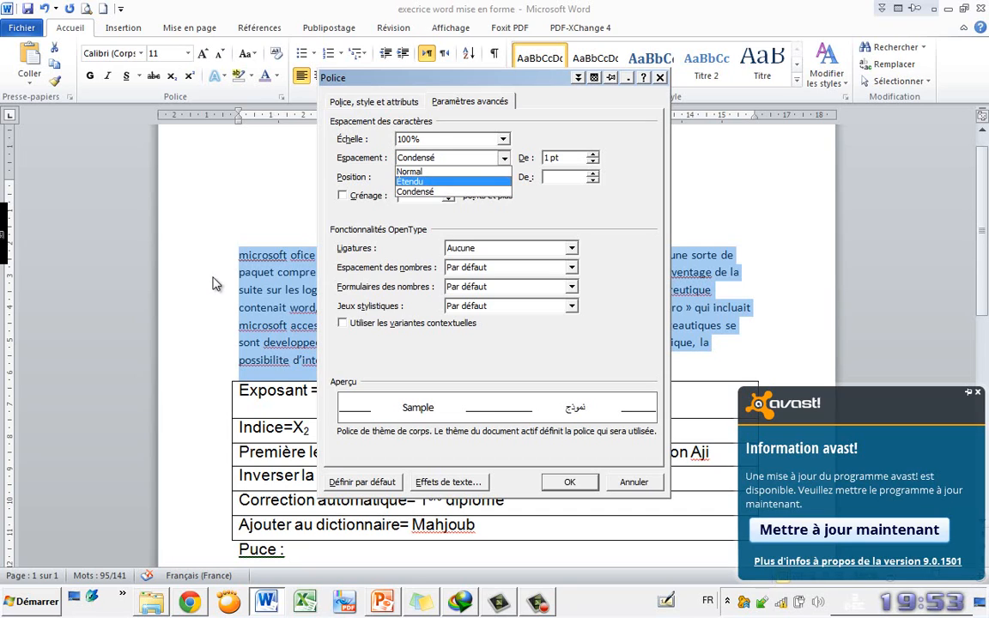
{"action": "key", "text": "Down"}
{"action": "key", "text": "Return"}
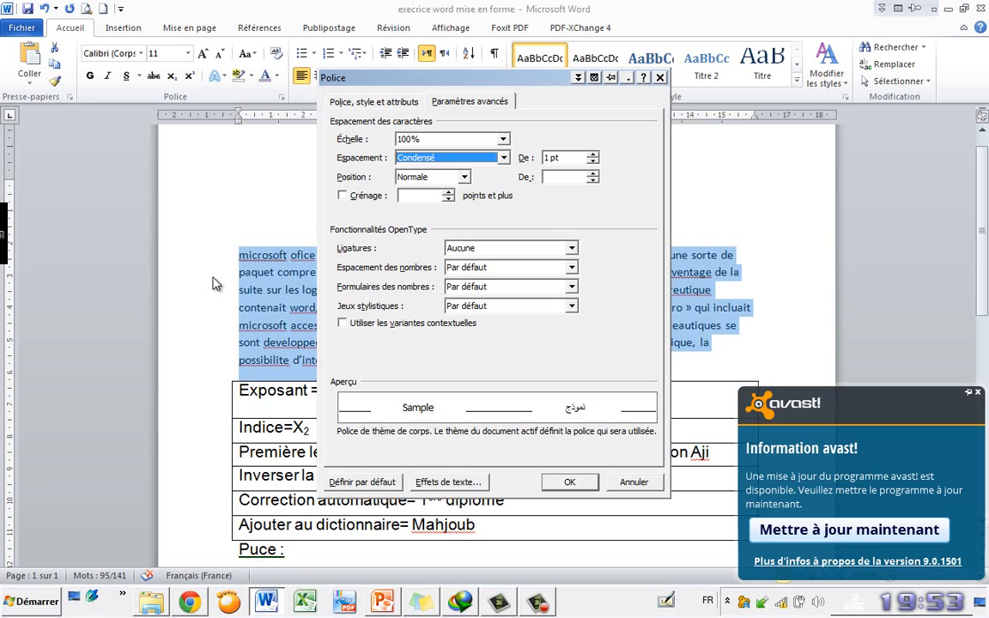
{"action": "key", "text": "Return"}
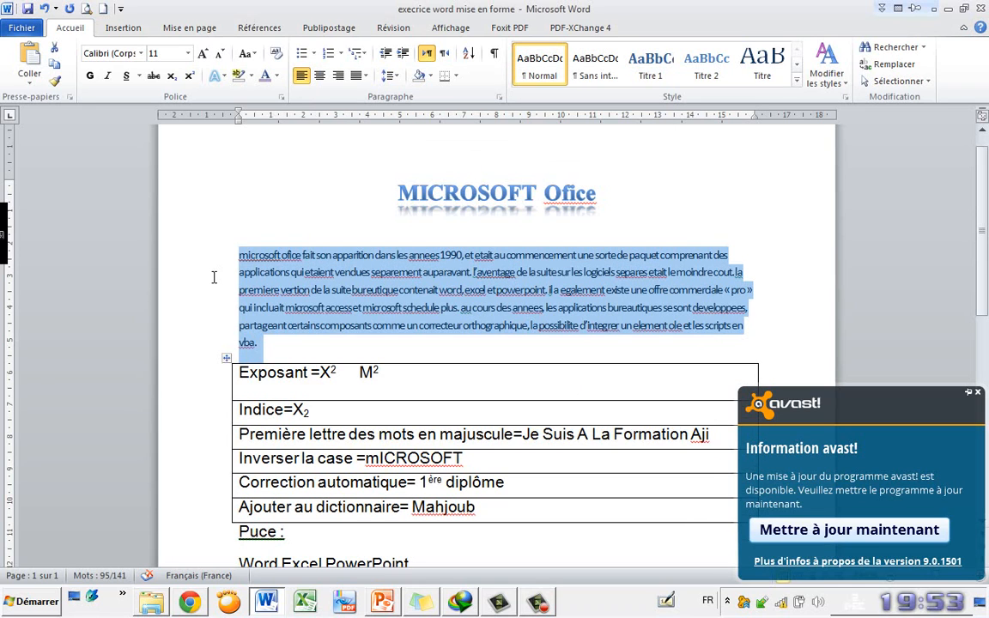
Undo the paragraph's condensed character spacing
{"action": "left_click", "coordinate": [422, 291]}
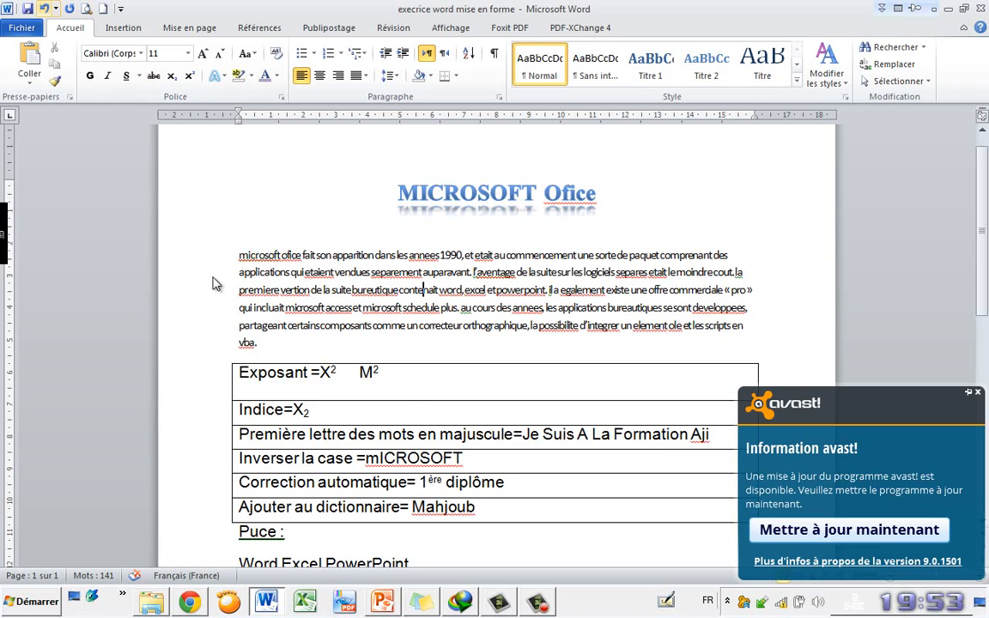
{"action": "key", "text": "ctrl+z"}
{"action": "left_click", "coordinate": [214, 276]}
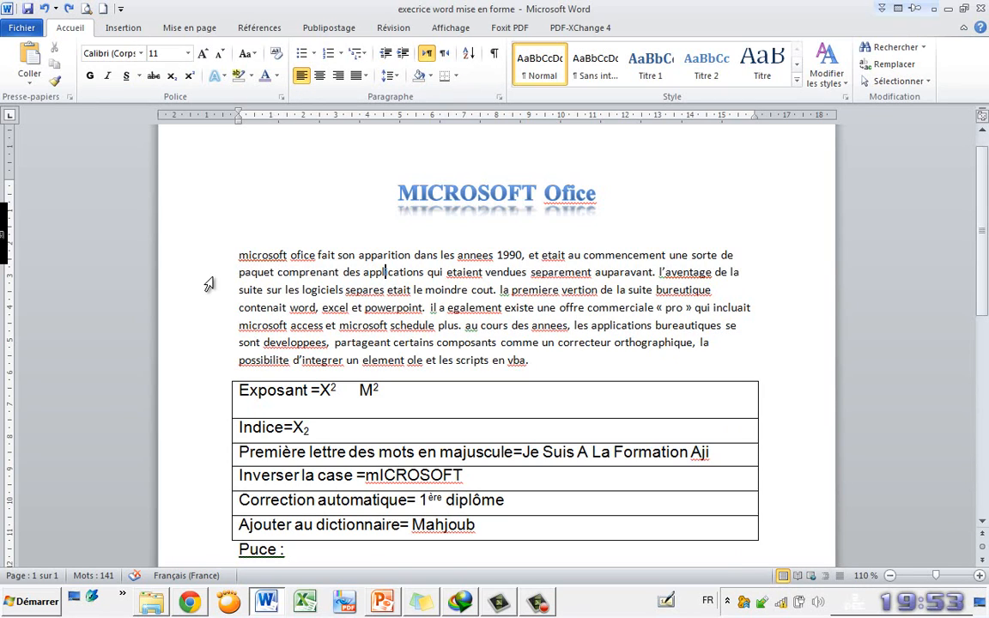
Select the whole paragraph below the title and justify it with the Justifier option
{"action": "double_click", "coordinate": [209, 285]}
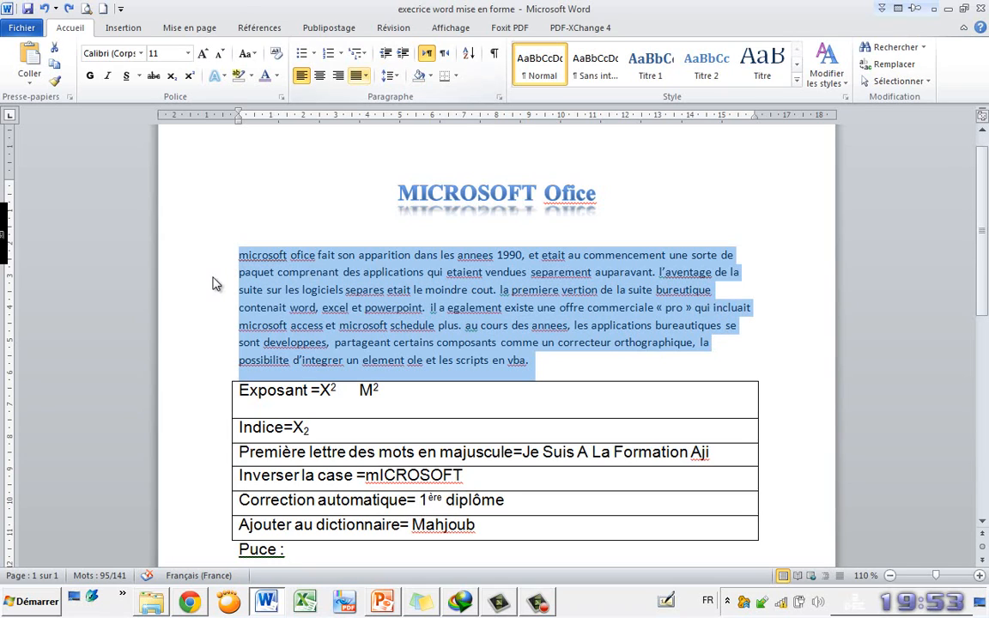
{"action": "key", "text": "ctrl+j"}
{"action": "key", "text": "Down"}
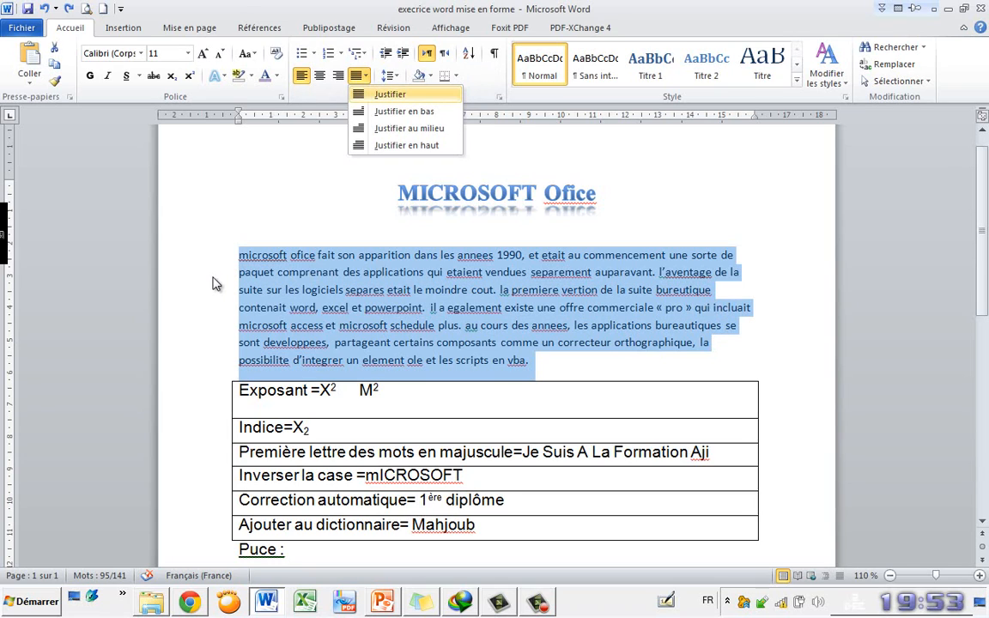
{"action": "key", "text": "Return"}
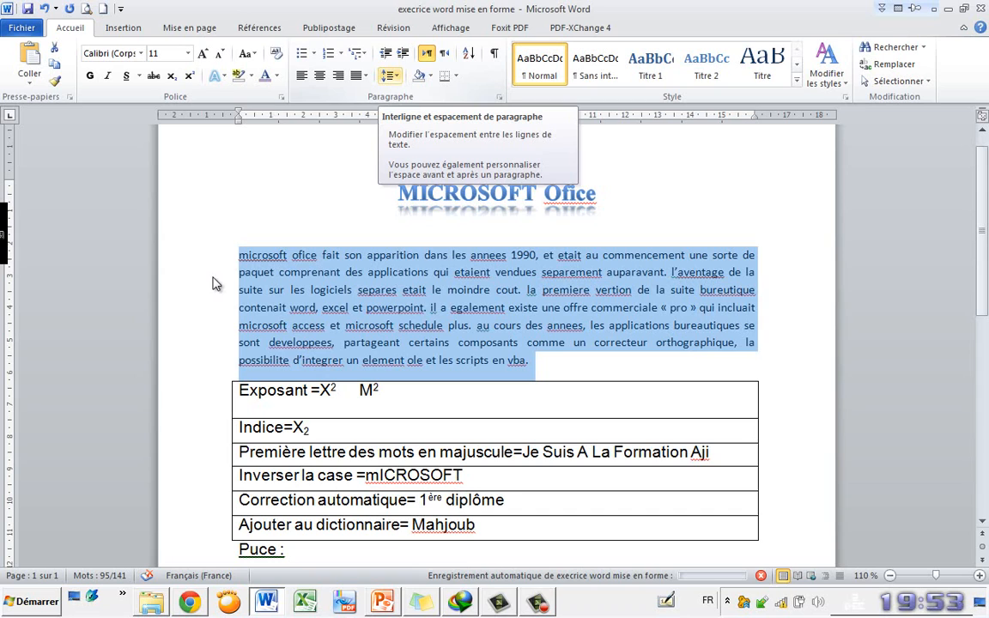
Show the formatting marks and set the selected paragraph's line spacing to 2,0
{"action": "left_click", "coordinate": [493, 53]}
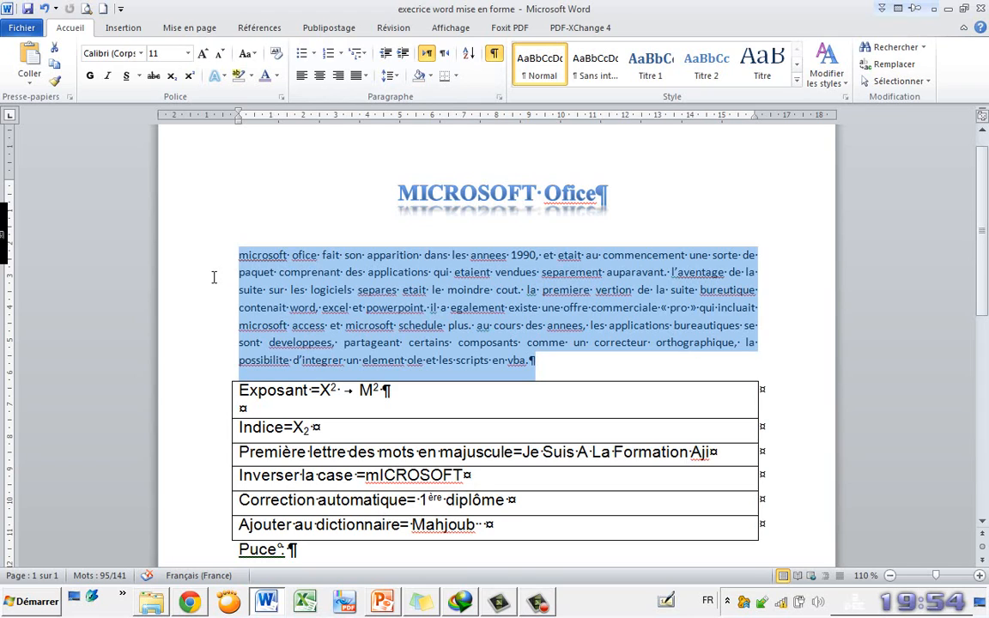
{"action": "left_click", "coordinate": [390, 75]}
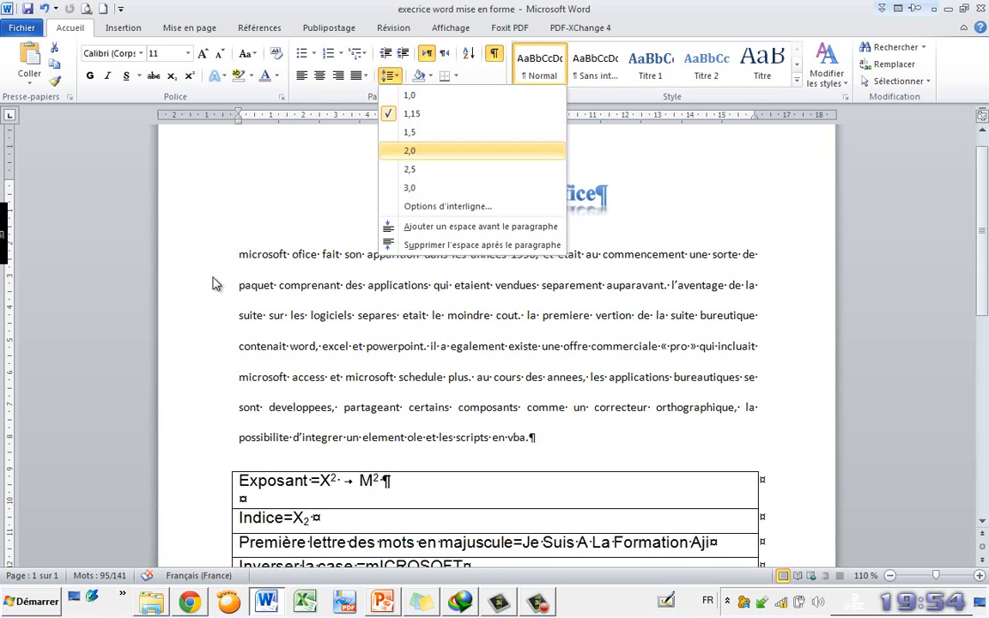
{"action": "key", "text": "Return"}
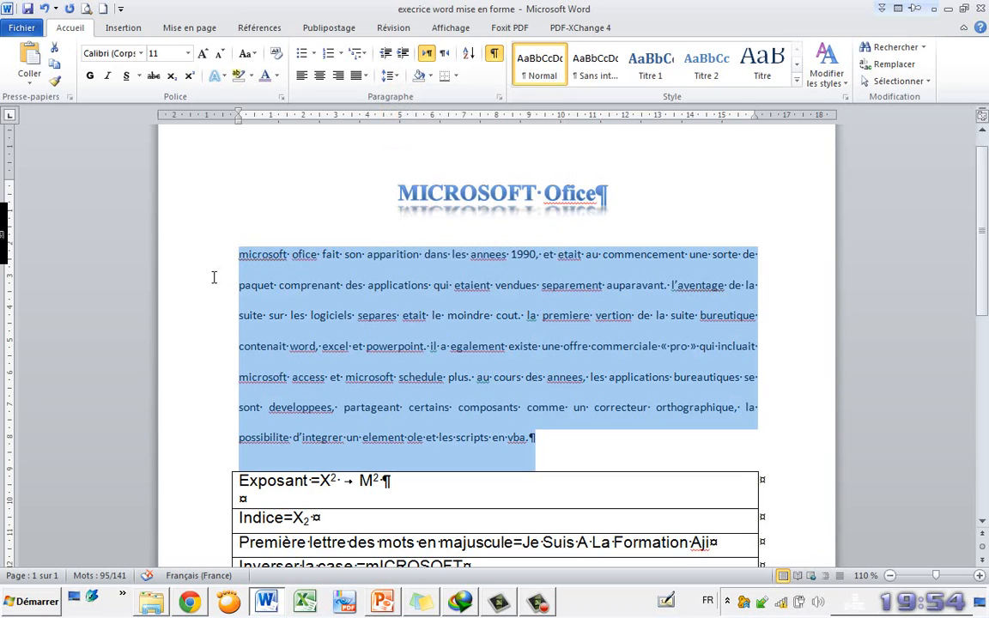
Set the paragraph below the title to Aucune bordure and surround it with outside borders (Bordures extérieures)
{"action": "key", "text": "ctrl+z"}
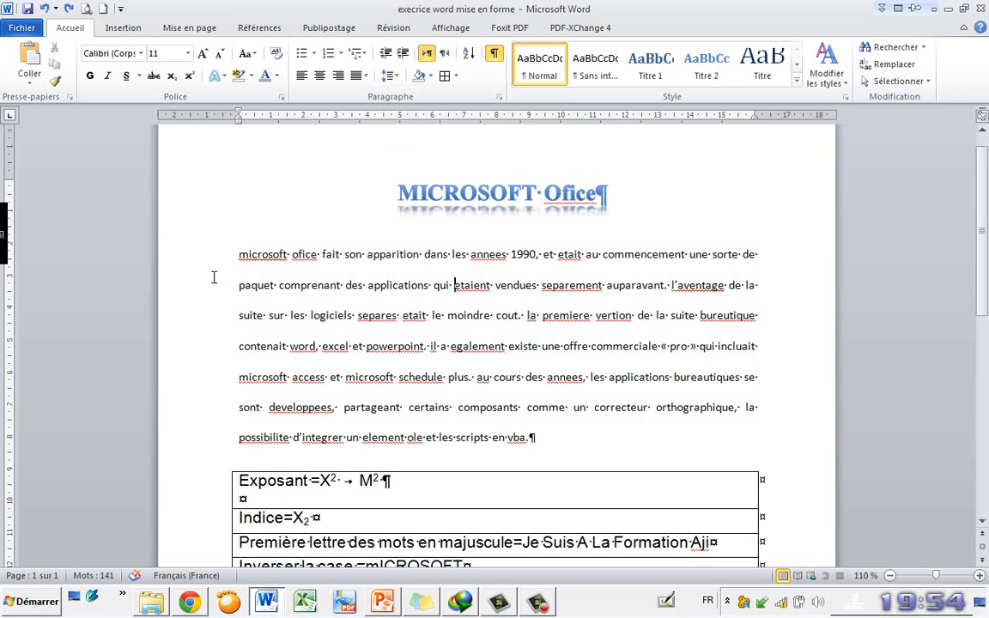
{"action": "key", "text": "alt+l"}
{"action": "key", "text": "b"}
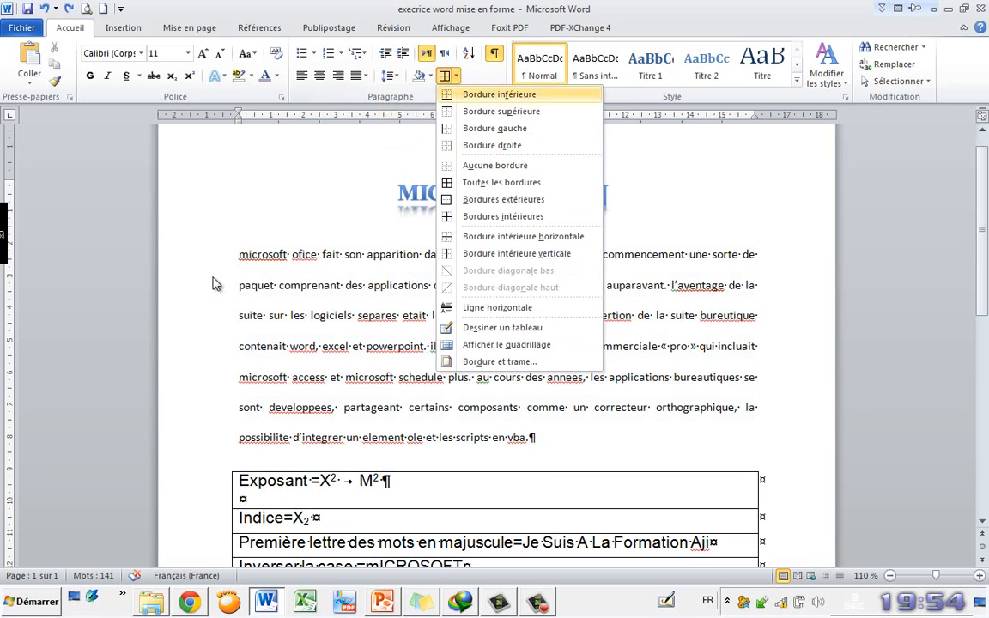
{"action": "key", "text": "Down"}
{"action": "key", "text": "Down"}
{"action": "key", "text": "Down"}
{"action": "key", "text": "Down"}
{"action": "key", "text": "Return"}
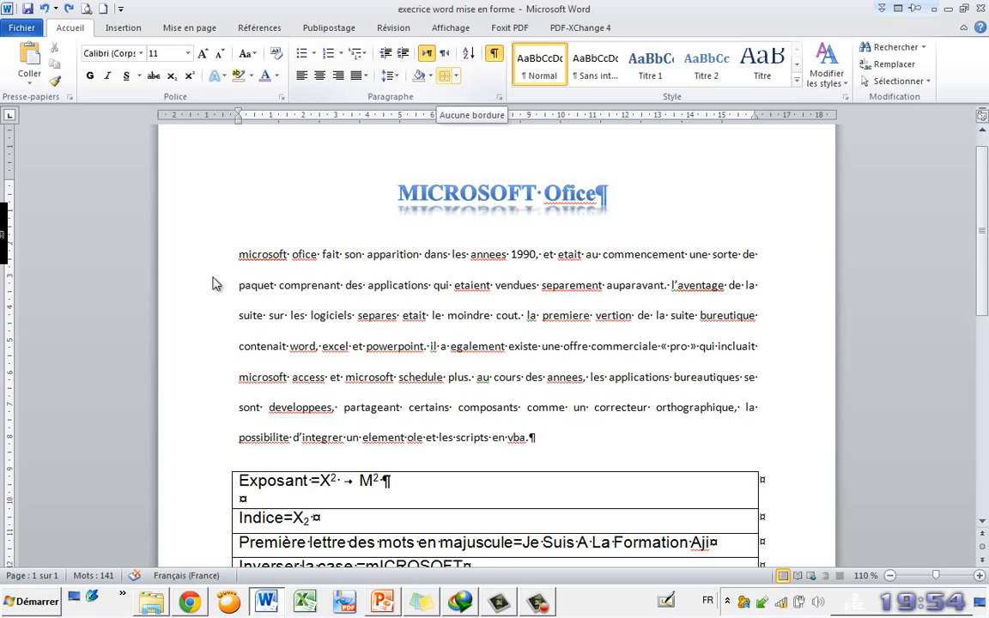
{"action": "left_click", "coordinate": [456, 76]}
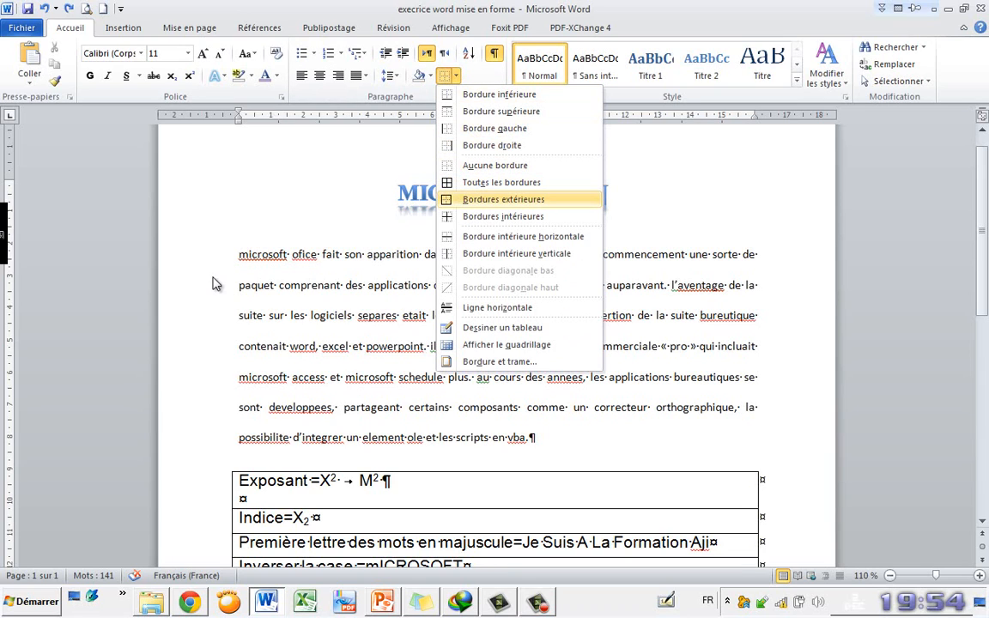
{"action": "key", "text": "Return"}
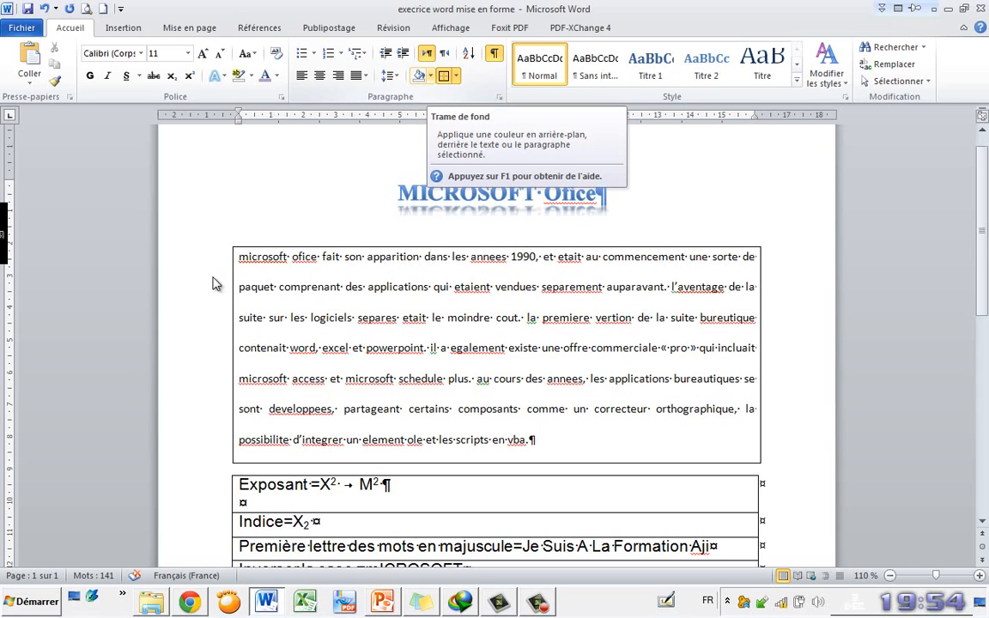
Fill the bordered paragraph below the title with blue background shading and hide the formatting marks
{"action": "left_click", "coordinate": [431, 77]}
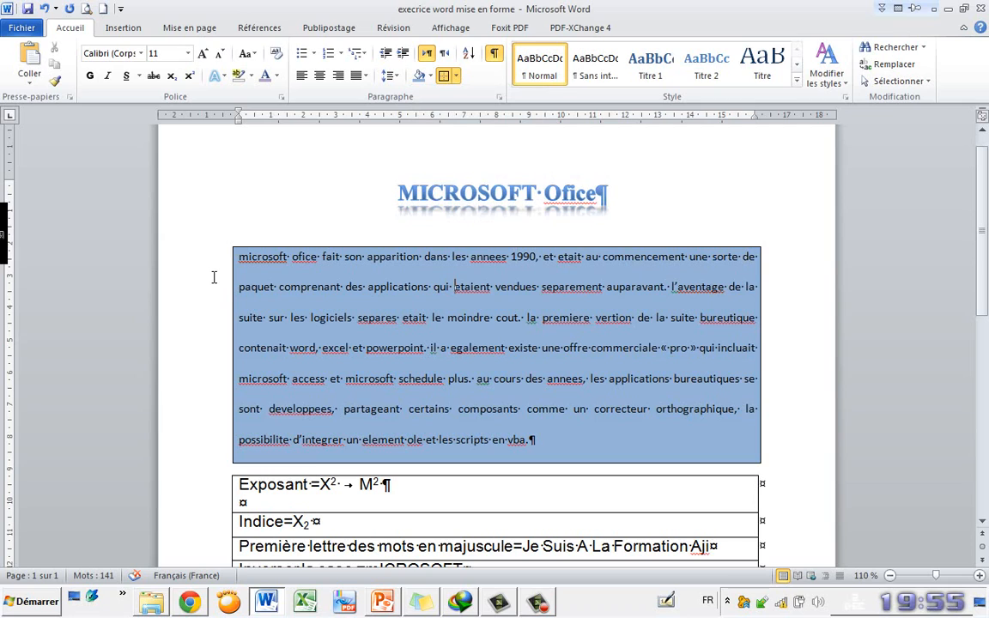
{"action": "left_click", "coordinate": [277, 76]}
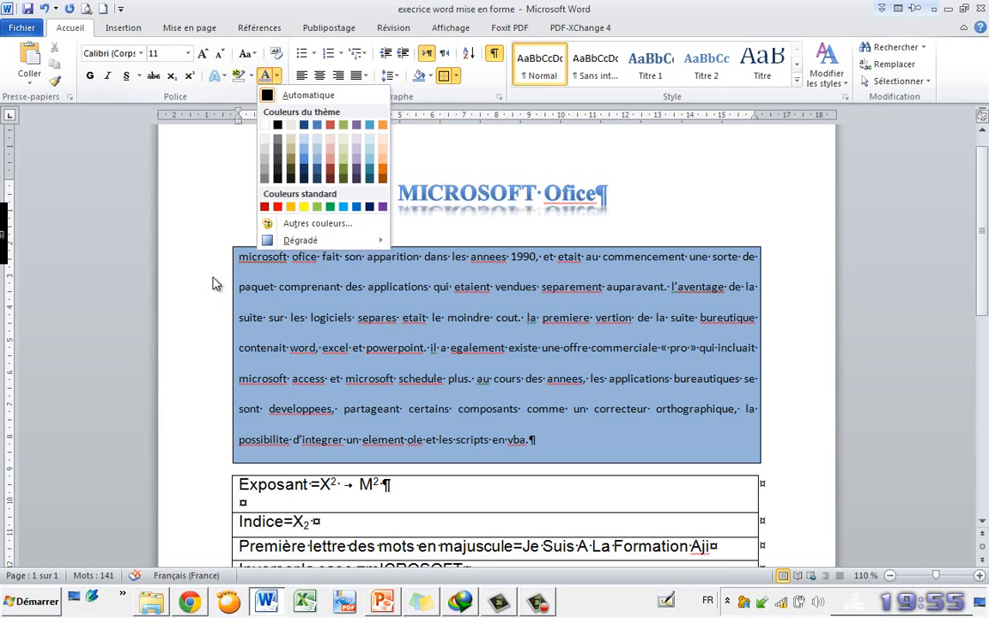
{"action": "key", "text": "Escape"}
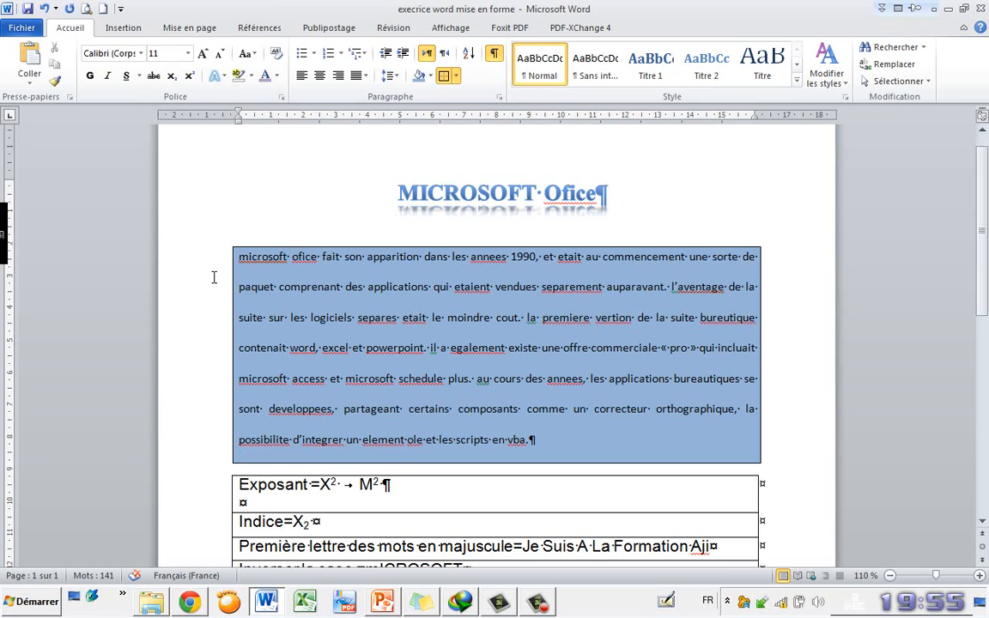
{"action": "scroll", "coordinate": [214, 277], "scroll_direction": "down", "scroll_amount": 1}
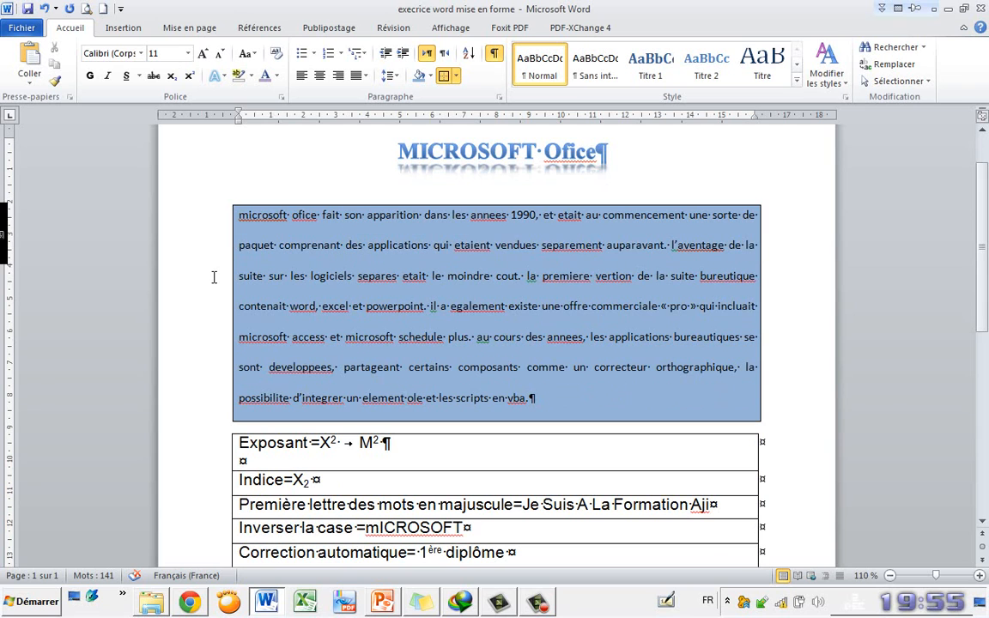
{"action": "scroll", "coordinate": [214, 276], "scroll_direction": "up", "scroll_amount": 1}
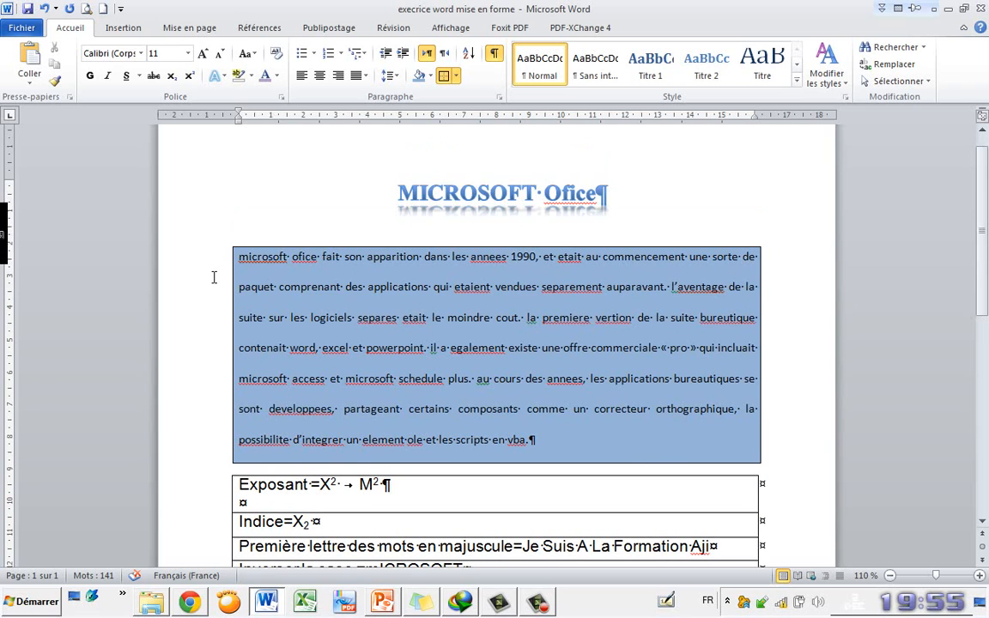
{"action": "scroll", "coordinate": [214, 277], "scroll_direction": "down", "scroll_amount": 7}
{"action": "key", "text": "ctrl+shift+8"}
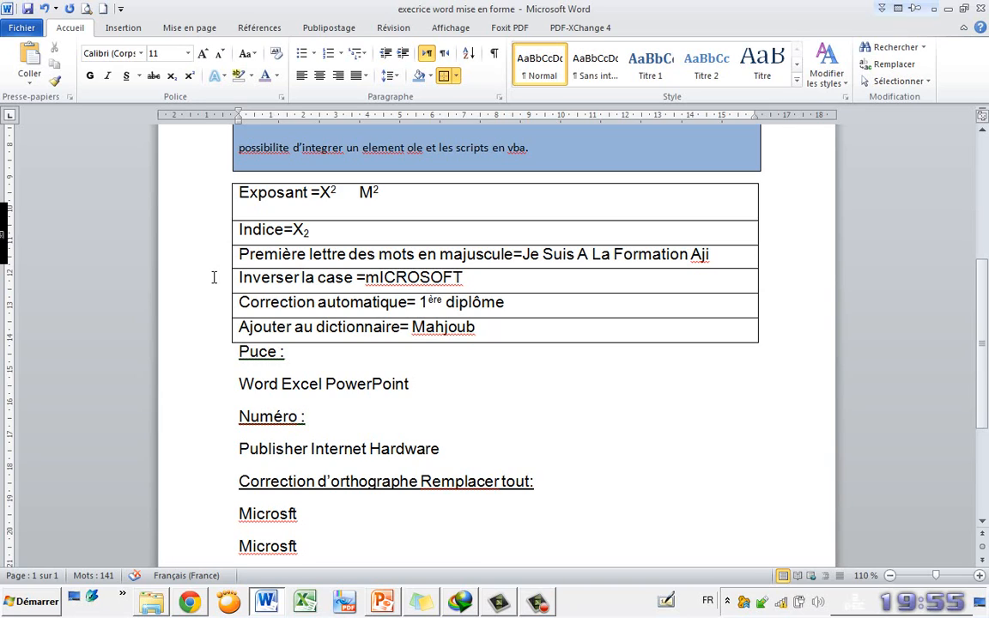
Split the "Publisher Internet Hardware" line under Numéro into three separate paragraphs, one word each
{"action": "key", "text": "Down"}
{"action": "key", "text": "ctrl+shift+Right"}
{"action": "key", "text": "ctrl+shift+Right"}
{"action": "key", "text": "ctrl+shift+Right"}
{"action": "key", "text": "ctrl+shift+Right"}
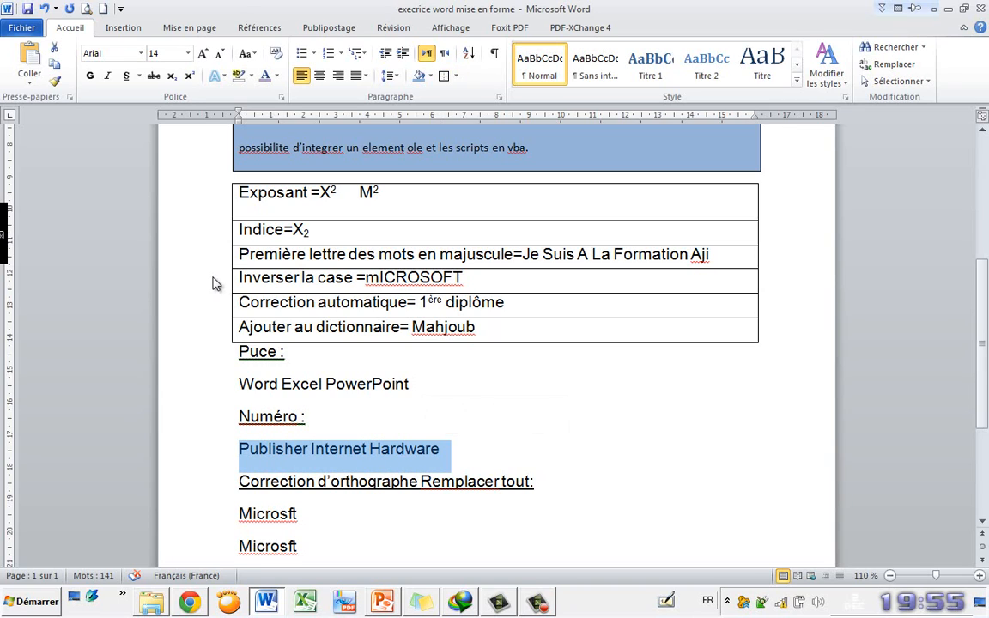
{"action": "key", "text": "ctrl+Right"}
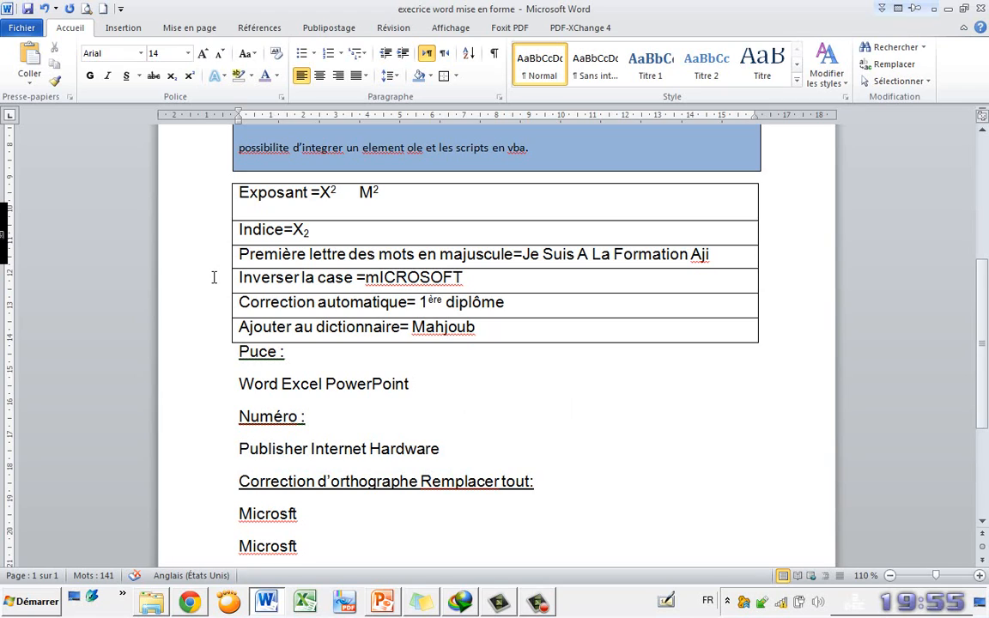
{"action": "key", "text": "Return"}
{"action": "key", "text": "ctrl+Right"}
{"action": "key", "text": "ctrl+Right"}
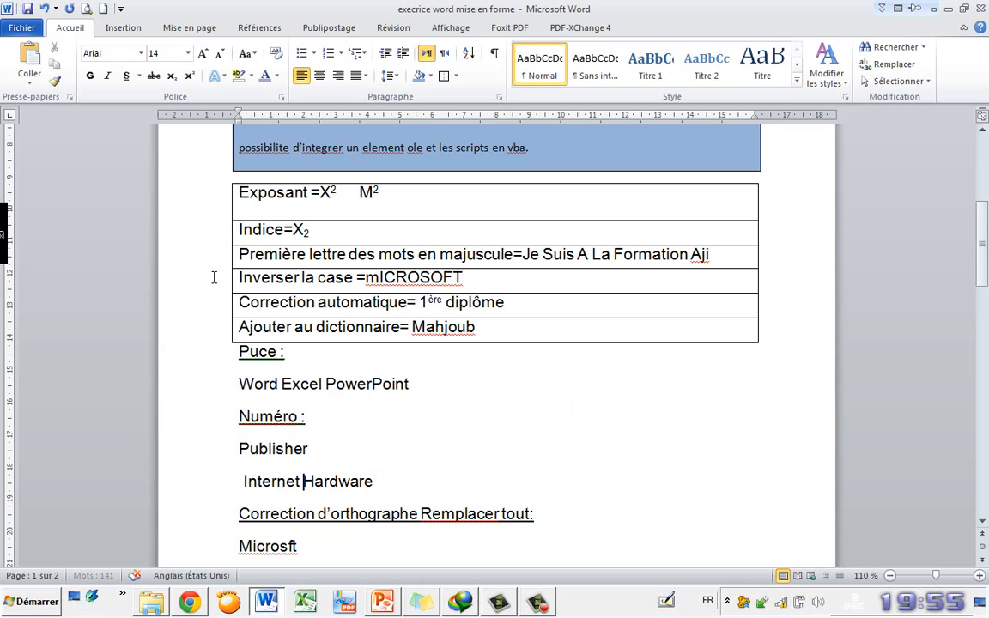
{"action": "key", "text": "Return"}
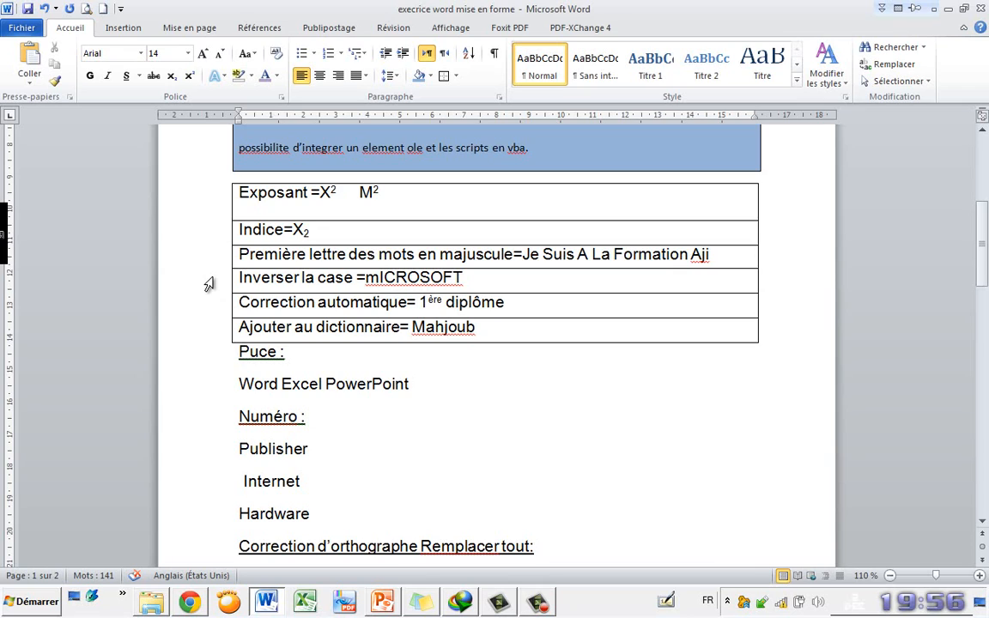
Select the Publisher, Internet and Hardware lines and turn them into a numbered list in the 1. 2. 3. format
{"action": "key", "text": "shift+Up"}
{"action": "key", "text": "shift+Up"}
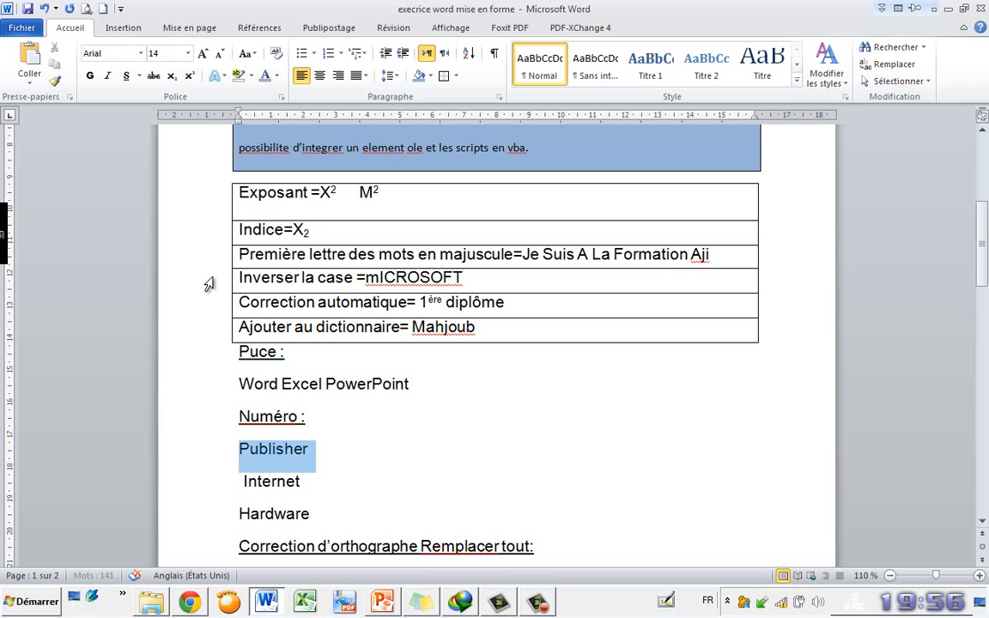
{"action": "key", "text": "shift+Down"}
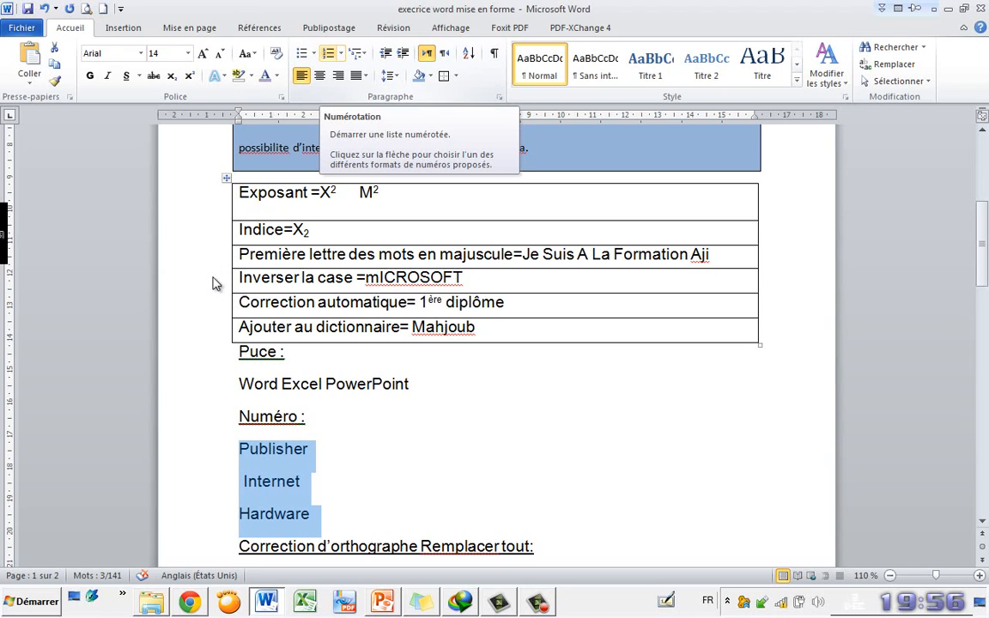
{"action": "key", "text": "Return"}
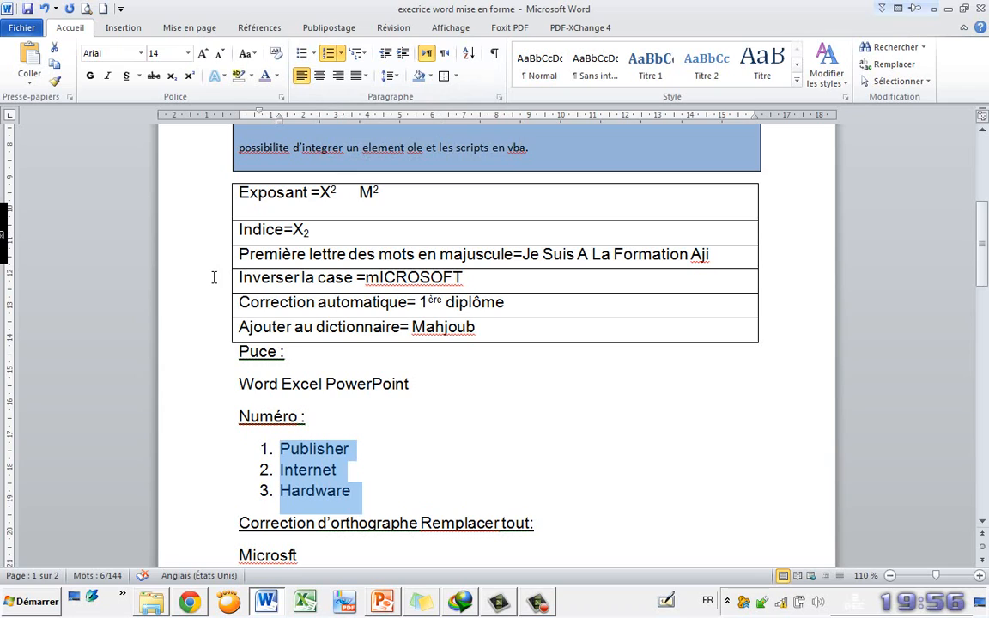
Split the "Word Excel PowerPoint" line under Puce into three separate paragraphs, one word each
{"action": "key", "text": "Up"}
{"action": "key", "text": "Up"}
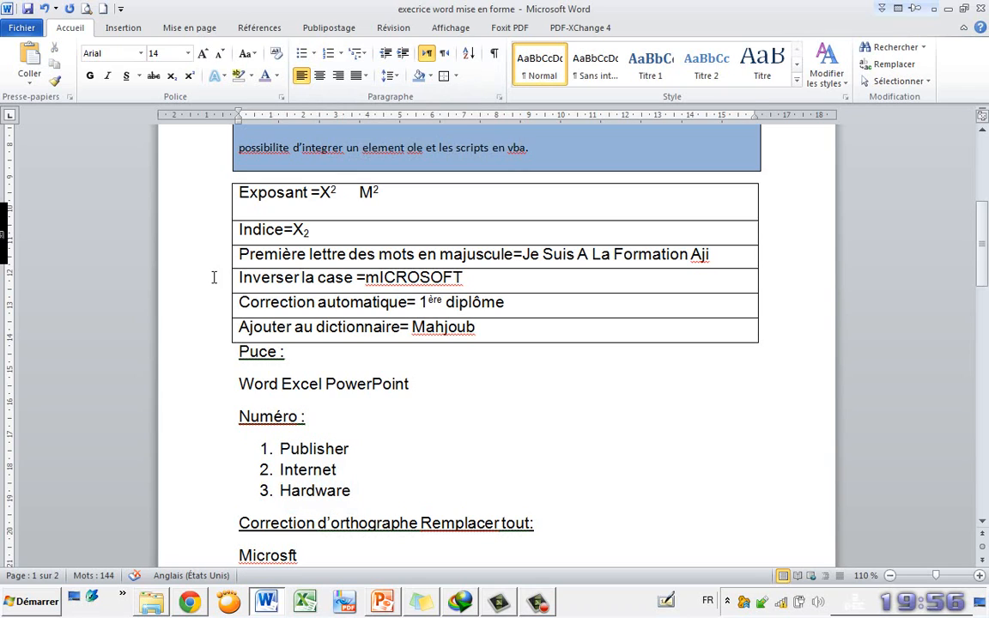
{"action": "key", "text": "Return"}
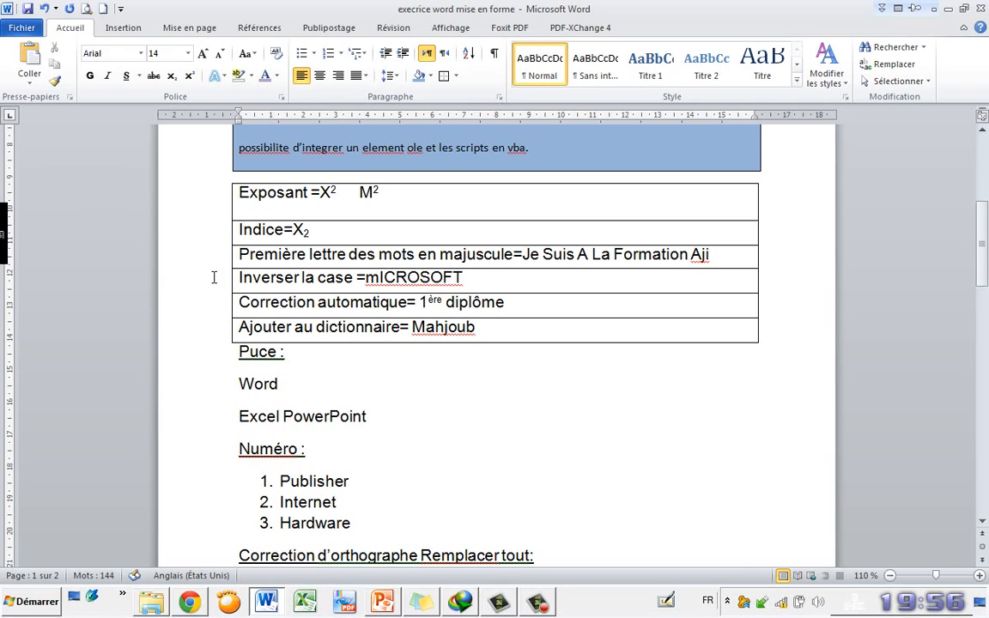
{"action": "key", "text": "ctrl+Right"}
{"action": "key", "text": "Return"}
Select the Word, Excel and PowerPoint lines and format them as a bulleted list with check mark bullets
{"action": "key", "text": "shift+Up"}
{"action": "key", "text": "shift+Up"}
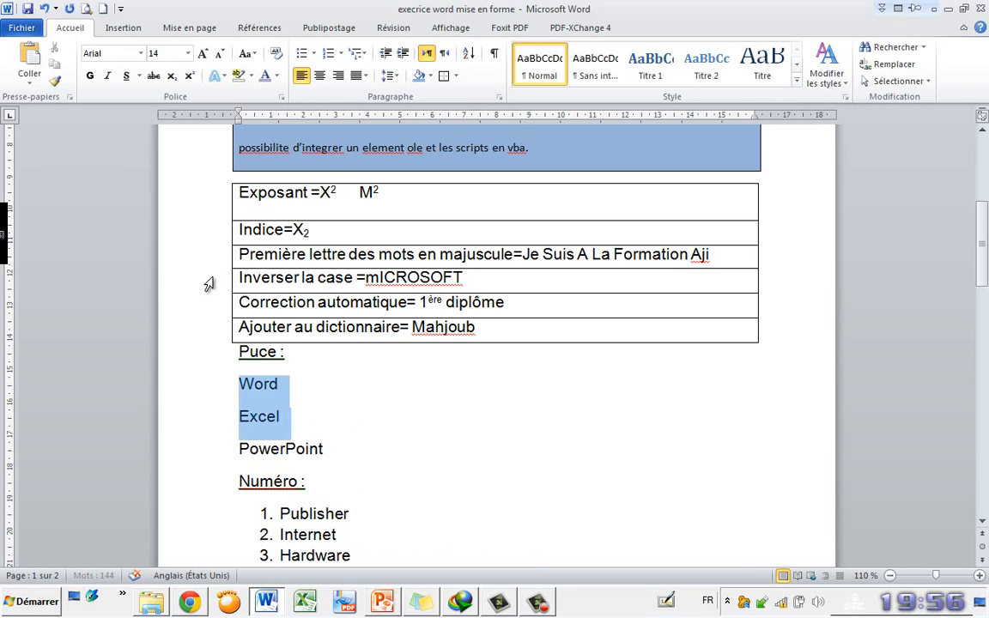
{"action": "key", "text": "shift+Down"}
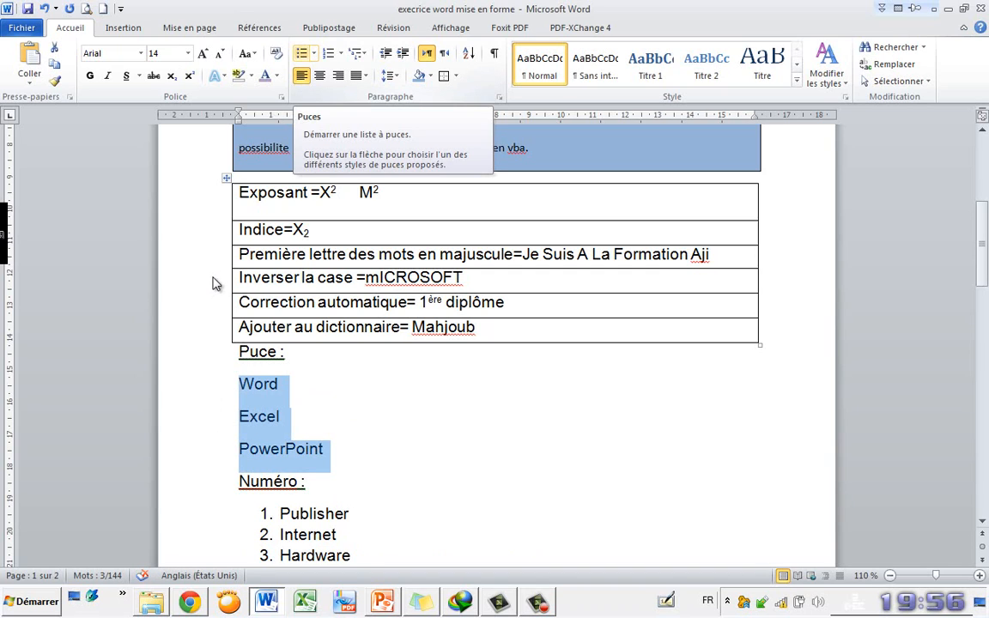
{"action": "left_click", "coordinate": [314, 53]}
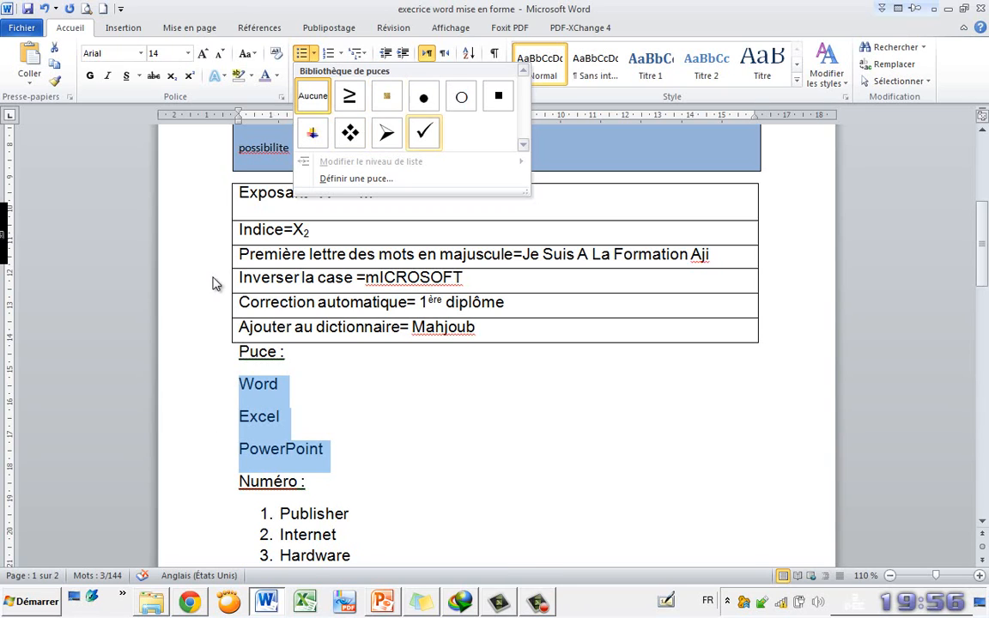
{"action": "key", "text": "Return"}
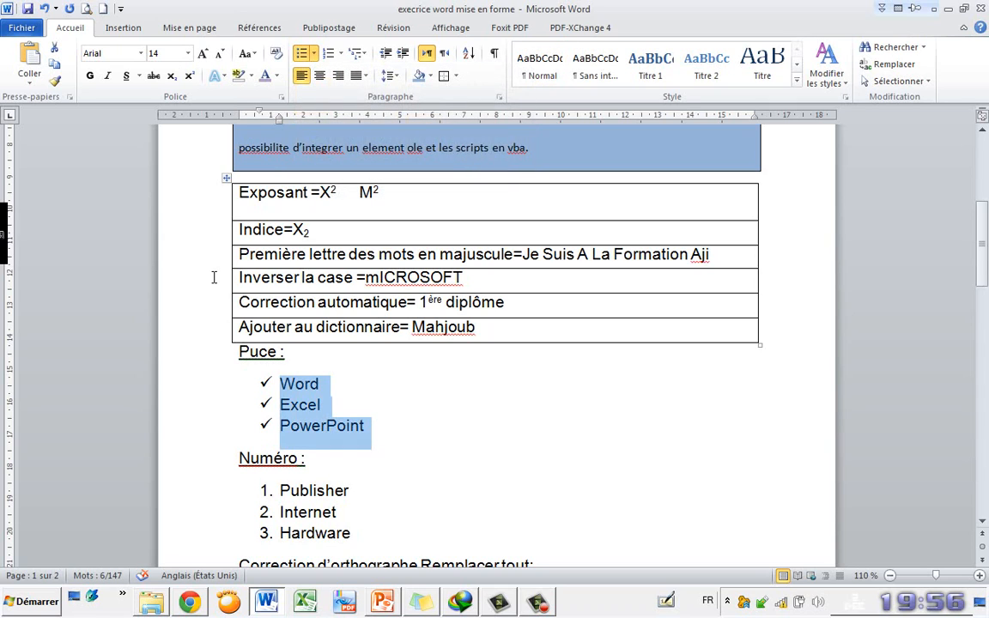
Change the numbering format of the list under Numéro to lowercase Roman numerals (i. ii. iii.)
{"action": "scroll", "coordinate": [214, 276], "scroll_direction": "down", "scroll_amount": 2}
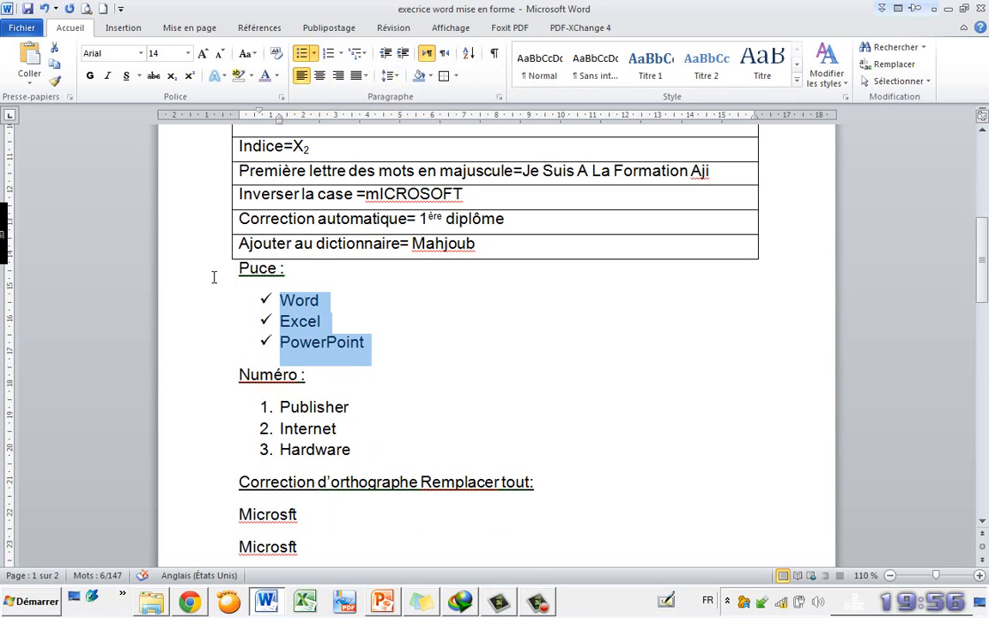
{"action": "left_click_drag", "start_coordinate": [215, 407], "coordinate": [214, 450]}
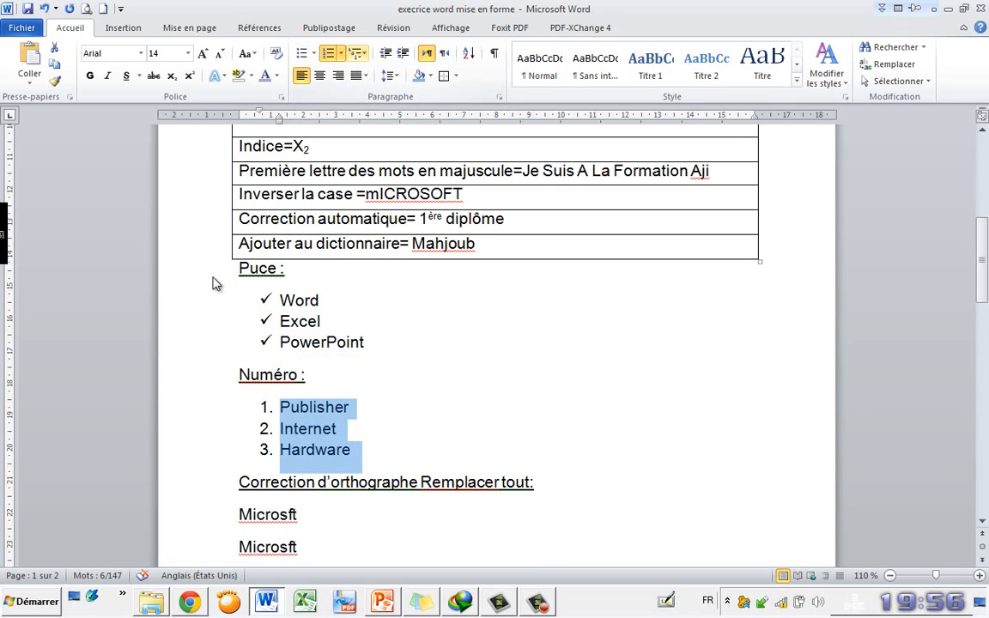
{"action": "left_click", "coordinate": [341, 53]}
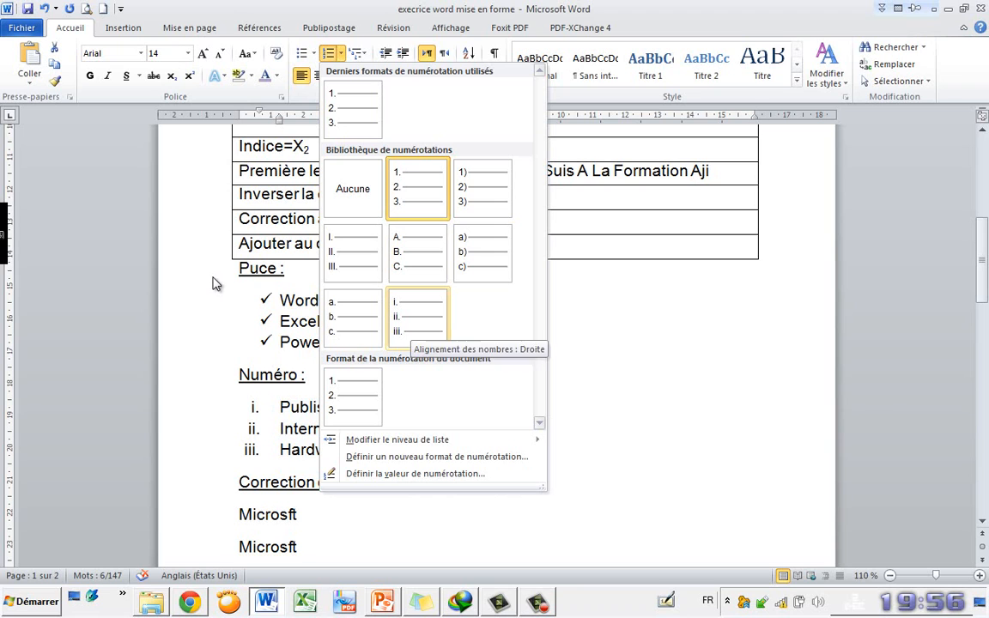
{"action": "left_click", "coordinate": [417, 318]}
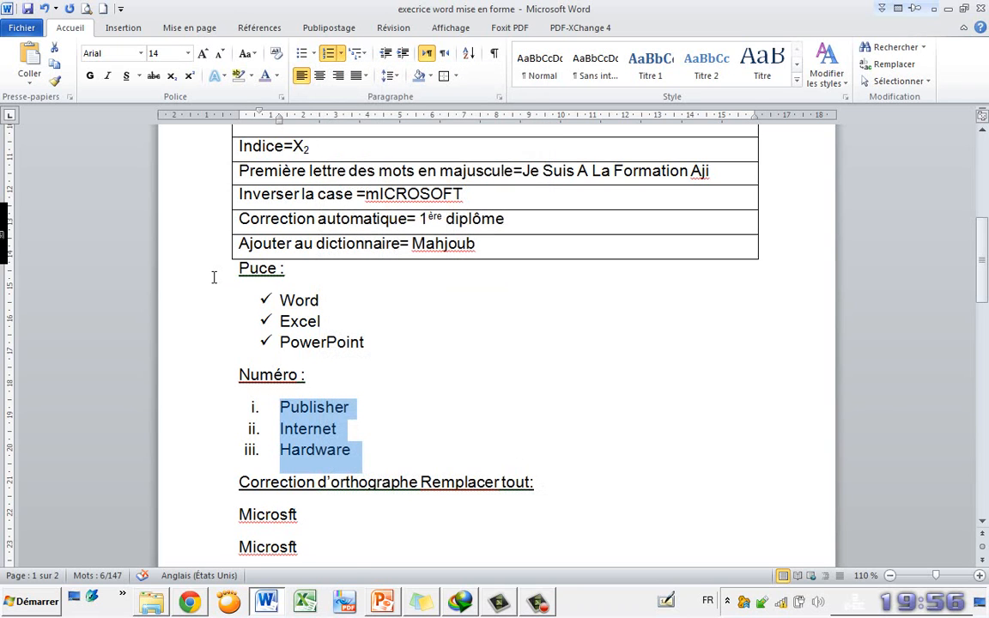
Replace "microsoft" with "Microsoft" and "ofice" with "office" at the start of the shaded paragraph using the suggested spellings
{"action": "key", "text": "ctrl+Home"}
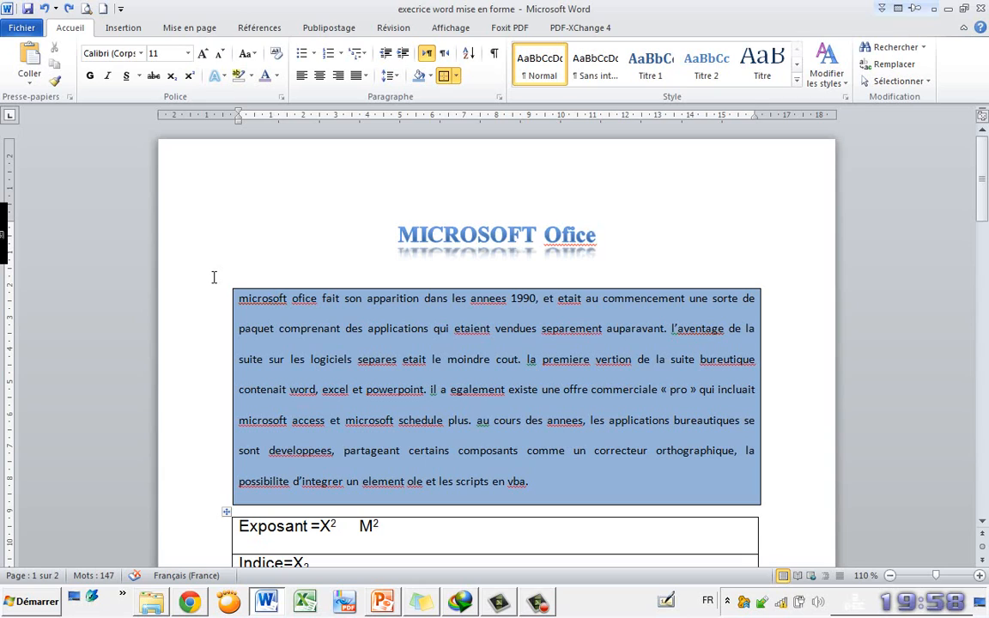
{"action": "key", "text": "shift+F10"}
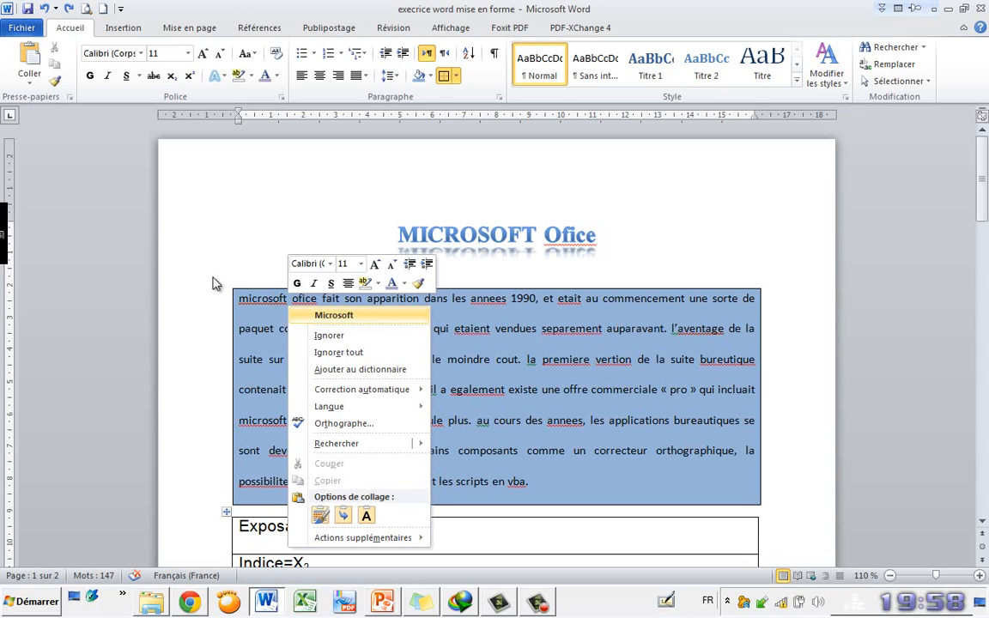
{"action": "key", "text": "Return"}
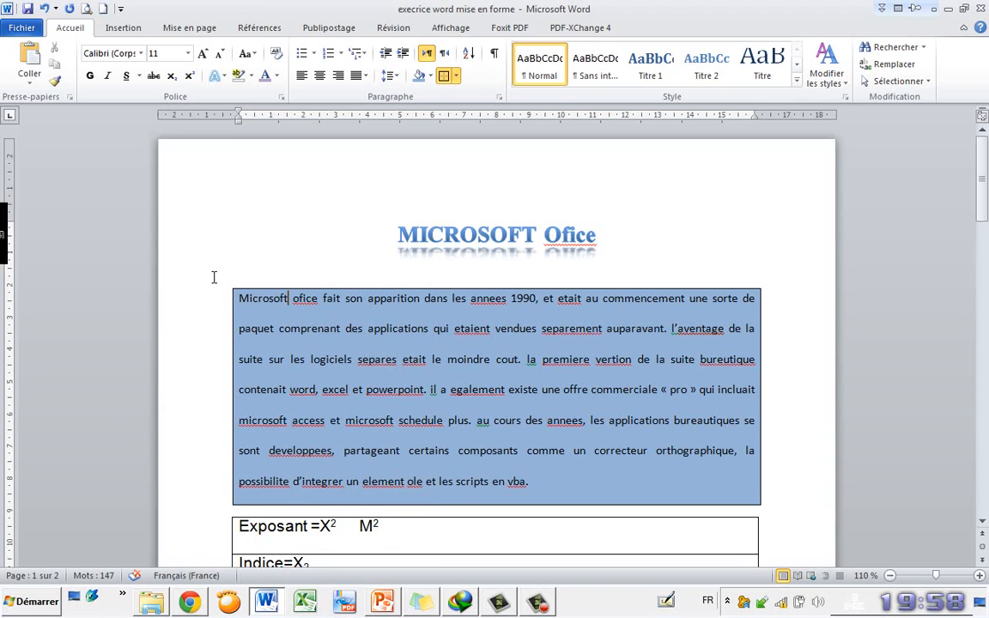
{"action": "key", "text": "Right"}
{"action": "key", "text": "Right"}
{"action": "key", "text": "Right"}
{"action": "key", "text": "shift+F10"}
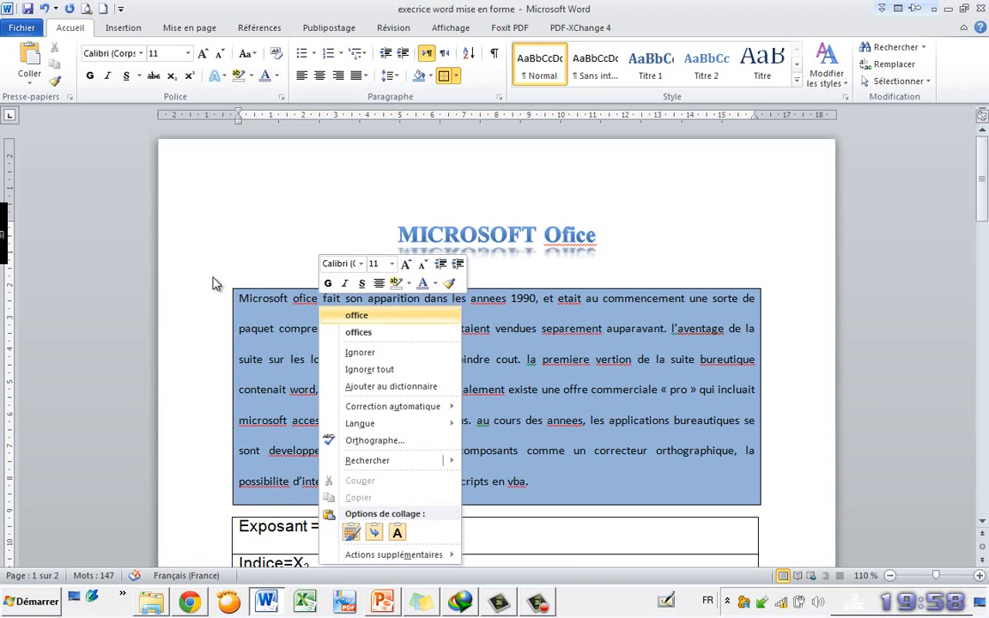
{"action": "key", "text": "Return"}
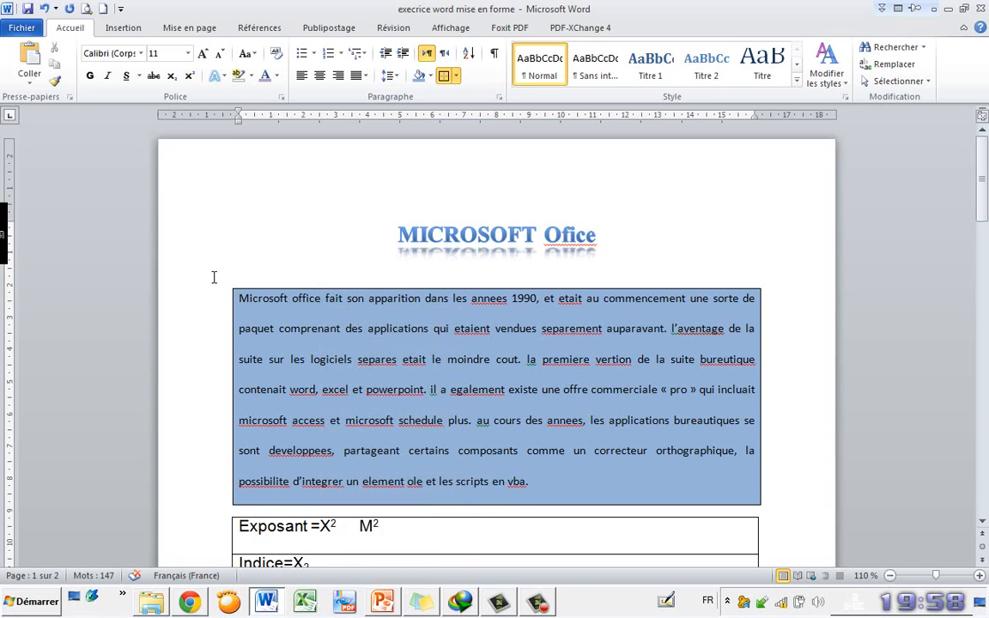
Undo the two spelling corrections at the start of the shaded paragraph
{"action": "key", "text": "ctrl+z"}
{"action": "key", "text": "ctrl+z"}
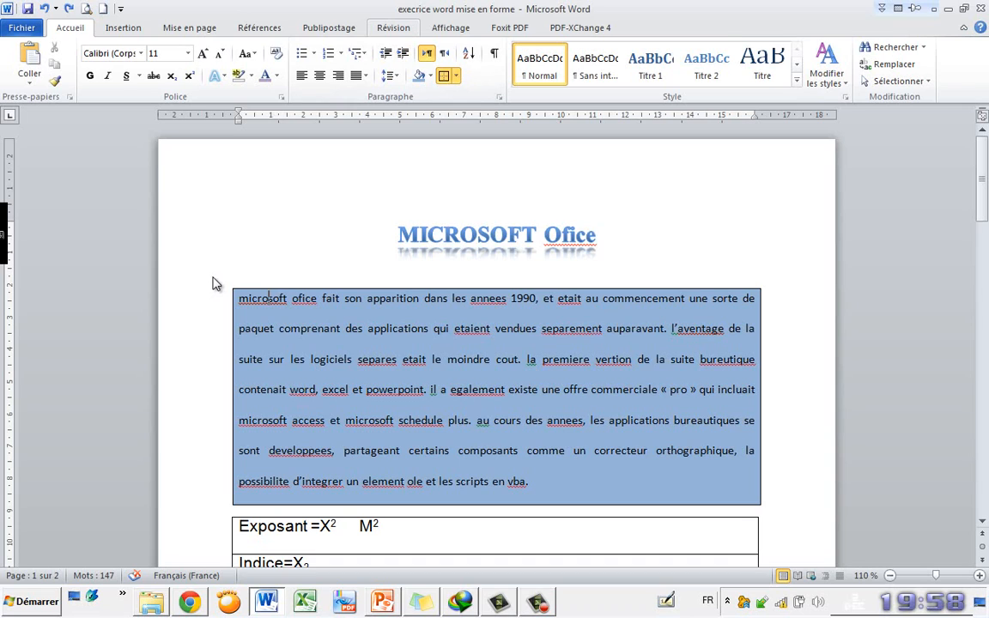
Run the Grammaire et orthographe check and replace "microsoft" with "Microsoft", "ofice" with "offices" and "annees" with "années" in the shaded paragraph
{"action": "left_click", "coordinate": [393, 28]}
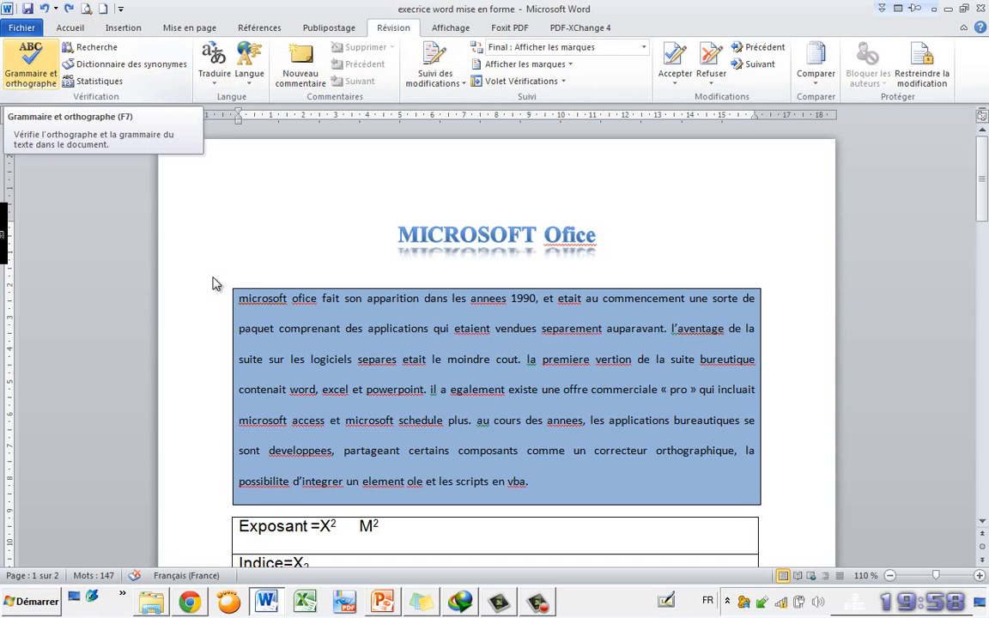
{"action": "left_click", "coordinate": [30, 64]}
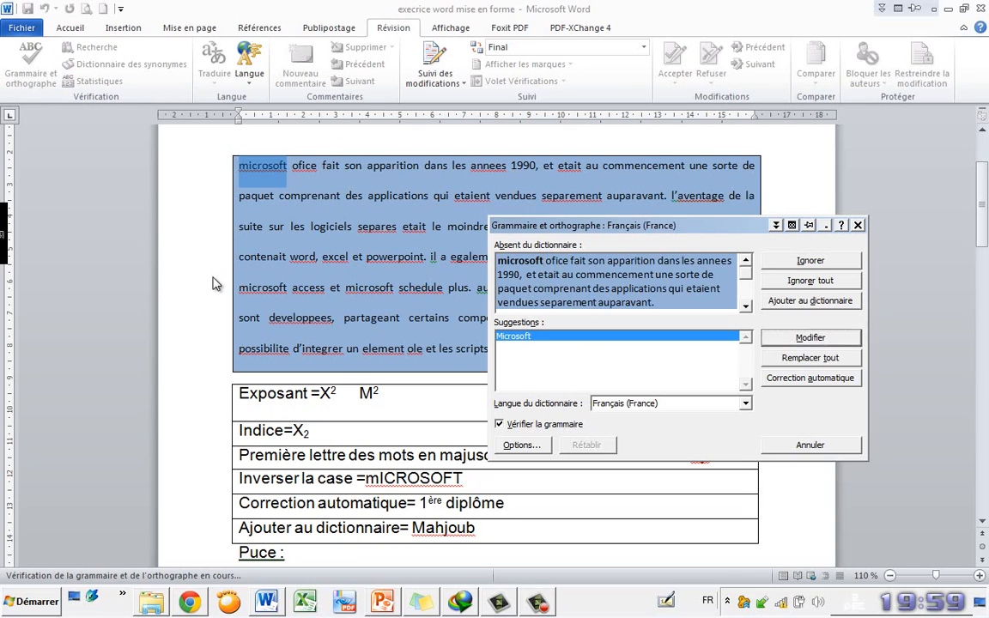
{"action": "key", "text": "Return"}
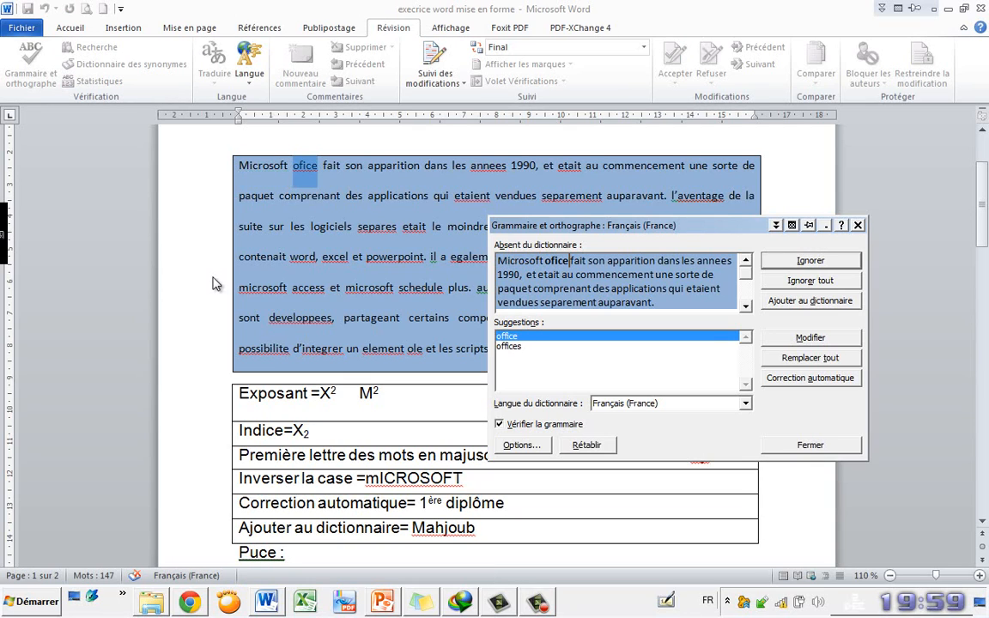
{"action": "key", "text": "Down"}
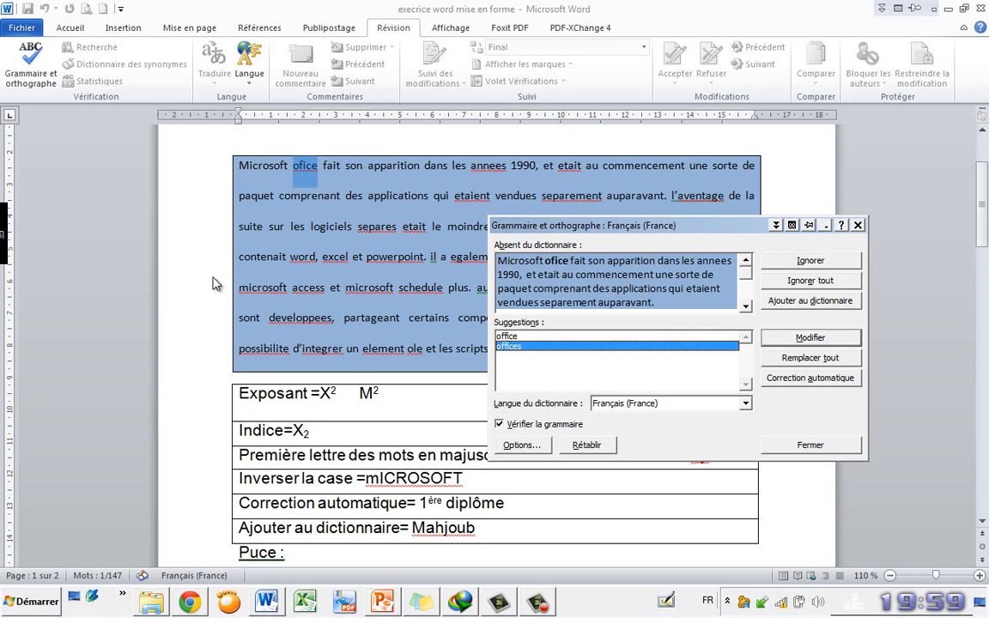
{"action": "key", "text": "Return"}
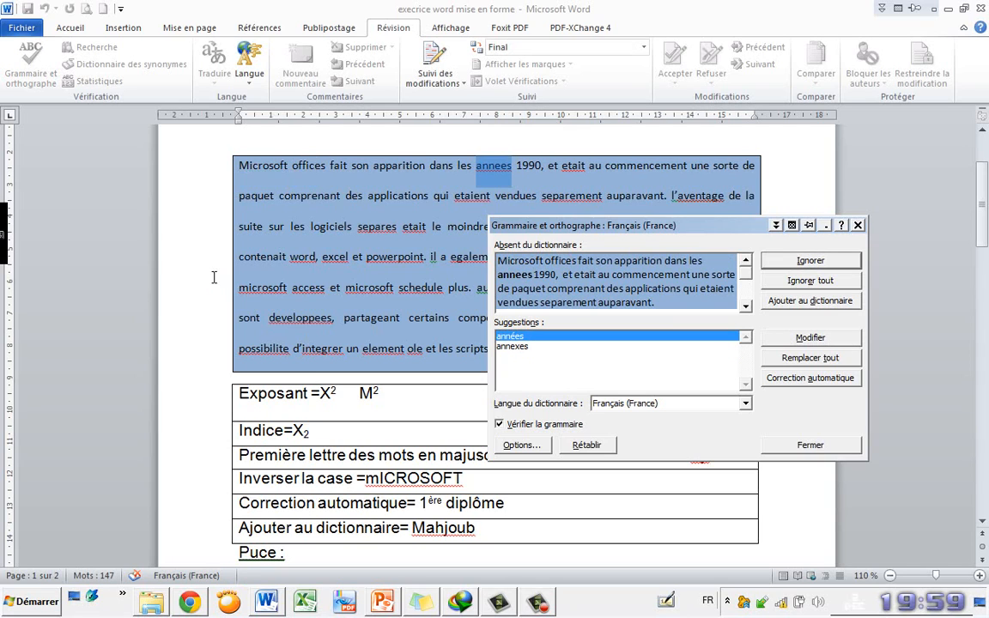
{"action": "key", "text": "Return"}
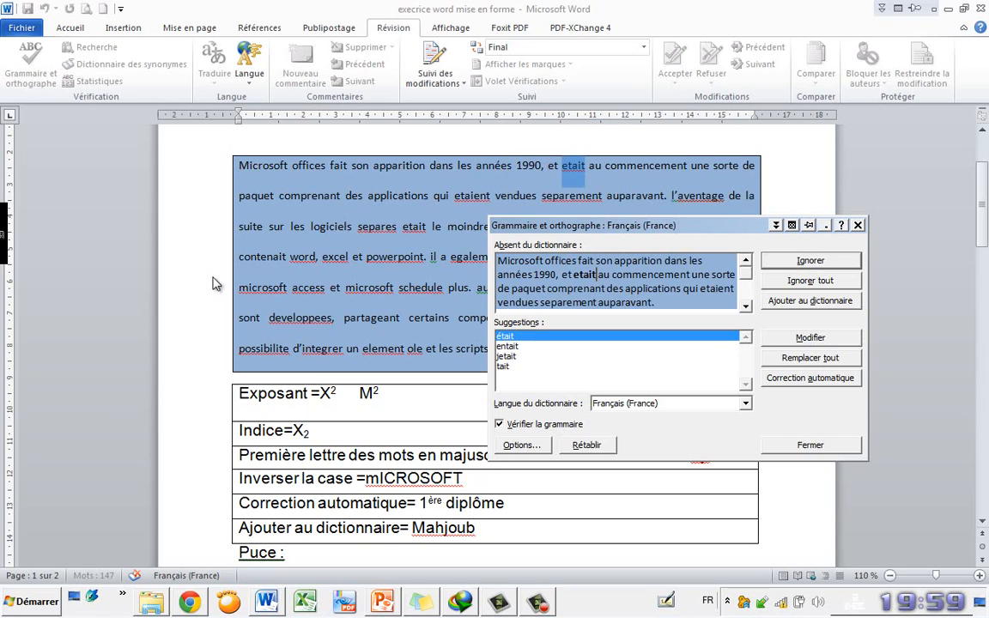
Accept the spelling corrections "était", "étaient", "séparément", "avantage" and "sépares", plus the capital in "L’avantage", in the shaded paragraph's first two sentences
{"action": "key", "text": "Return"}
{"action": "key", "text": "Return"}
{"action": "key", "text": "Return"}
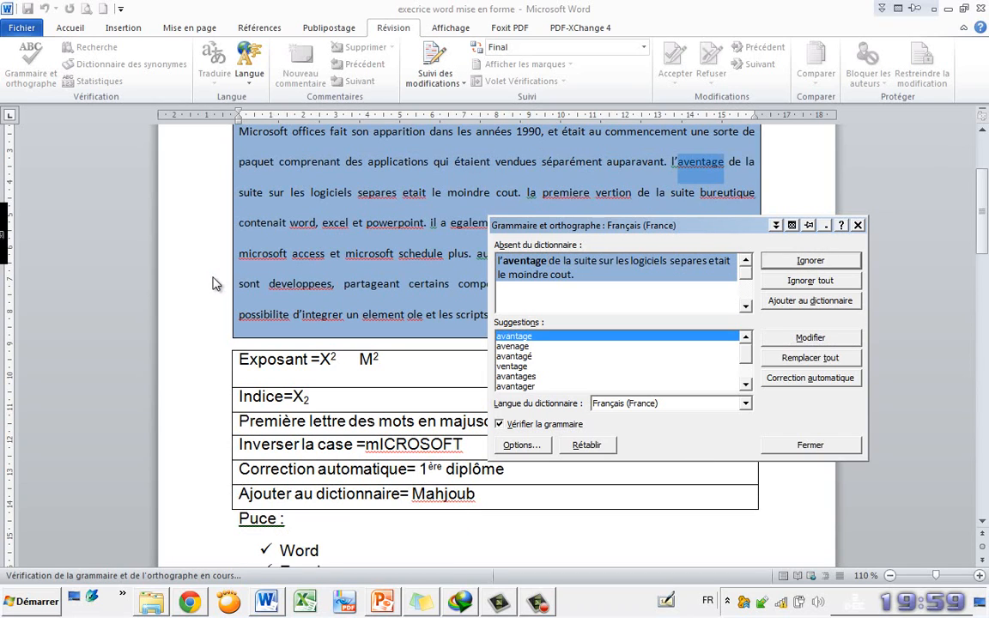
{"action": "key", "text": "Return"}
{"action": "key", "text": "Return"}
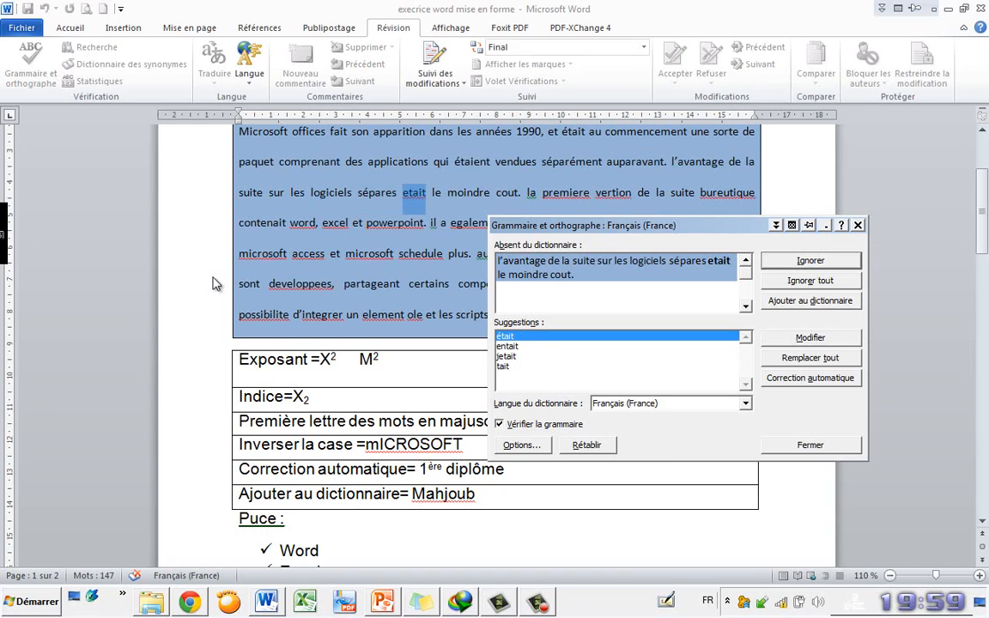
{"action": "key", "text": "Return"}
{"action": "key", "text": "Return"}
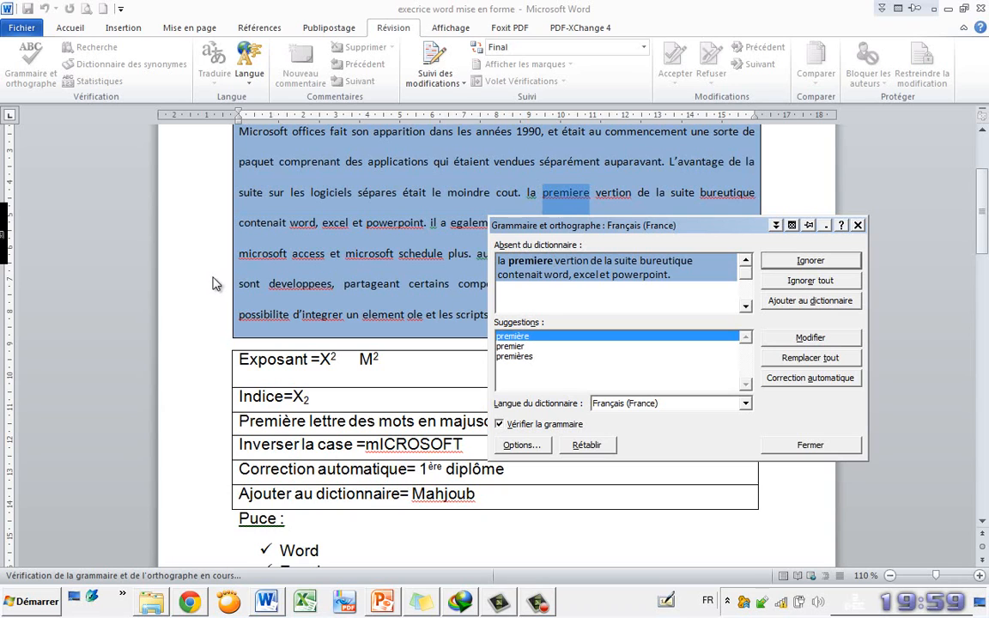
Accept the corrections "première", "version", "bureautique", "Word", "Excel", "PowerPoint" and the capital "La" in the shaded paragraph's third sentence
{"action": "key", "text": "Return"}
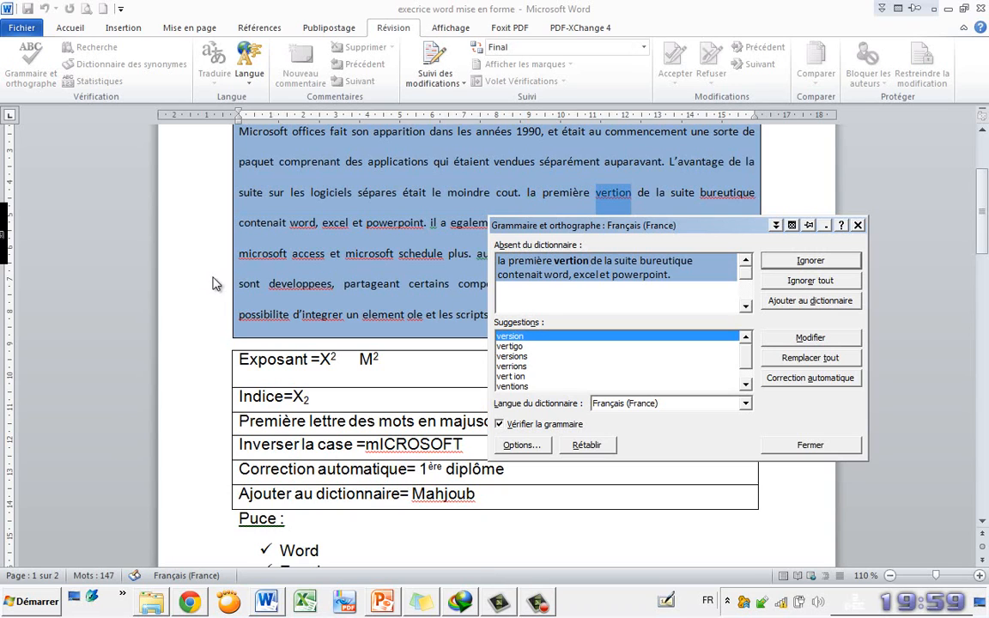
{"action": "key", "text": "Return"}
{"action": "key", "text": "Return"}
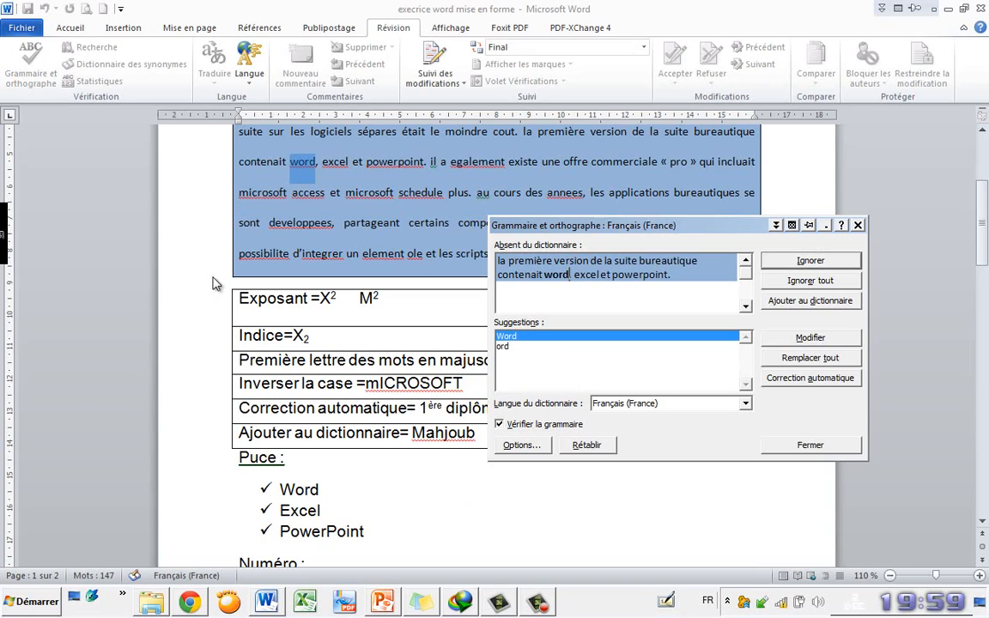
{"action": "key", "text": "Return"}
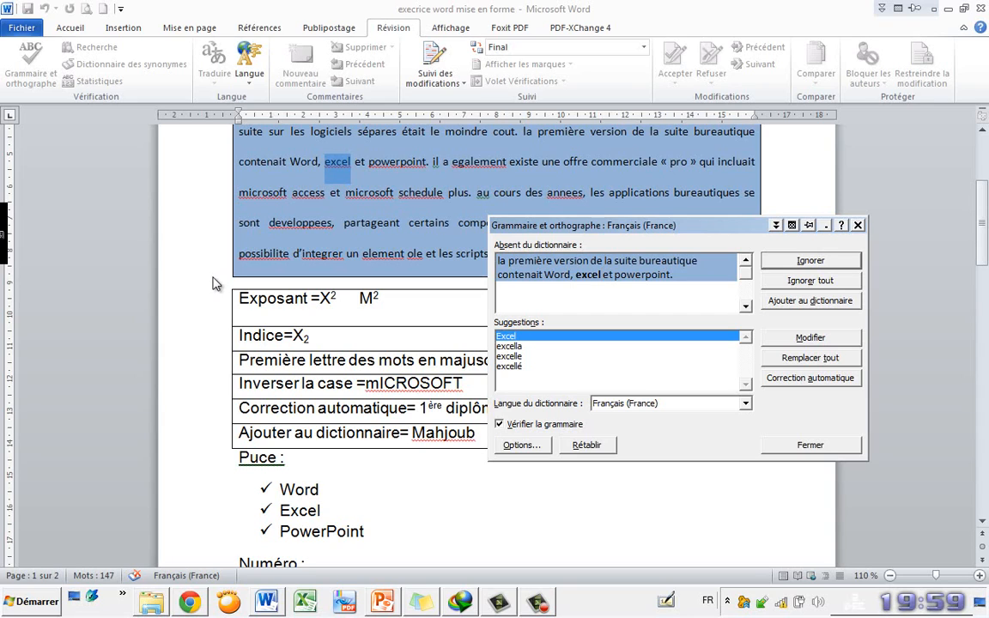
{"action": "key", "text": "Return"}
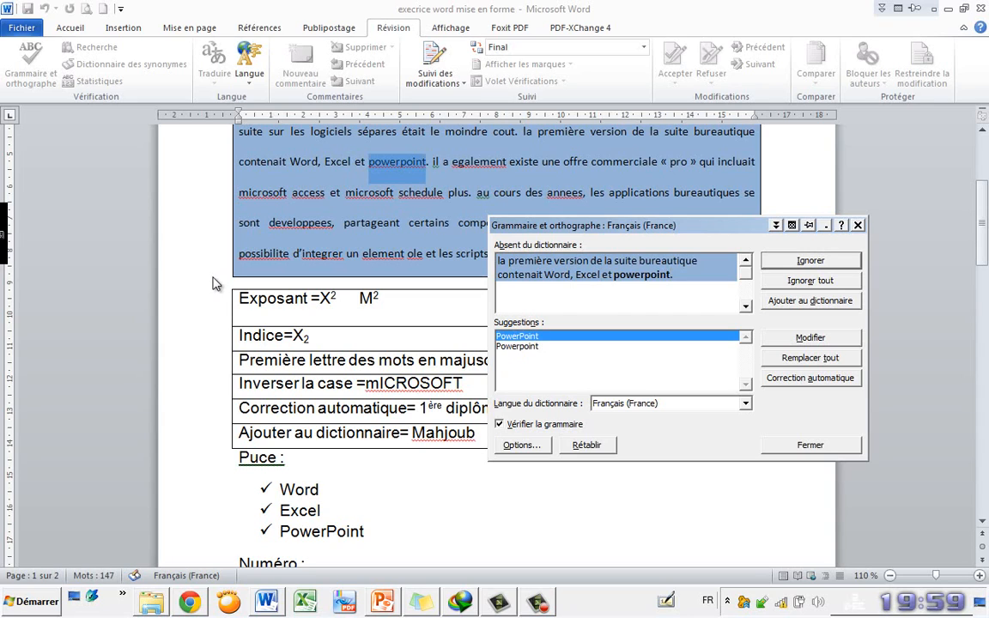
{"action": "key", "text": "Return"}
{"action": "key", "text": "Return"}
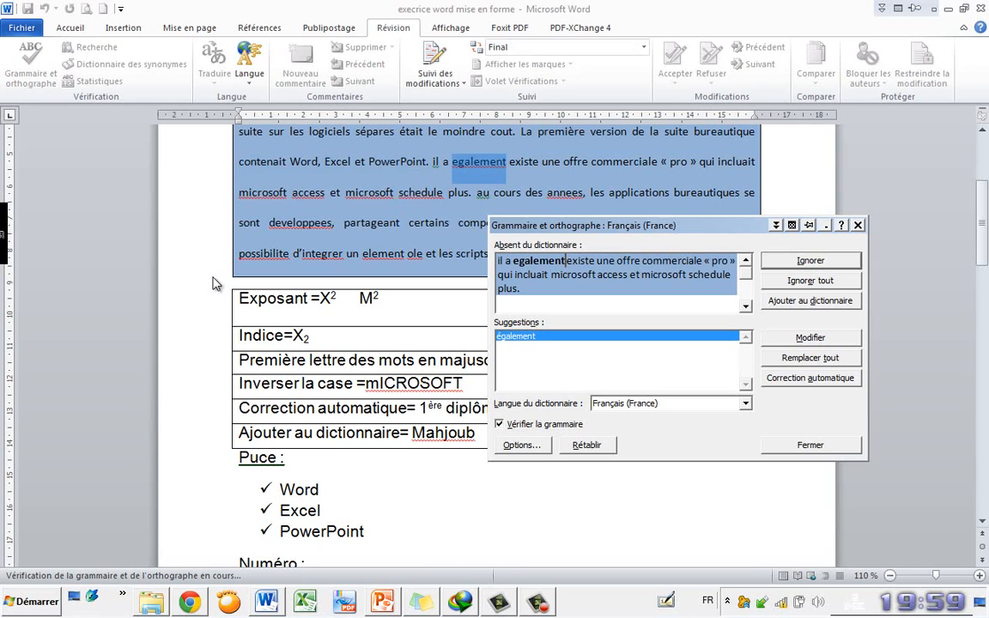
Accept the corrections "également", "Microsoft", "Access", "Schedule" and the capital "Il" in the sentence about the "pro" commercial offer
{"action": "key", "text": "Return"}
{"action": "key", "text": "Return"}
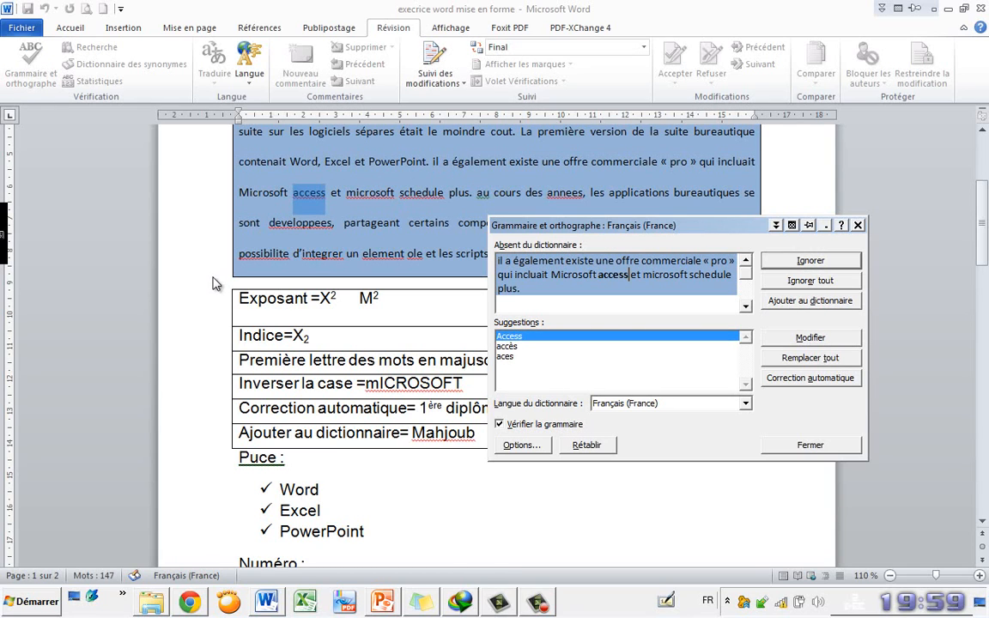
{"action": "key", "text": "Return"}
{"action": "key", "text": "Return"}
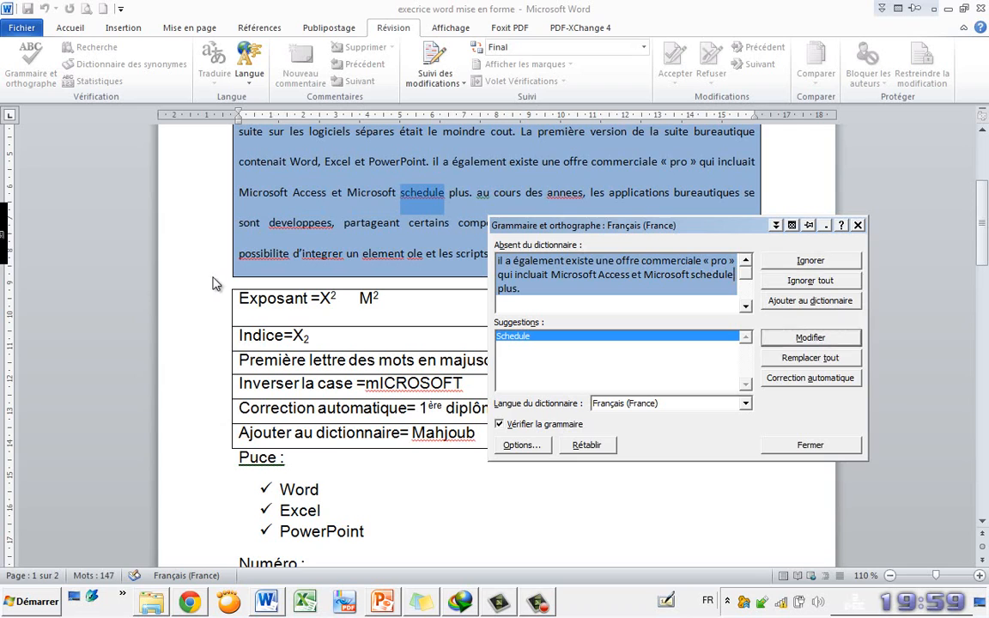
{"action": "key", "text": "Return"}
{"action": "key", "text": "Return"}
Accept the corrections "années", "développées", "possibilité", "intégrer", "élément", "olé", "va" and the capital "Au" in the shaded paragraph's last sentence
{"action": "key", "text": "Return"}
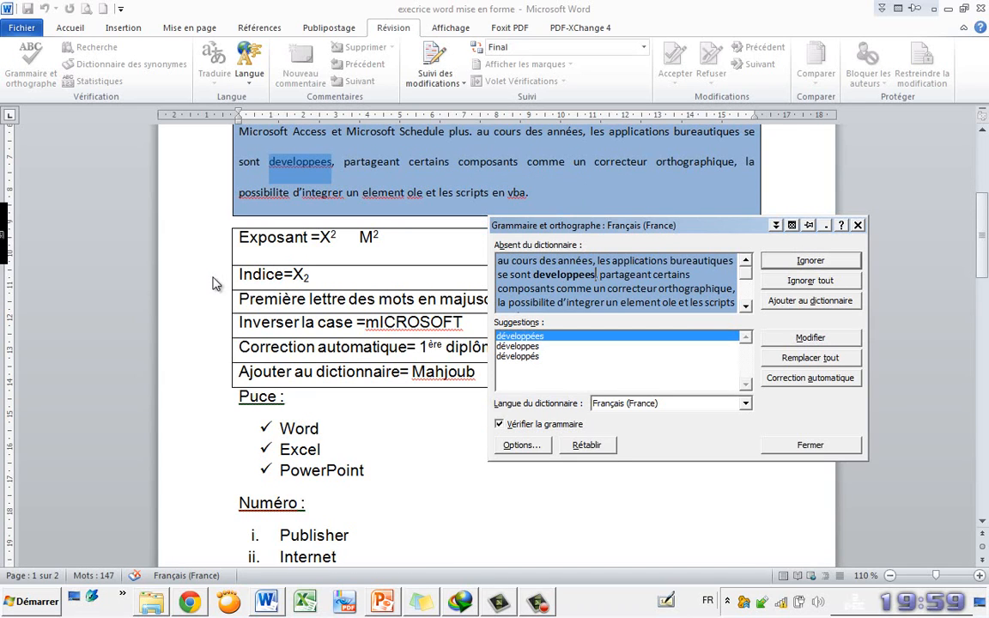
{"action": "key", "text": "Return"}
{"action": "key", "text": "Return"}
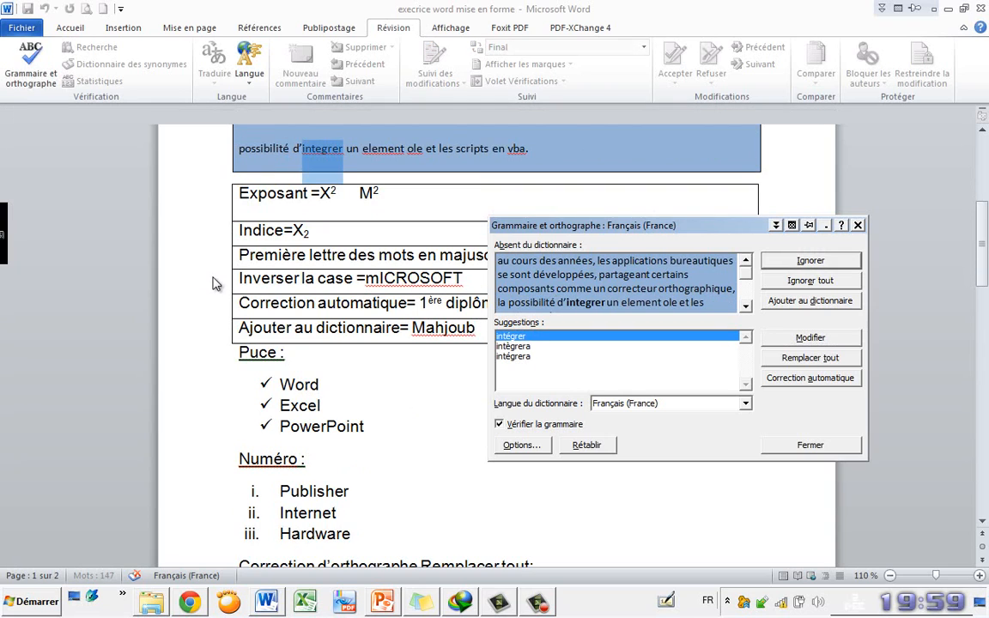
{"action": "key", "text": "Return"}
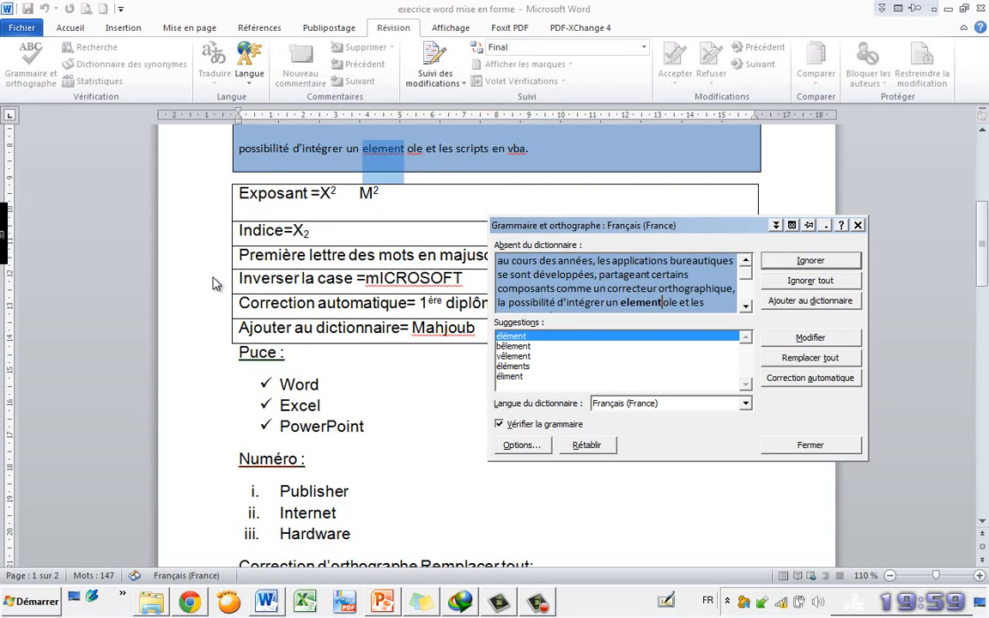
{"action": "key", "text": "Return"}
{"action": "key", "text": "Return"}
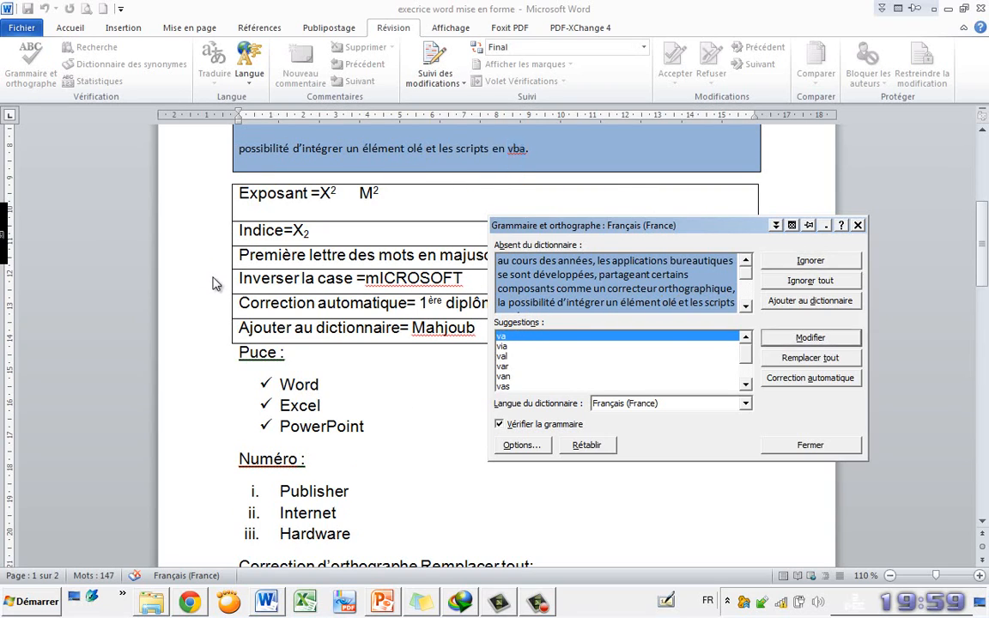
{"action": "key", "text": "Return"}
{"action": "key", "text": "Return"}
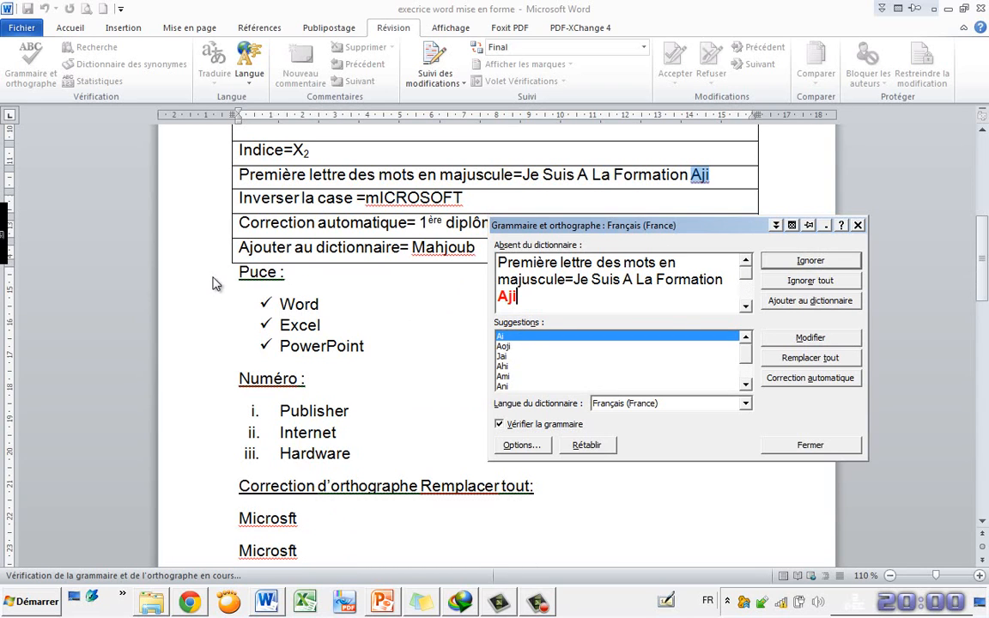
In the table, replace "Aji" with "Ai" and "mICROSOFT" with "Microsoft", and add the name in the last row to the dictionary
{"action": "key", "text": "Return"}
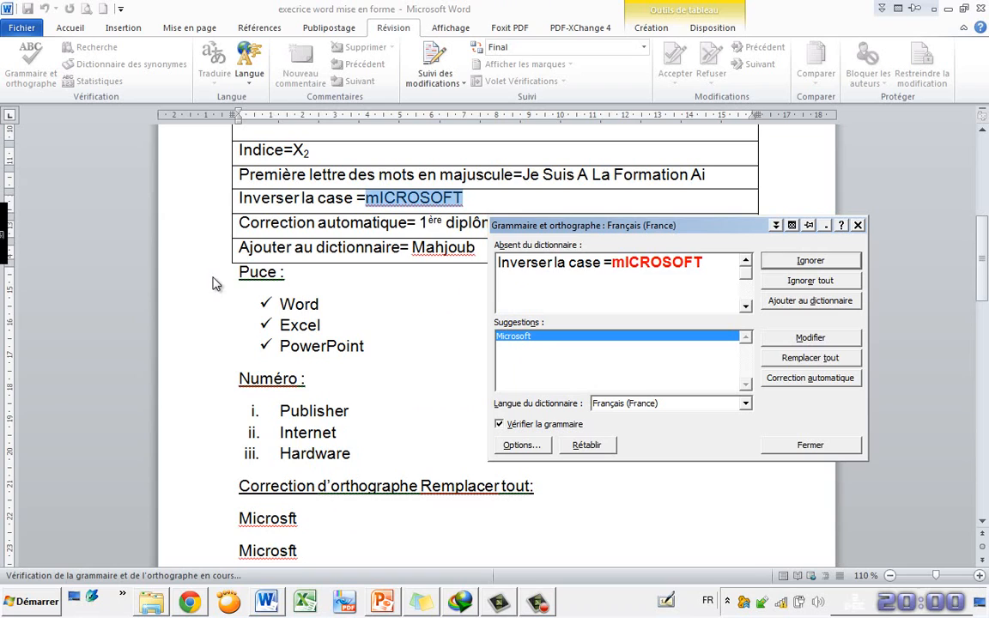
{"action": "key", "text": "Return"}
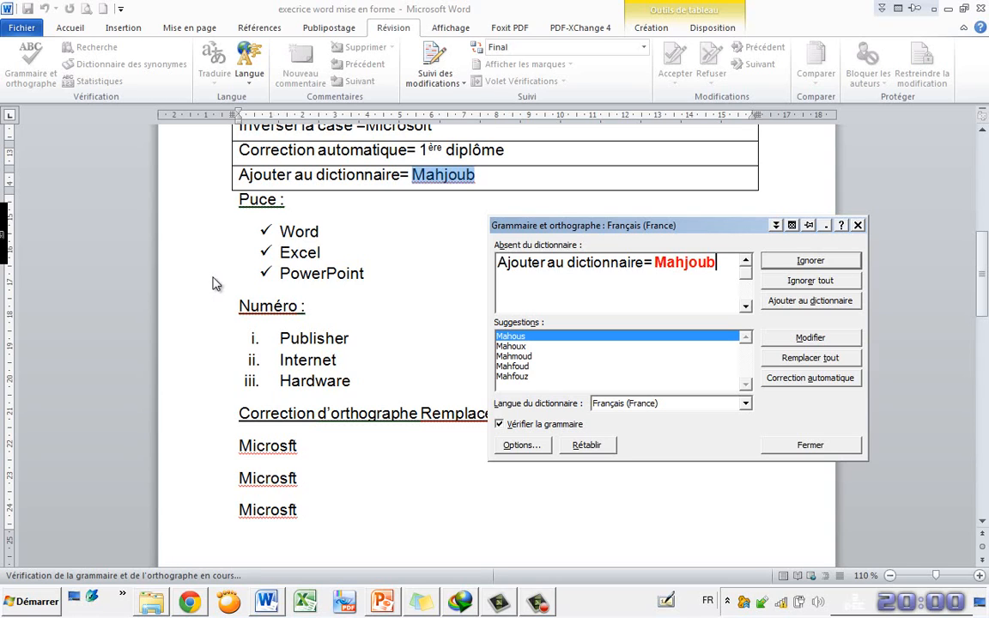
{"action": "key", "text": "Return"}
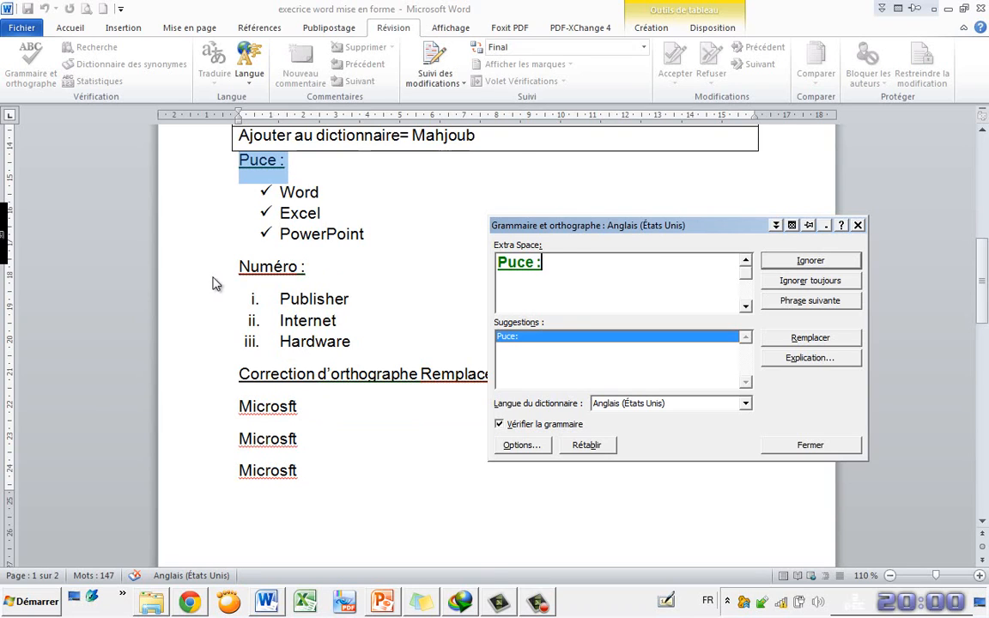
Accept the heading corrections "Puce:", "Numerous:" and "Replacer touts:", replace every "Microsft" with "Microsoft", and end the spelling check
{"action": "key", "text": "Return"}
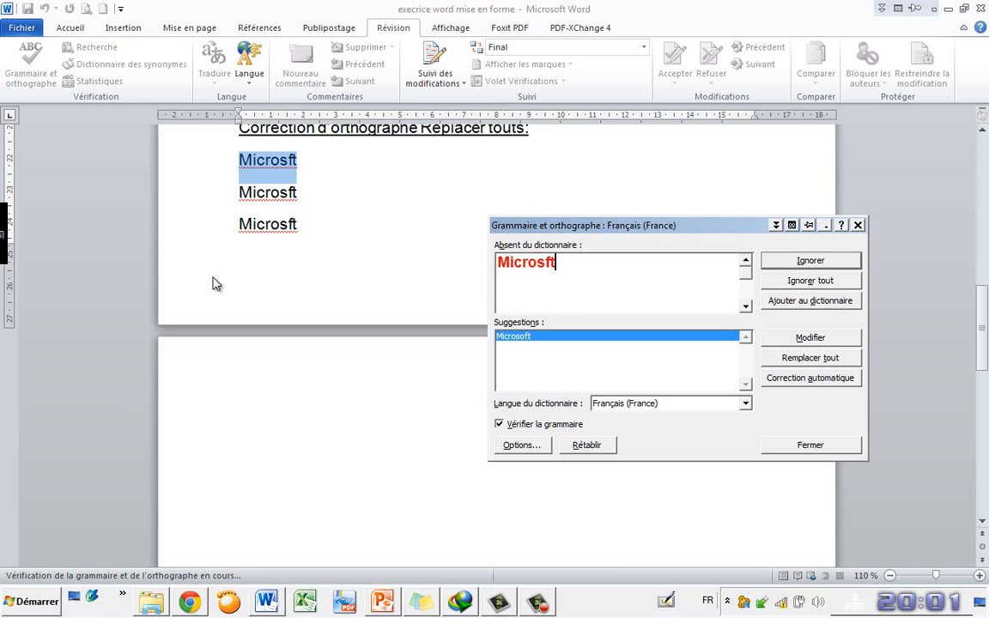
{"action": "key", "text": "alt+t"}
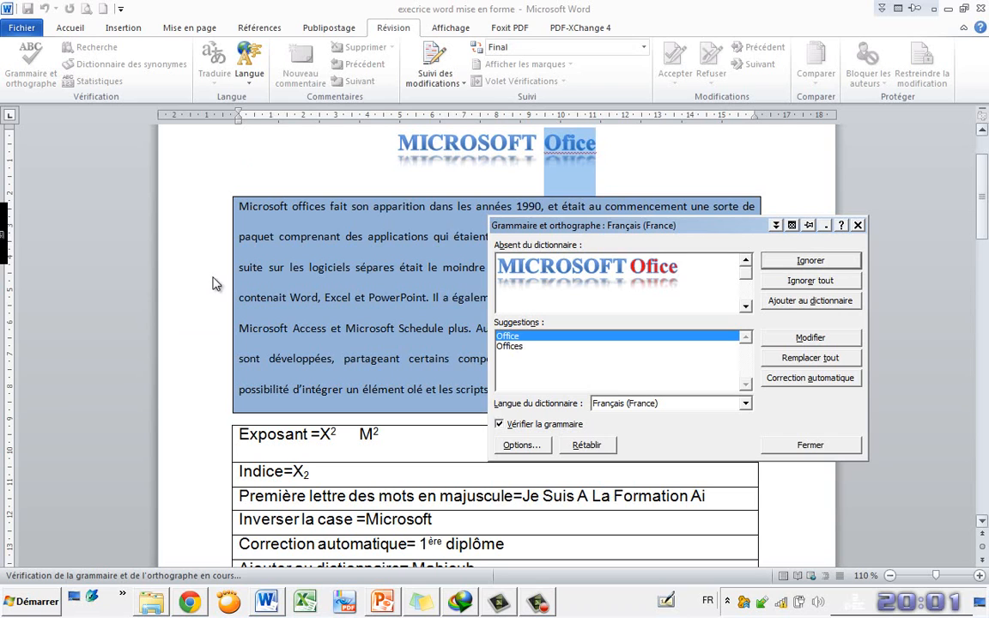
{"action": "key", "text": "alt+t"}
{"action": "scroll", "coordinate": [215, 285], "scroll_direction": "down", "scroll_amount": 5}
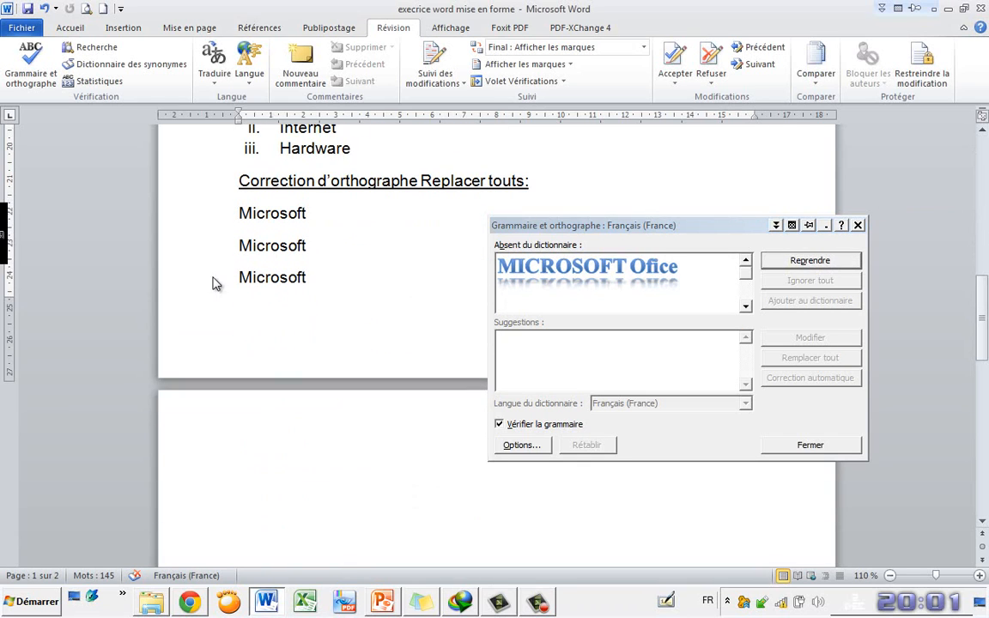
{"action": "key", "text": "Escape"}
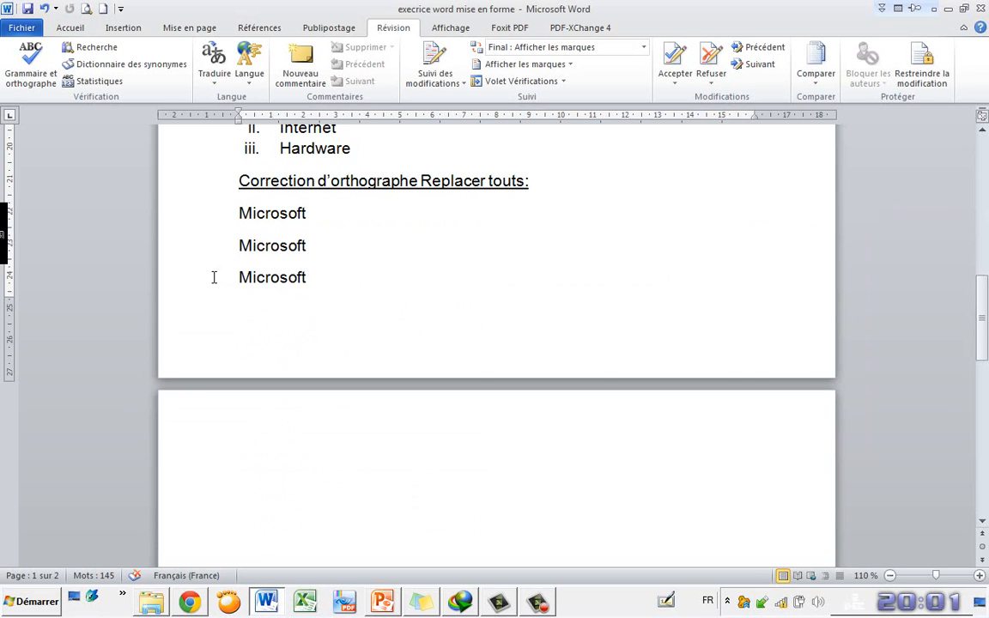
{"action": "scroll", "coordinate": [214, 277], "scroll_direction": "up", "scroll_amount": 15}
{"action": "scroll", "coordinate": [214, 277], "scroll_direction": "up", "scroll_amount": 1}
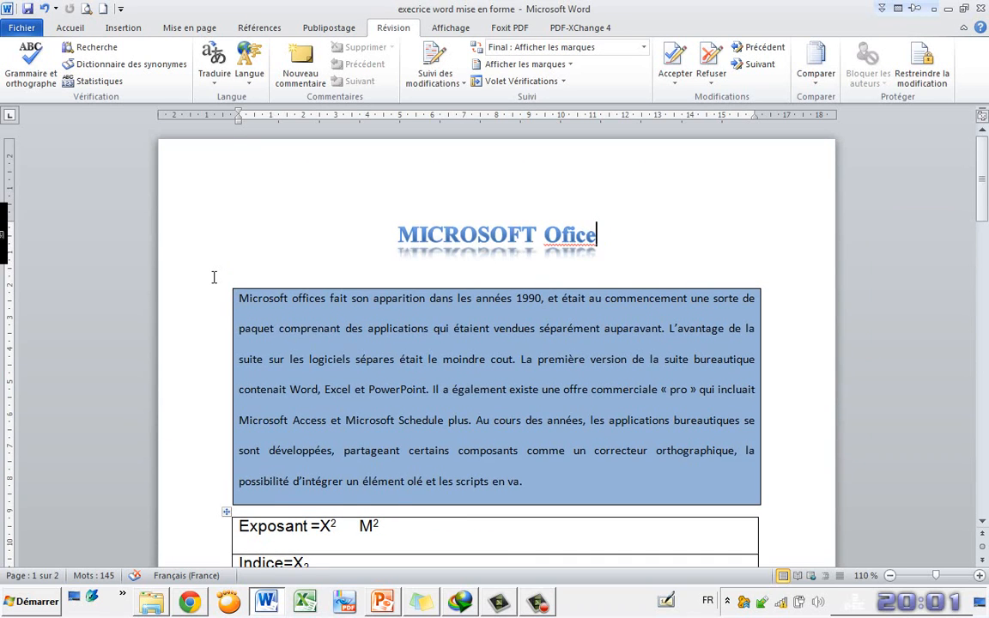
Clear the text after "Correction automatique=" and enter "diplome" followed by "1", letting AutoCorrect add the circumflex accent
{"action": "scroll", "coordinate": [214, 278], "scroll_direction": "down", "scroll_amount": 7}
{"action": "key", "text": "ctrl+z"}
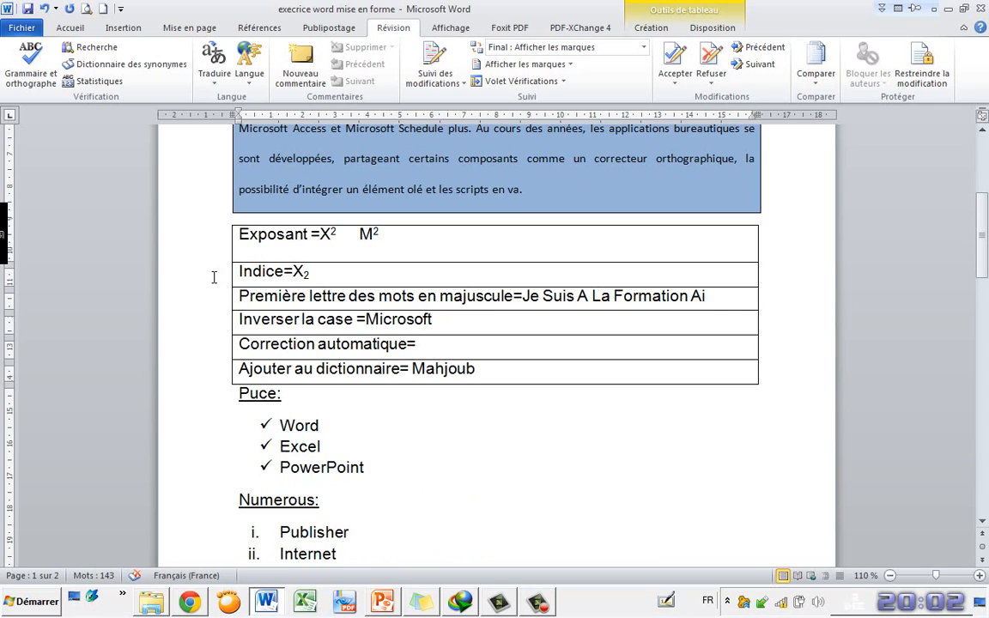
{"action": "type", "text": "dipl"}
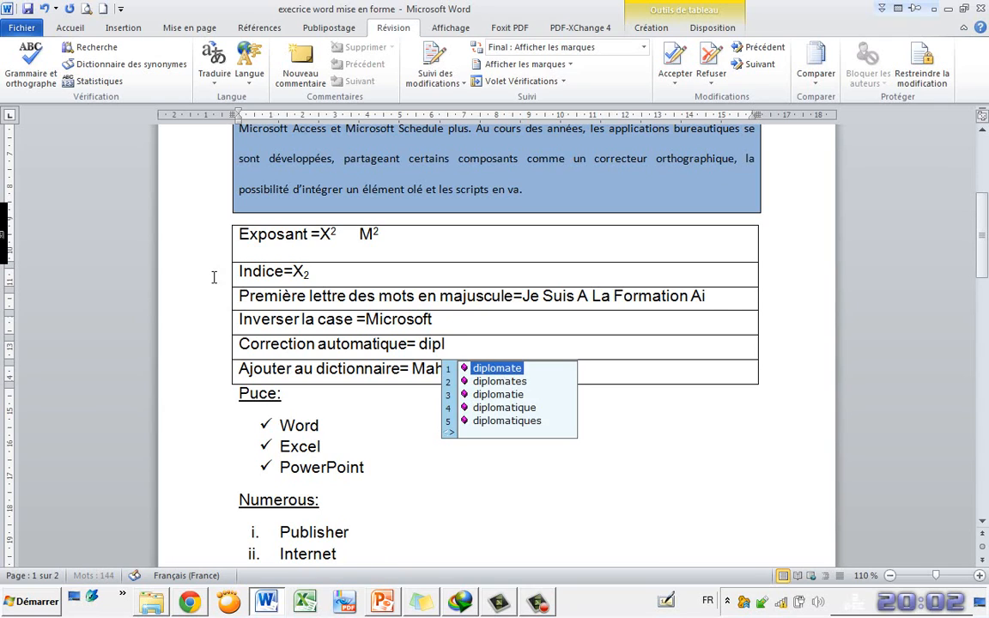
{"action": "key", "text": "Escape"}
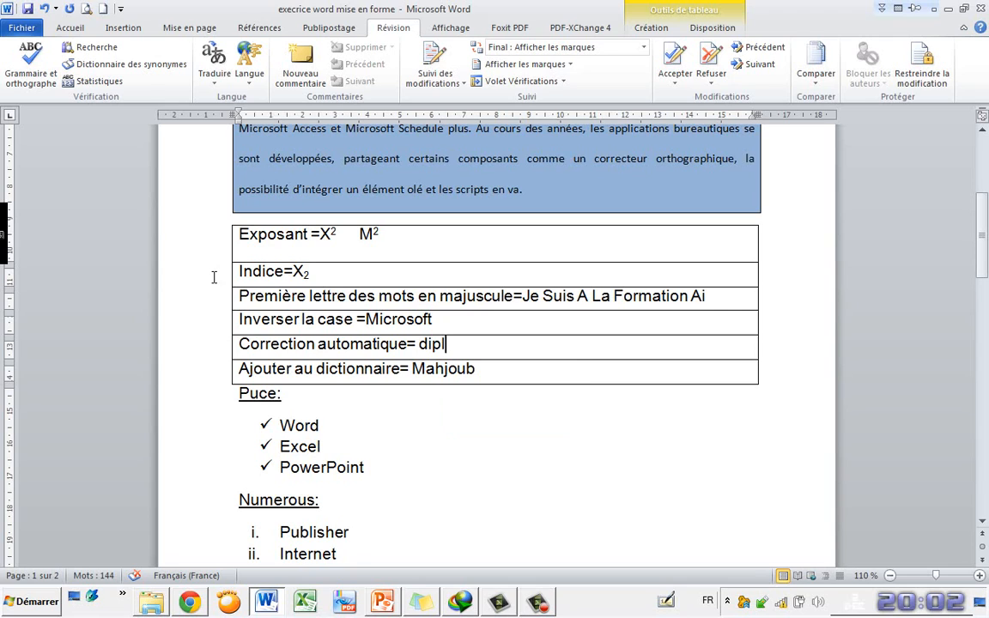
{"action": "type", "text": "ome"}
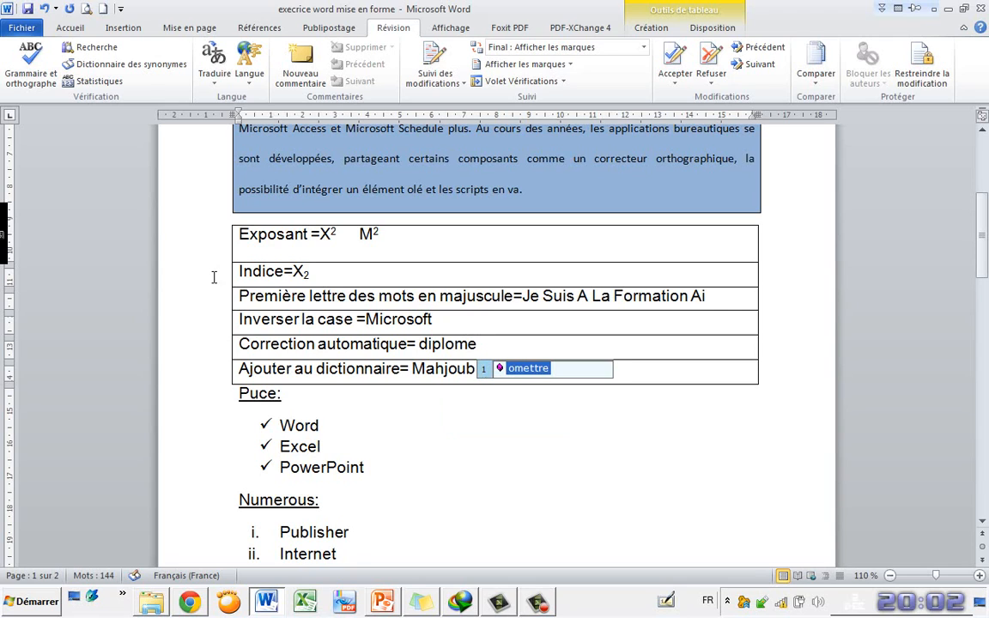
{"action": "key", "text": "Escape"}
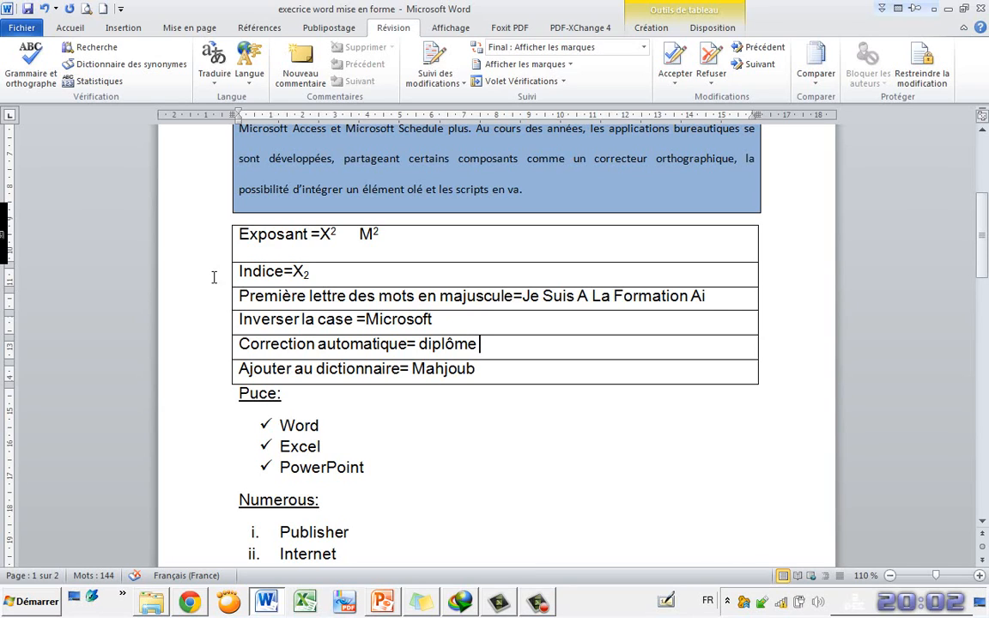
{"action": "type", "text": "1"}
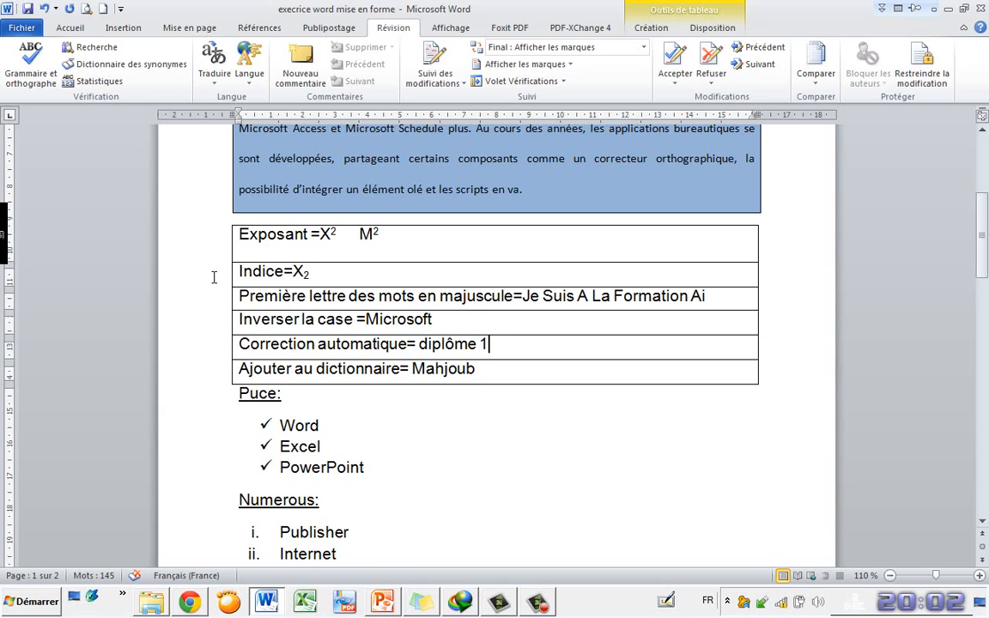